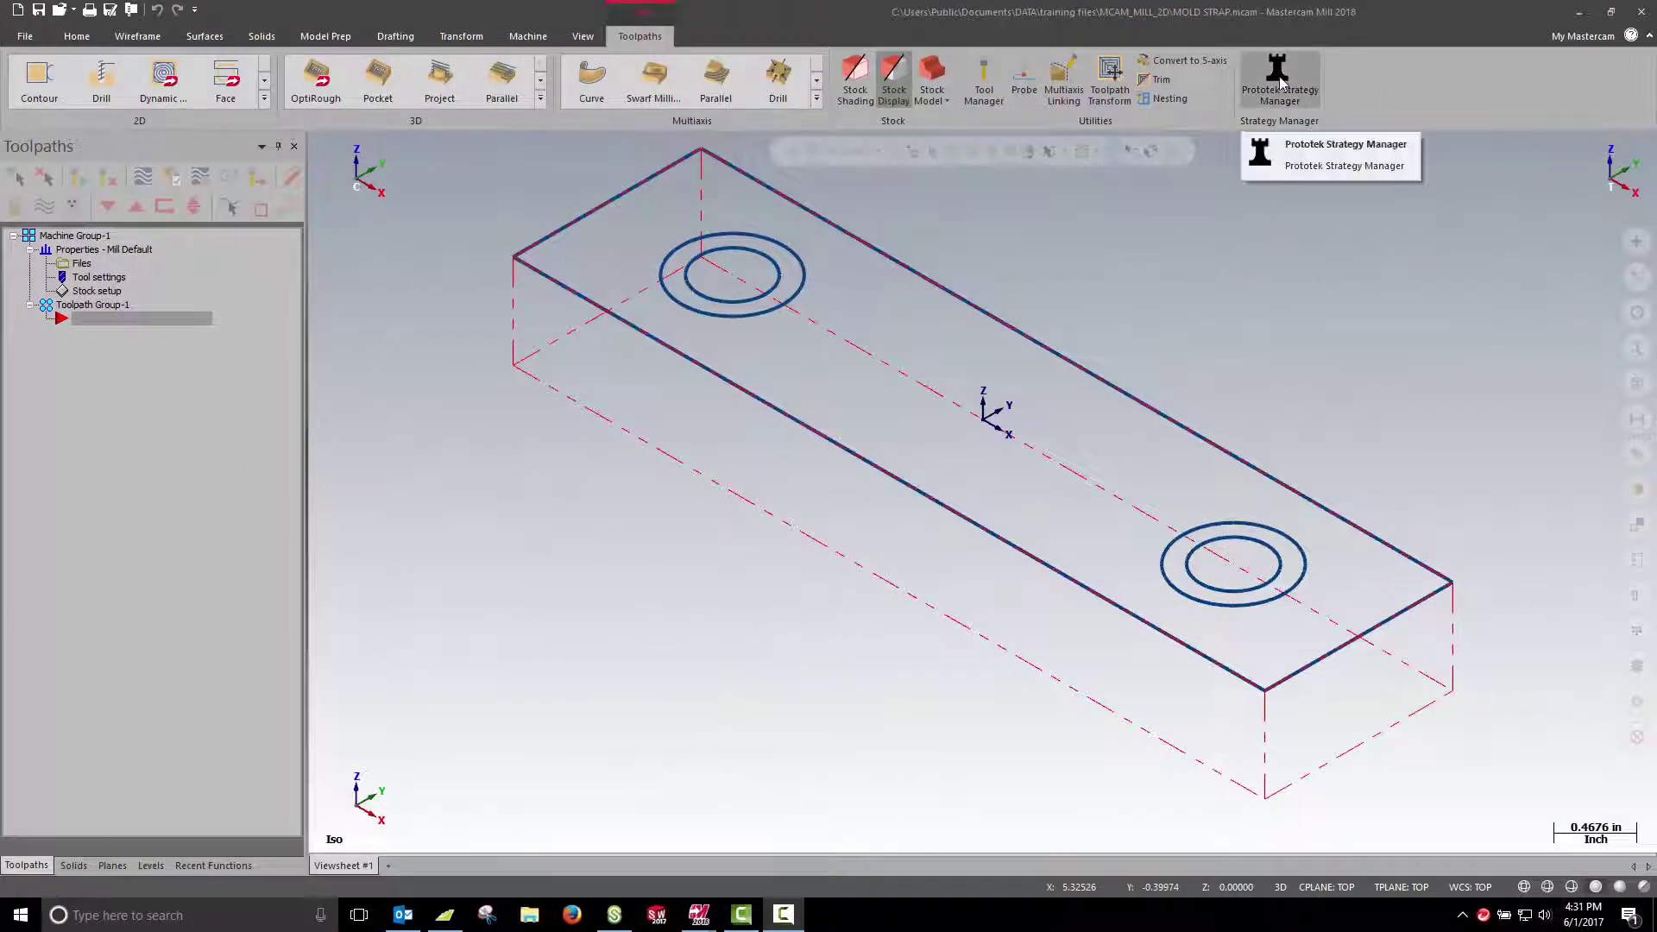
Open the Prototek Strategy Manager and browse the tap strategies in TAP.mcam.
left_click(1280, 82)
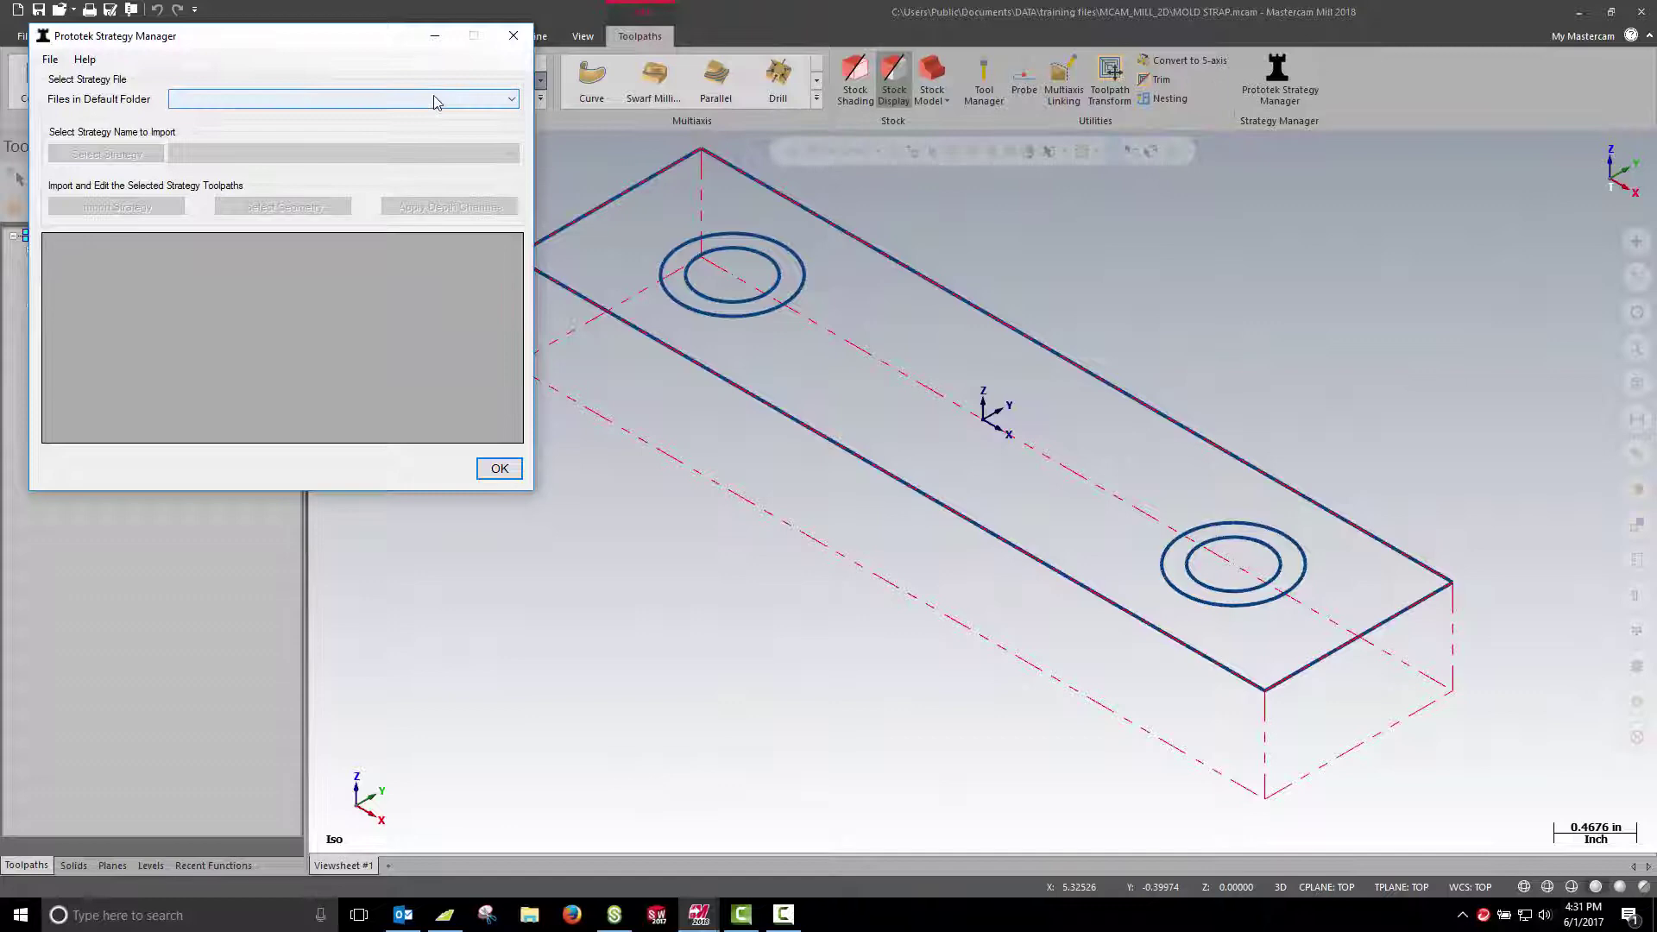
left_click(436, 102)
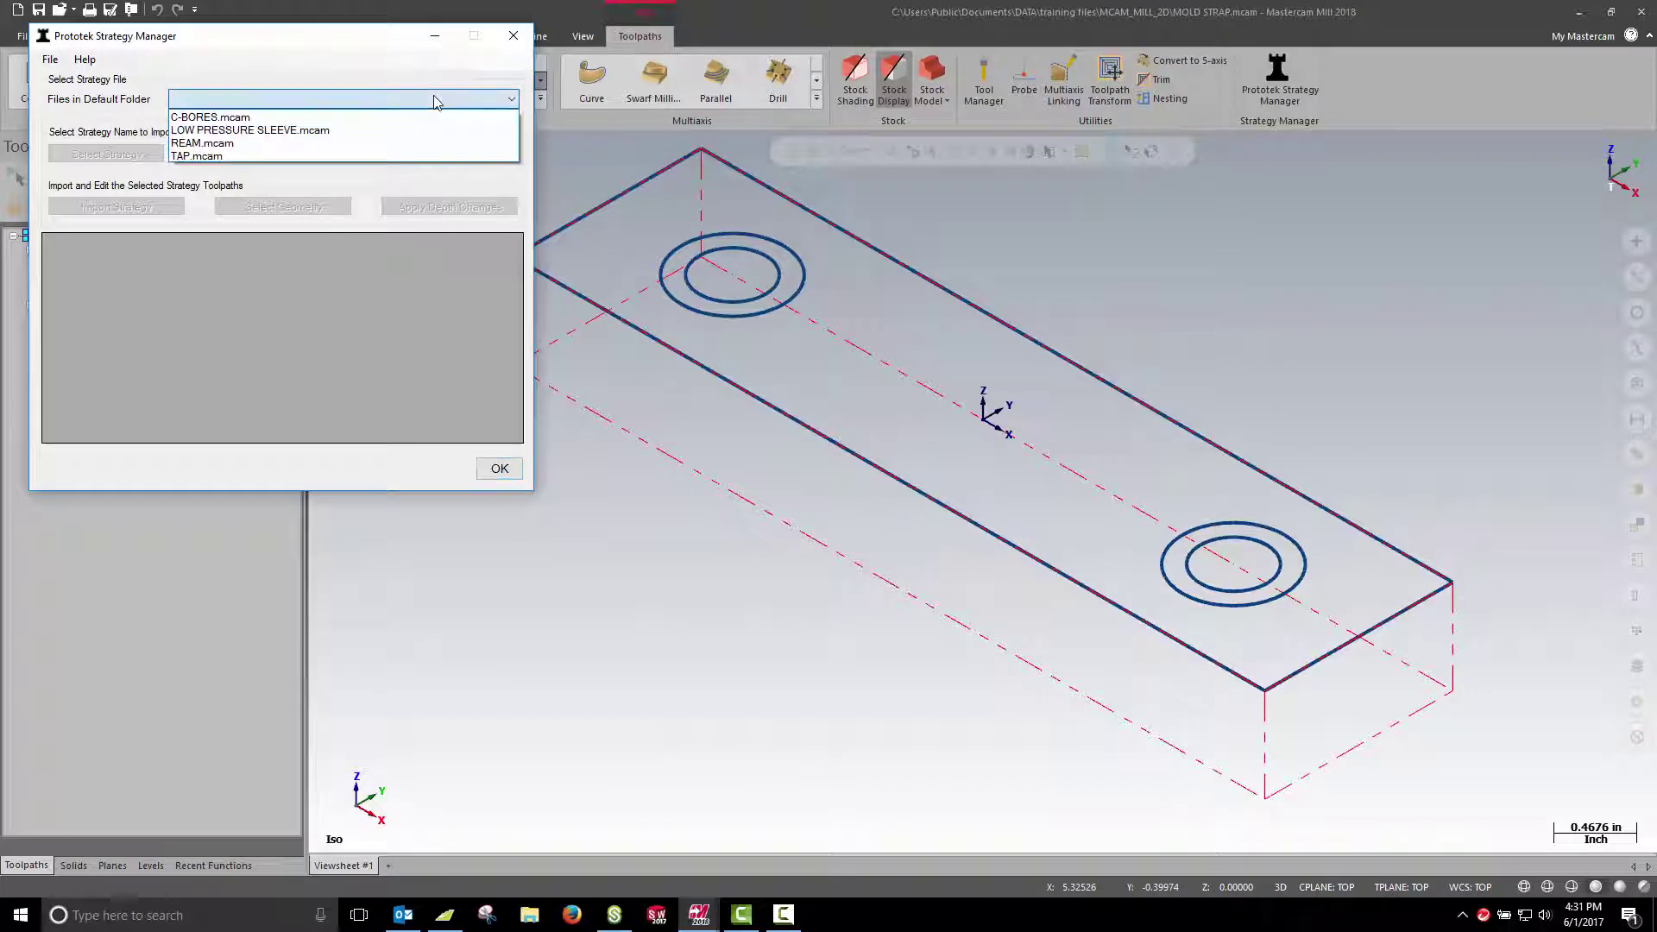
left_click(414, 155)
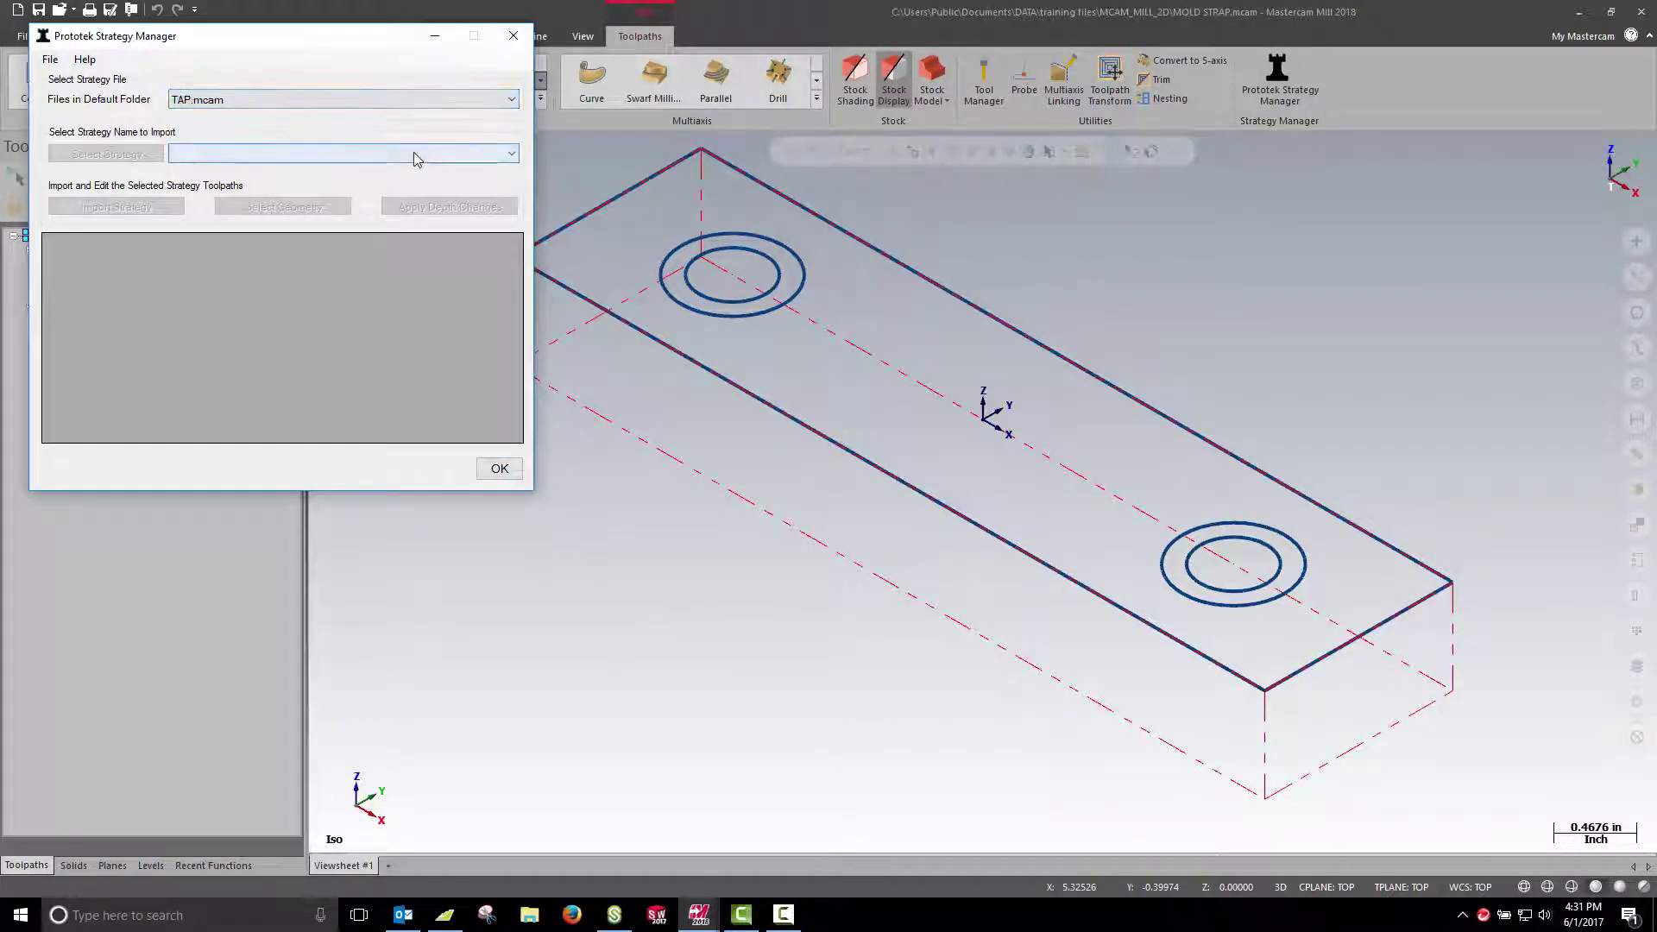
left_click(413, 153)
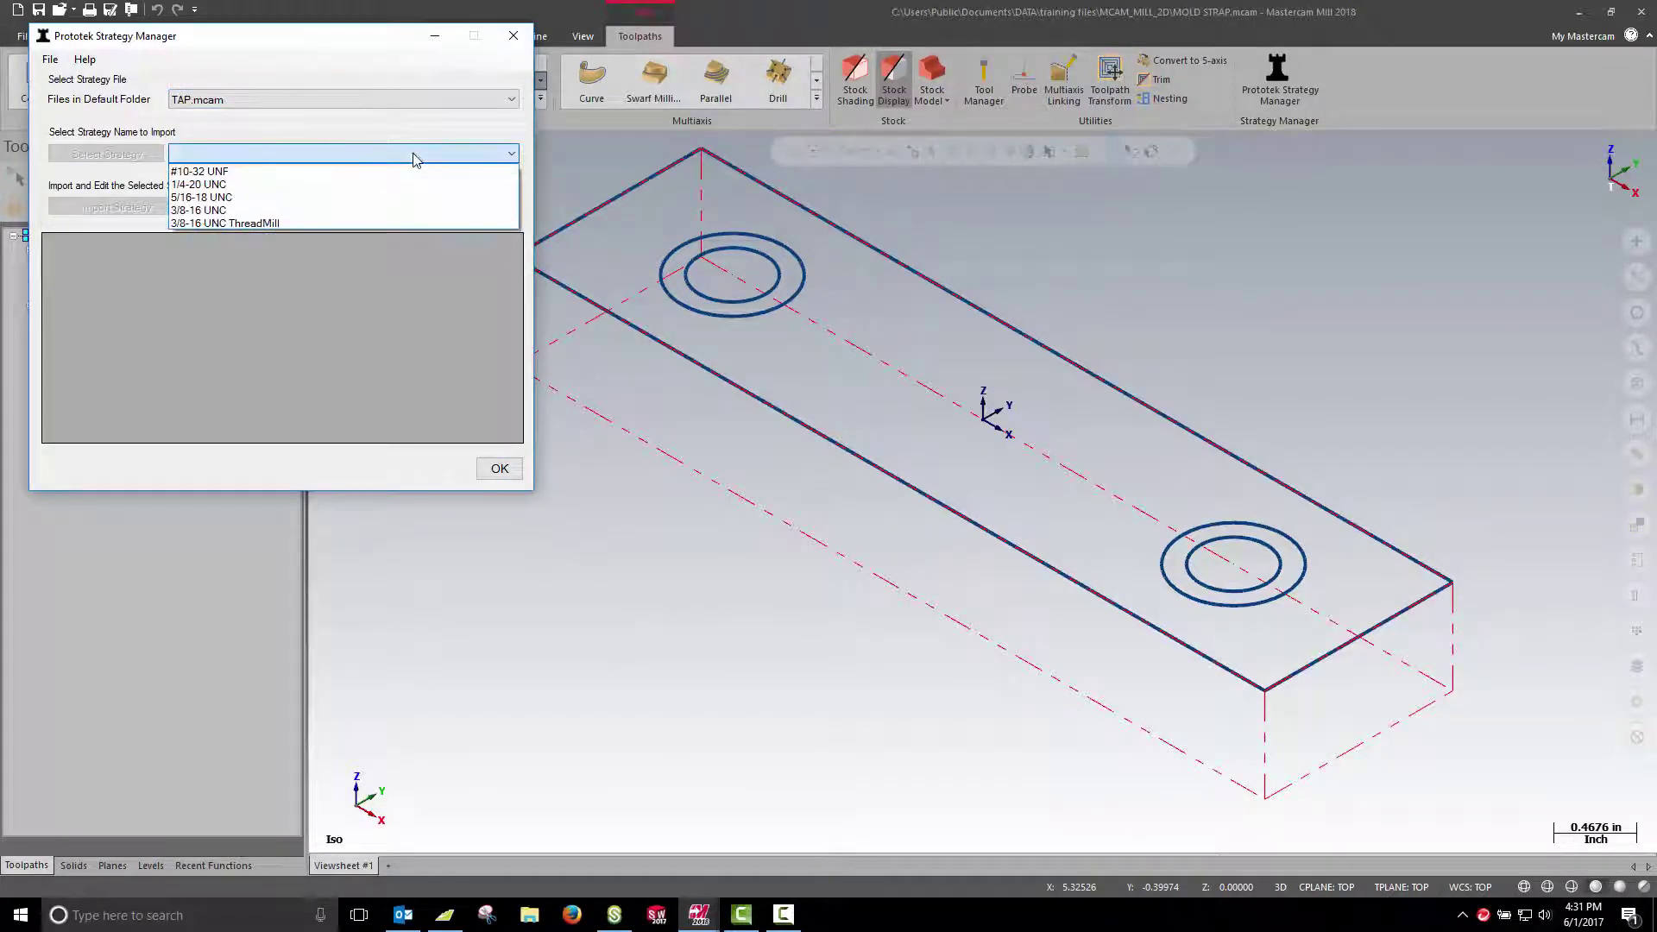
left_click(393, 198)
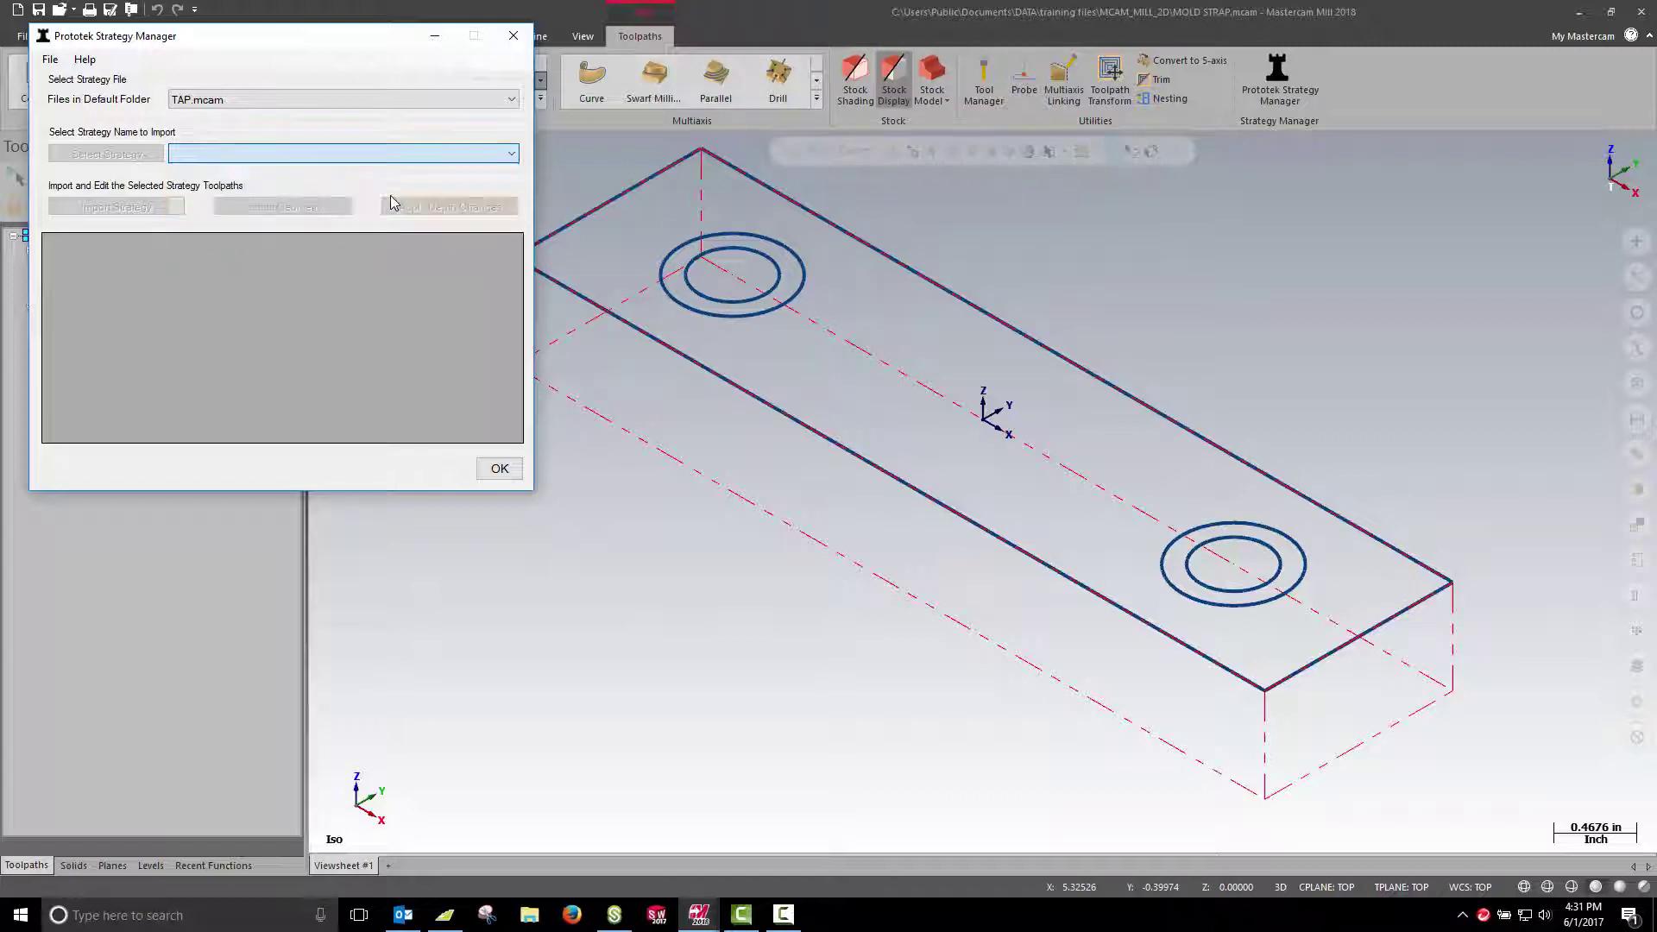
Choose the 1/2 Counterbore strategy from C-BORES.mcam.
left_click(309, 102)
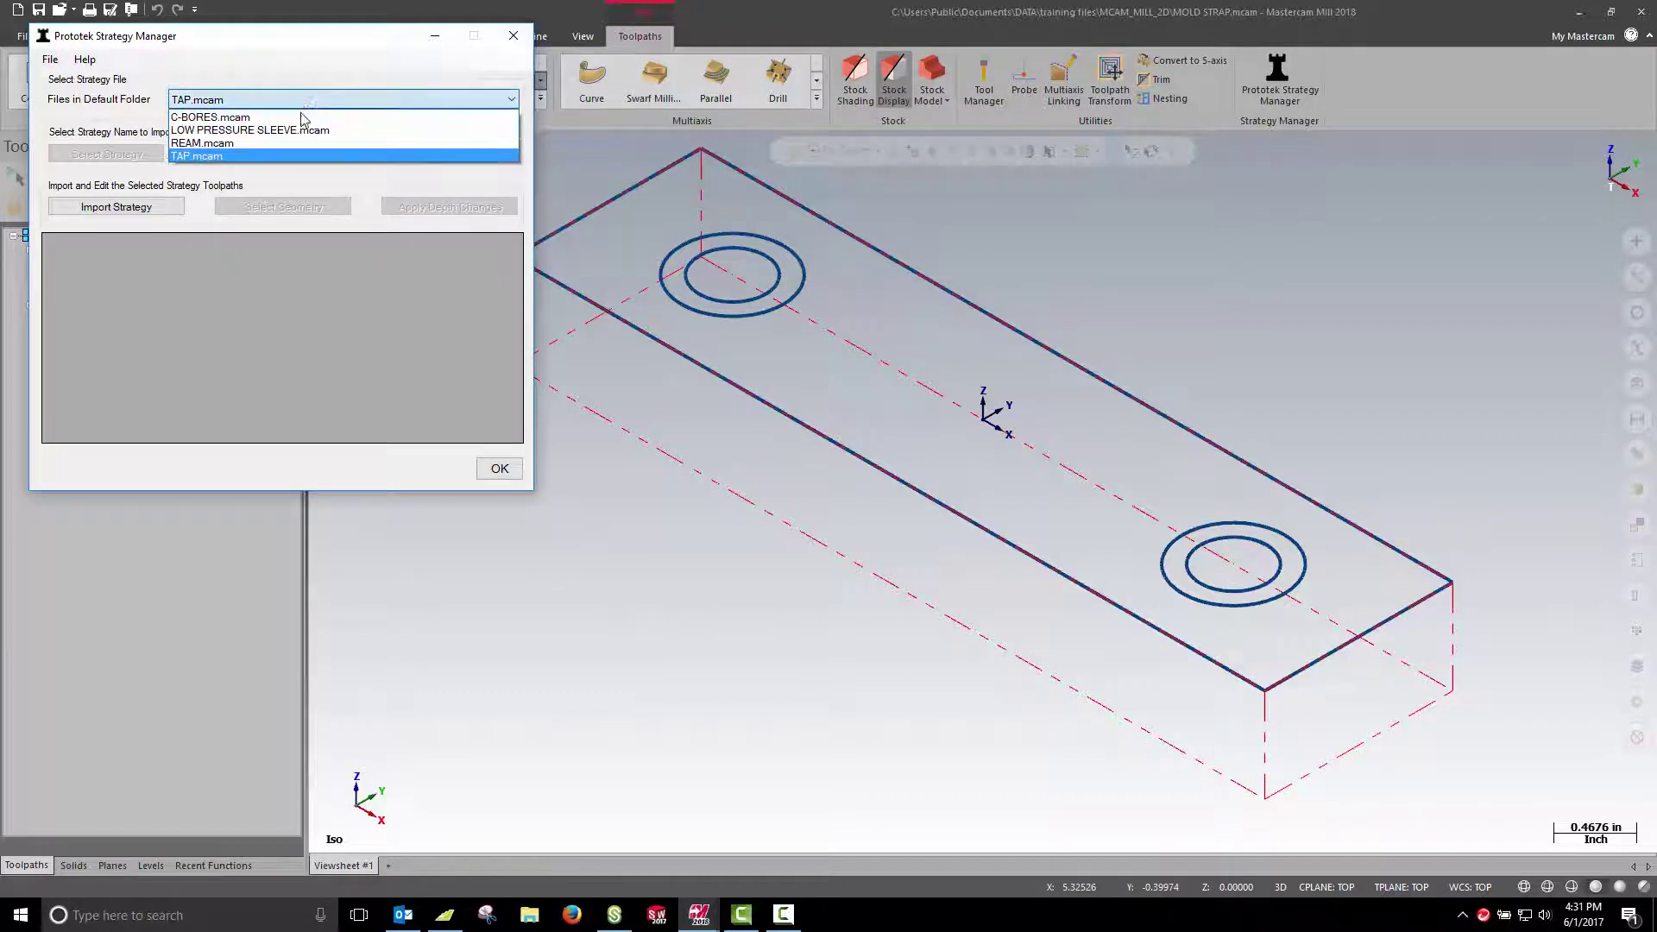
left_click(302, 118)
left_click(292, 155)
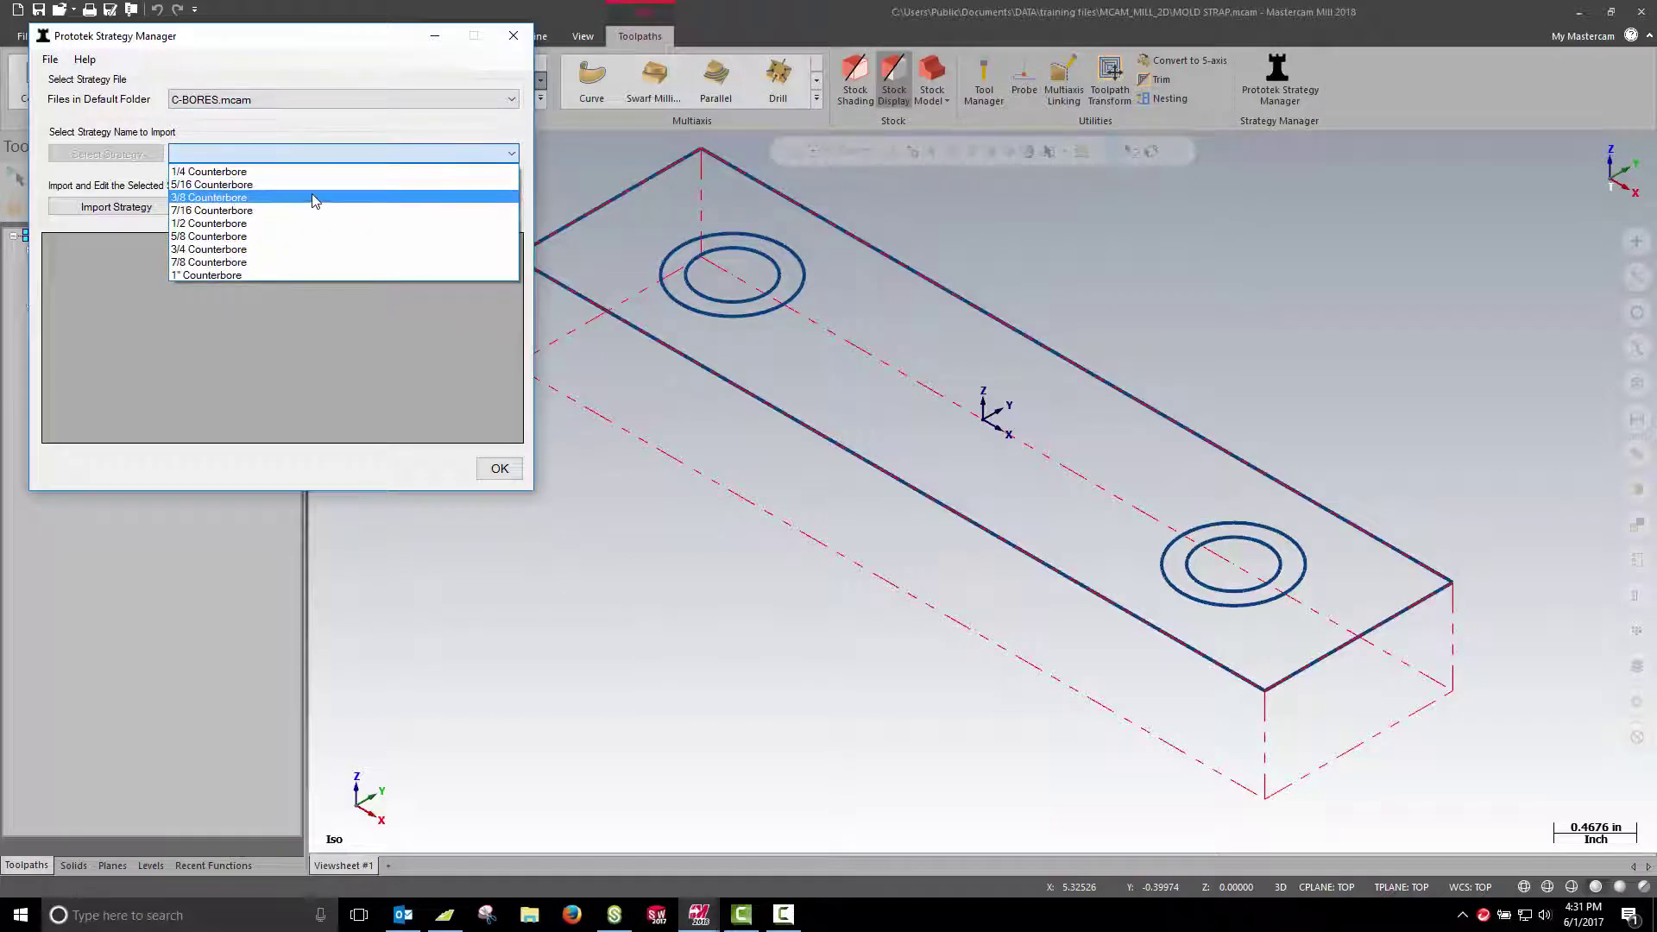
left_click(314, 223)
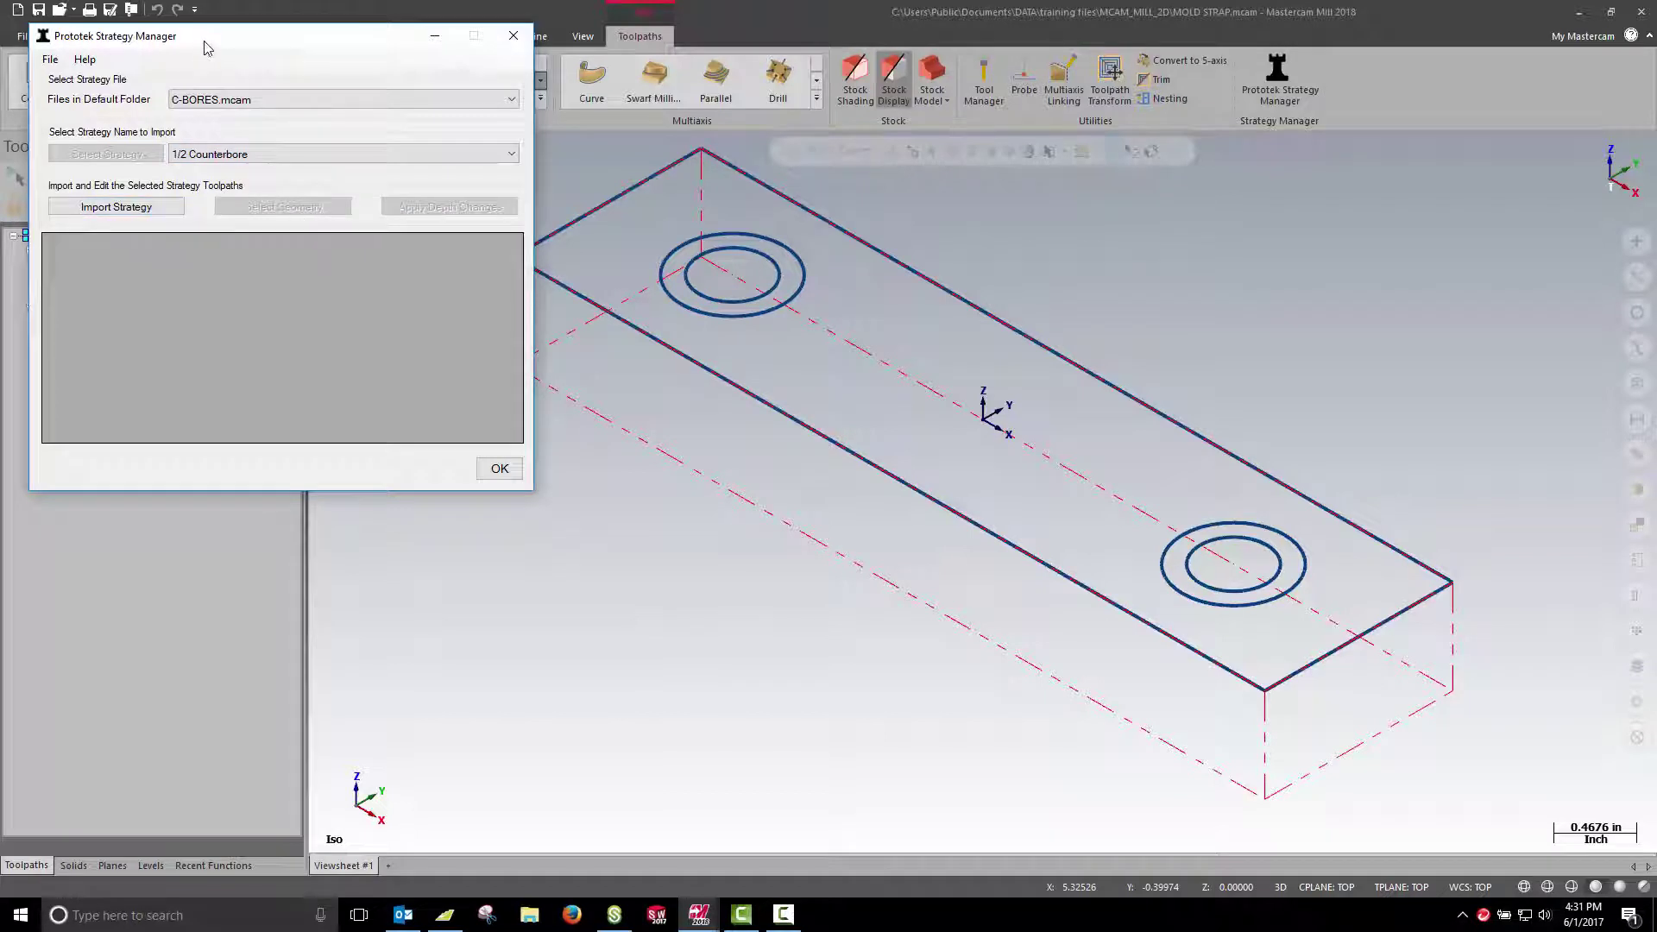
left_click_drag(207, 47, 486, 249)
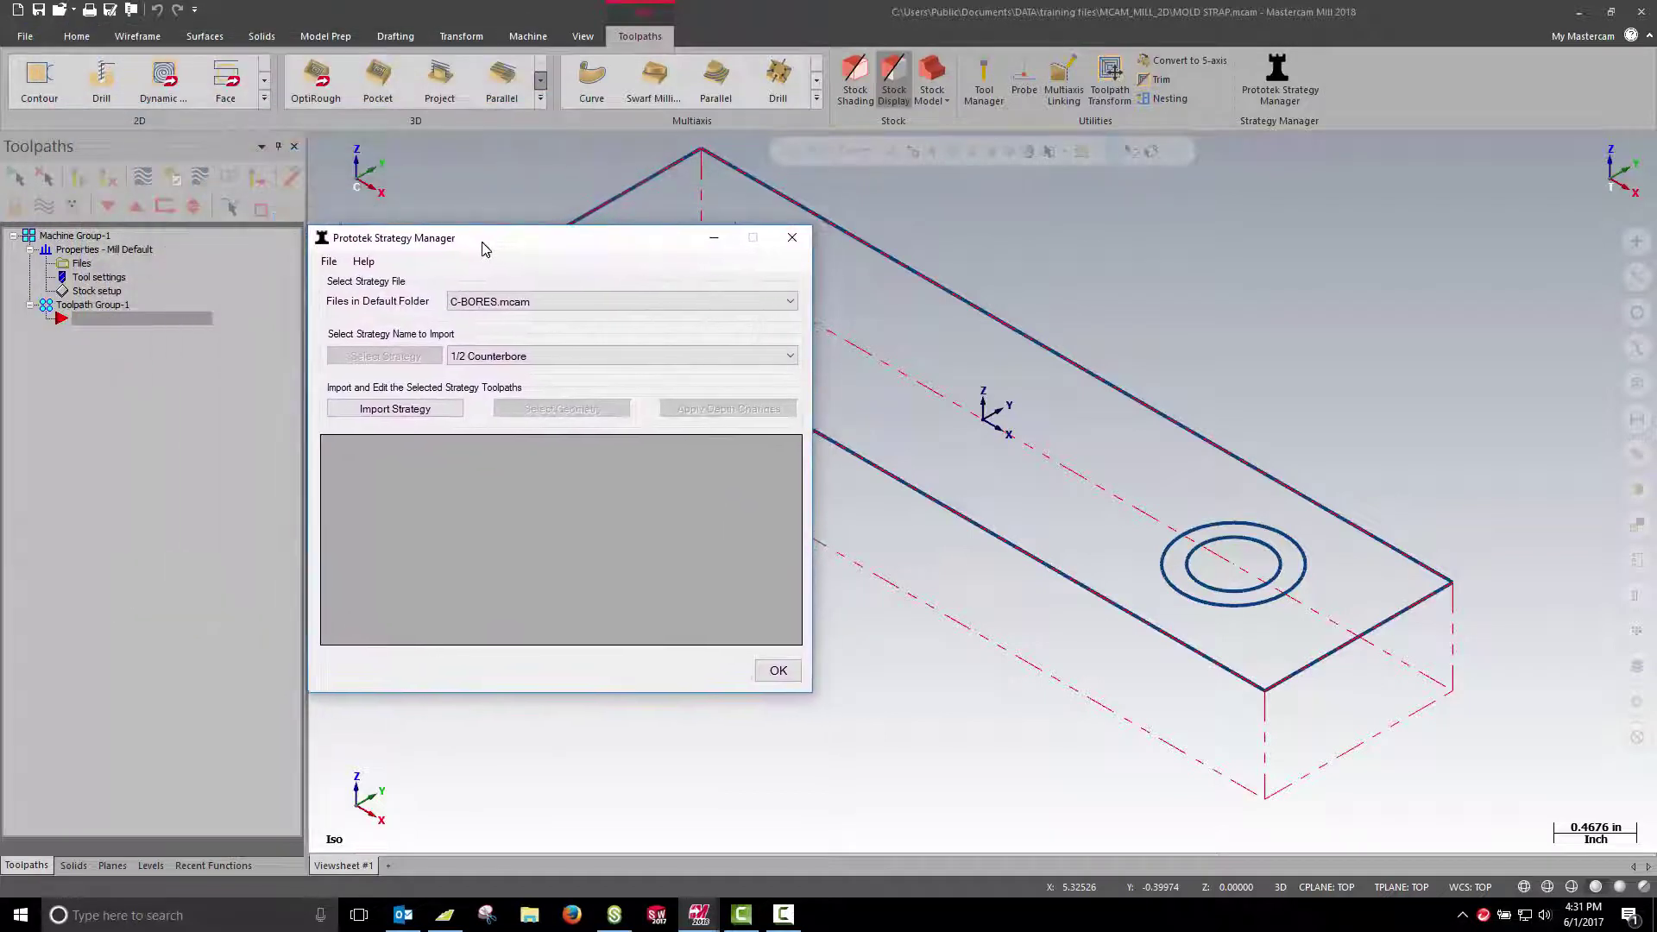
Import the 1/2 Counterbore toolpaths and pick both counterbore arc centres as hole locations.
left_click(370, 409)
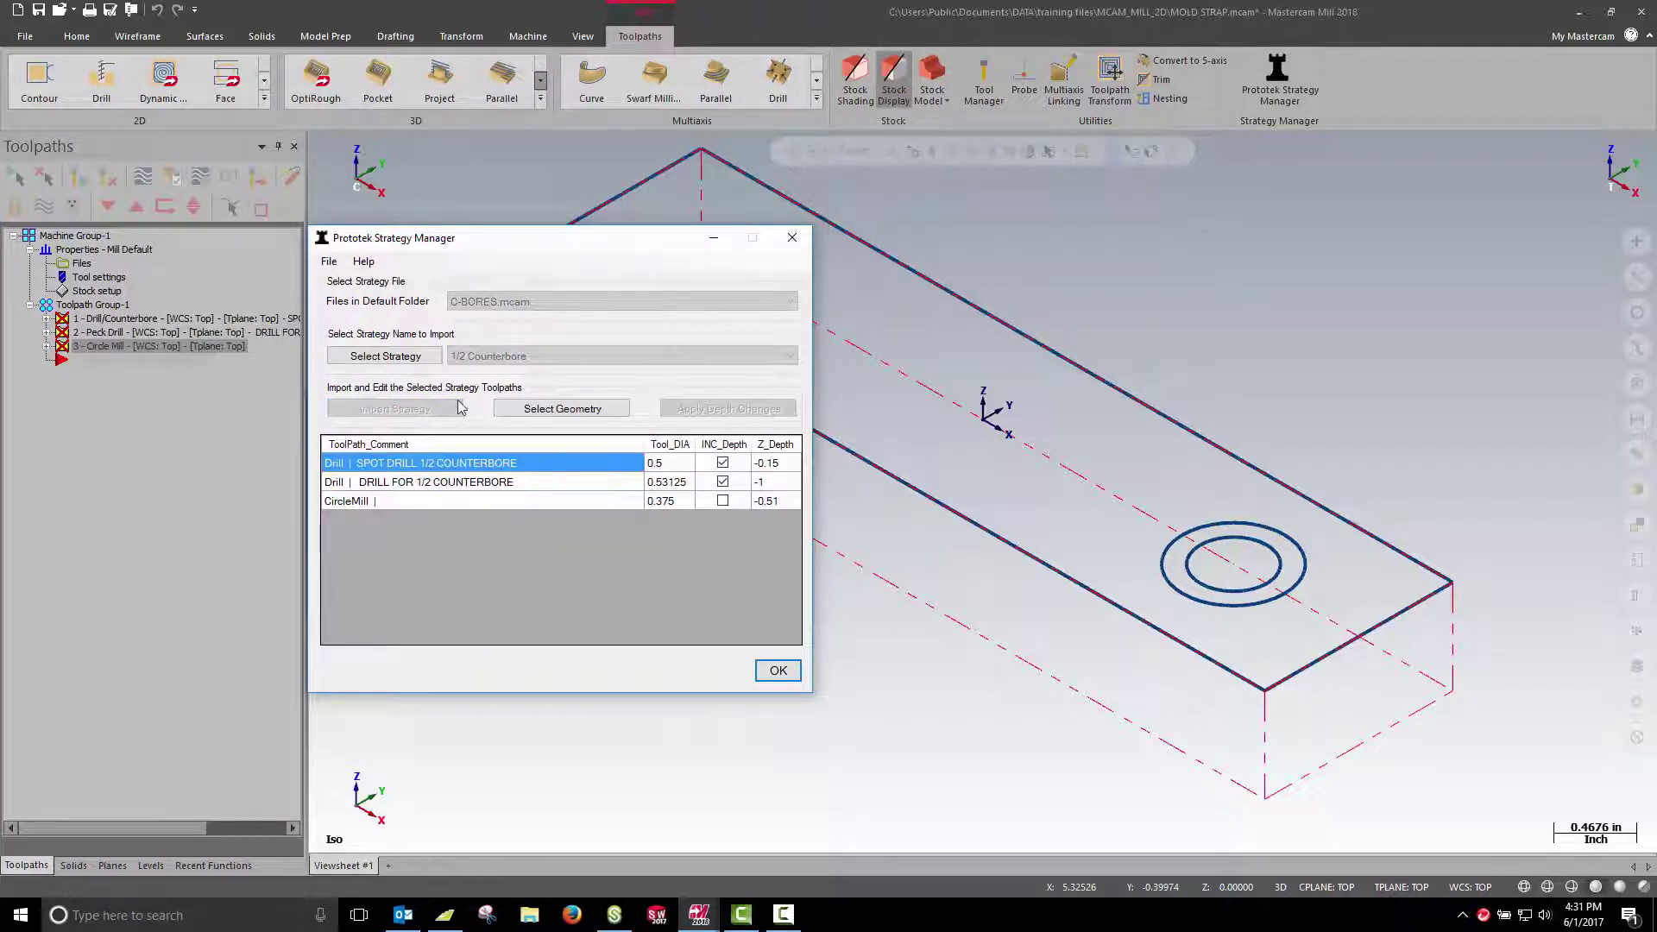
left_click(594, 413)
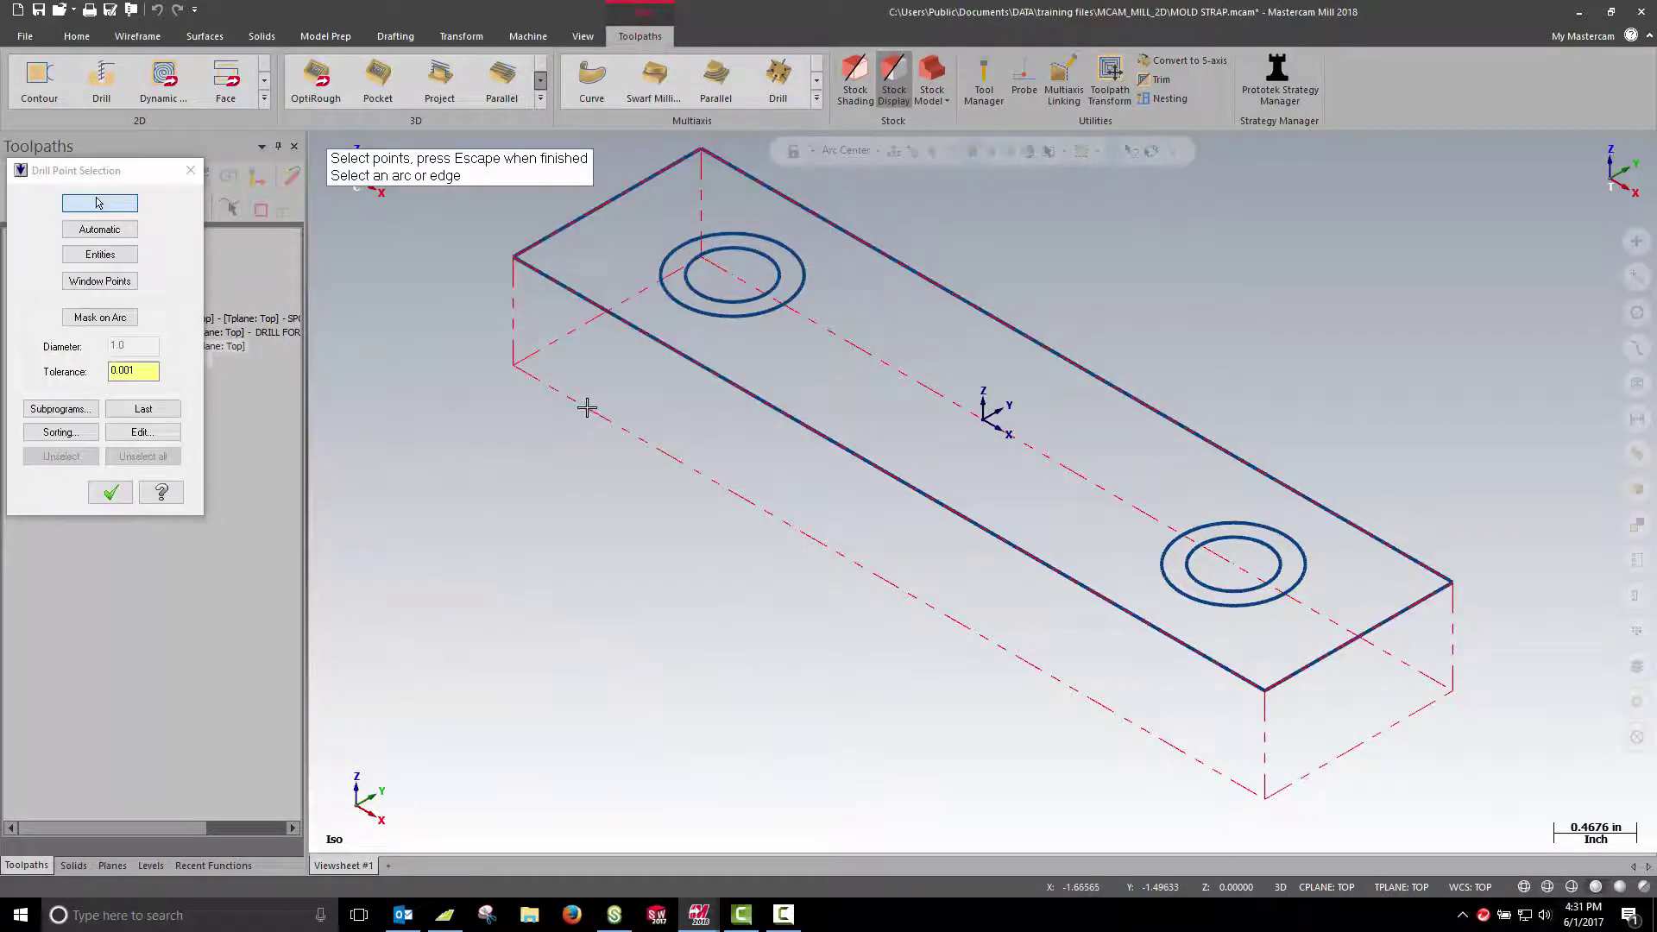
left_click(850, 152)
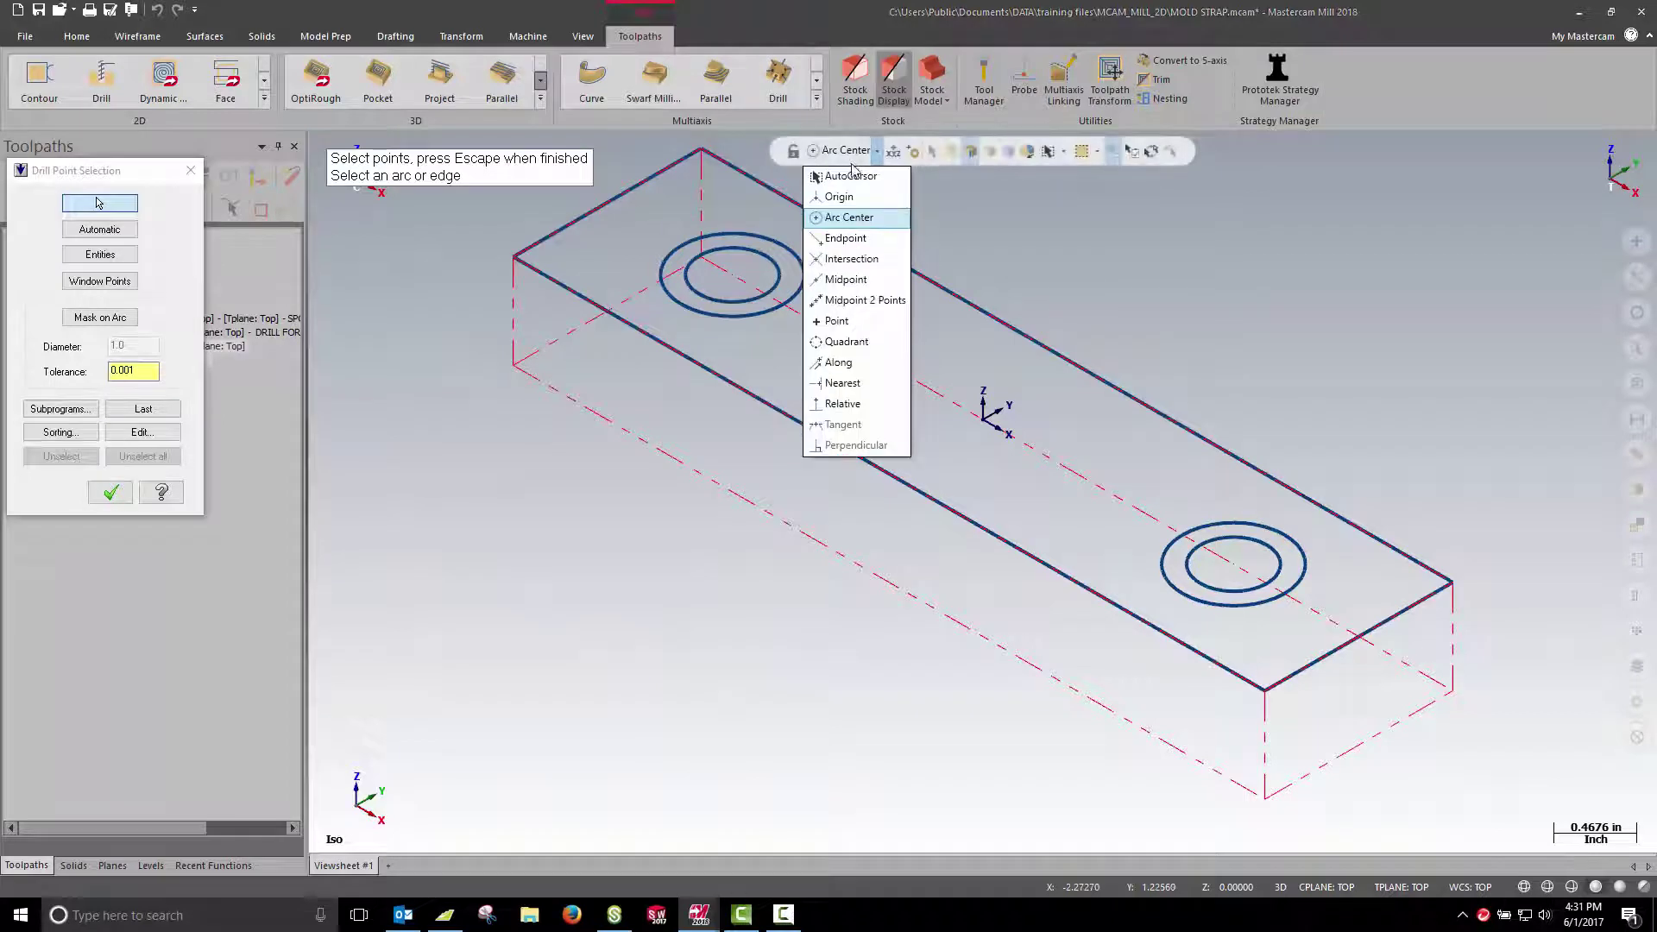
left_click(854, 214)
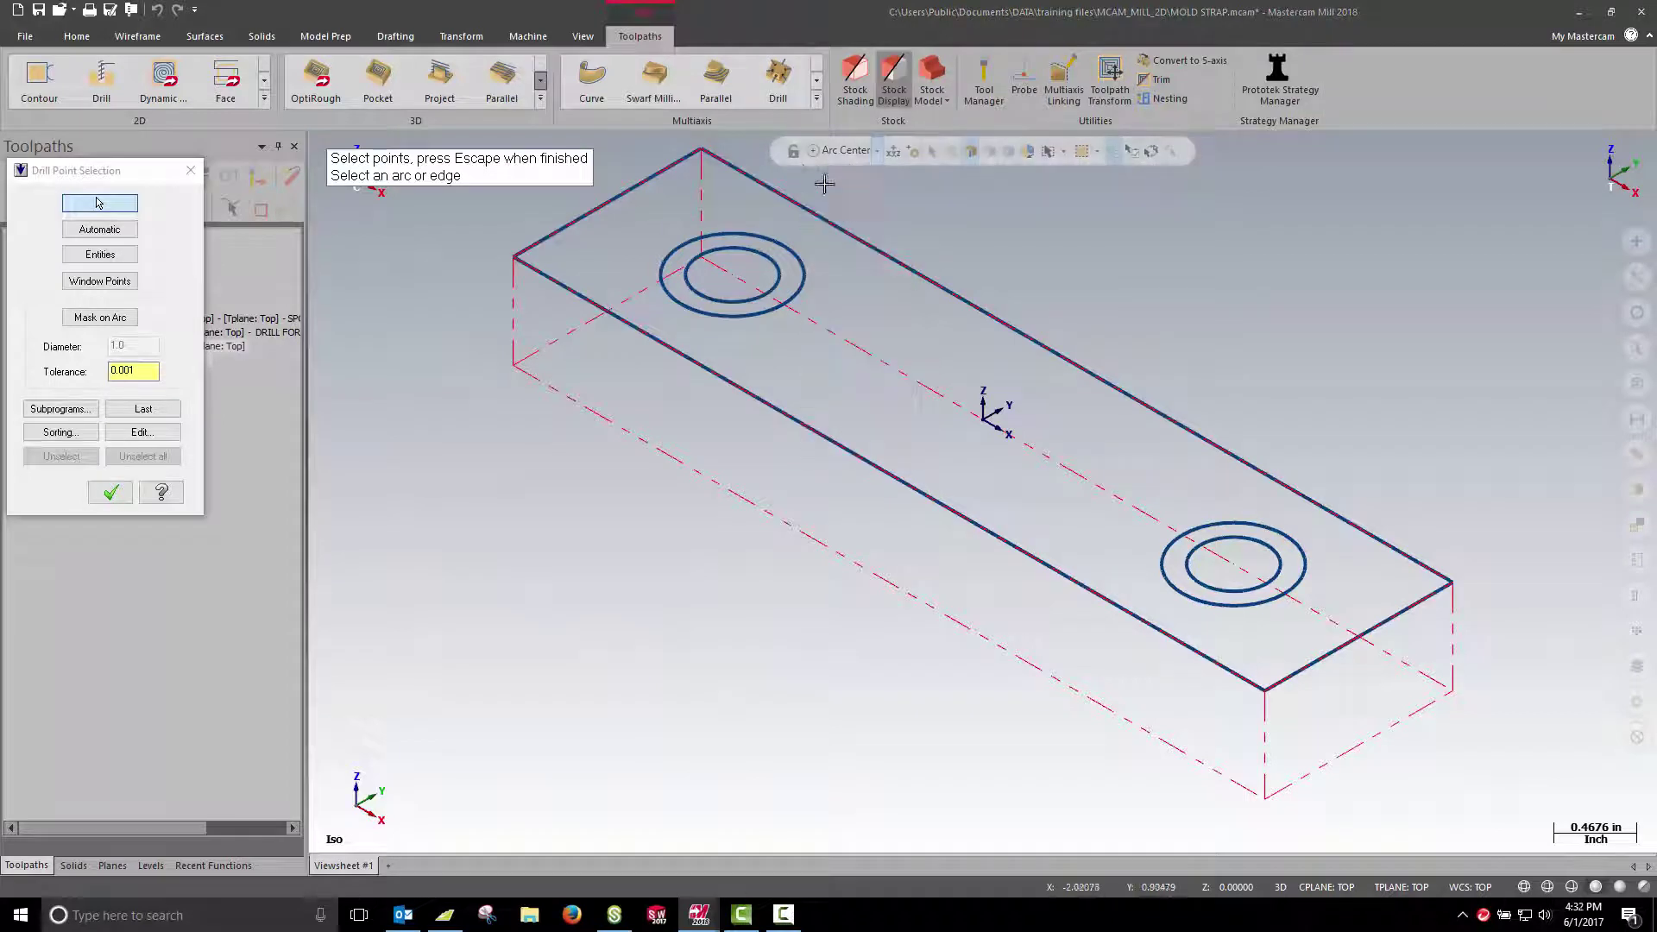
left_click(801, 268)
left_click(1179, 528)
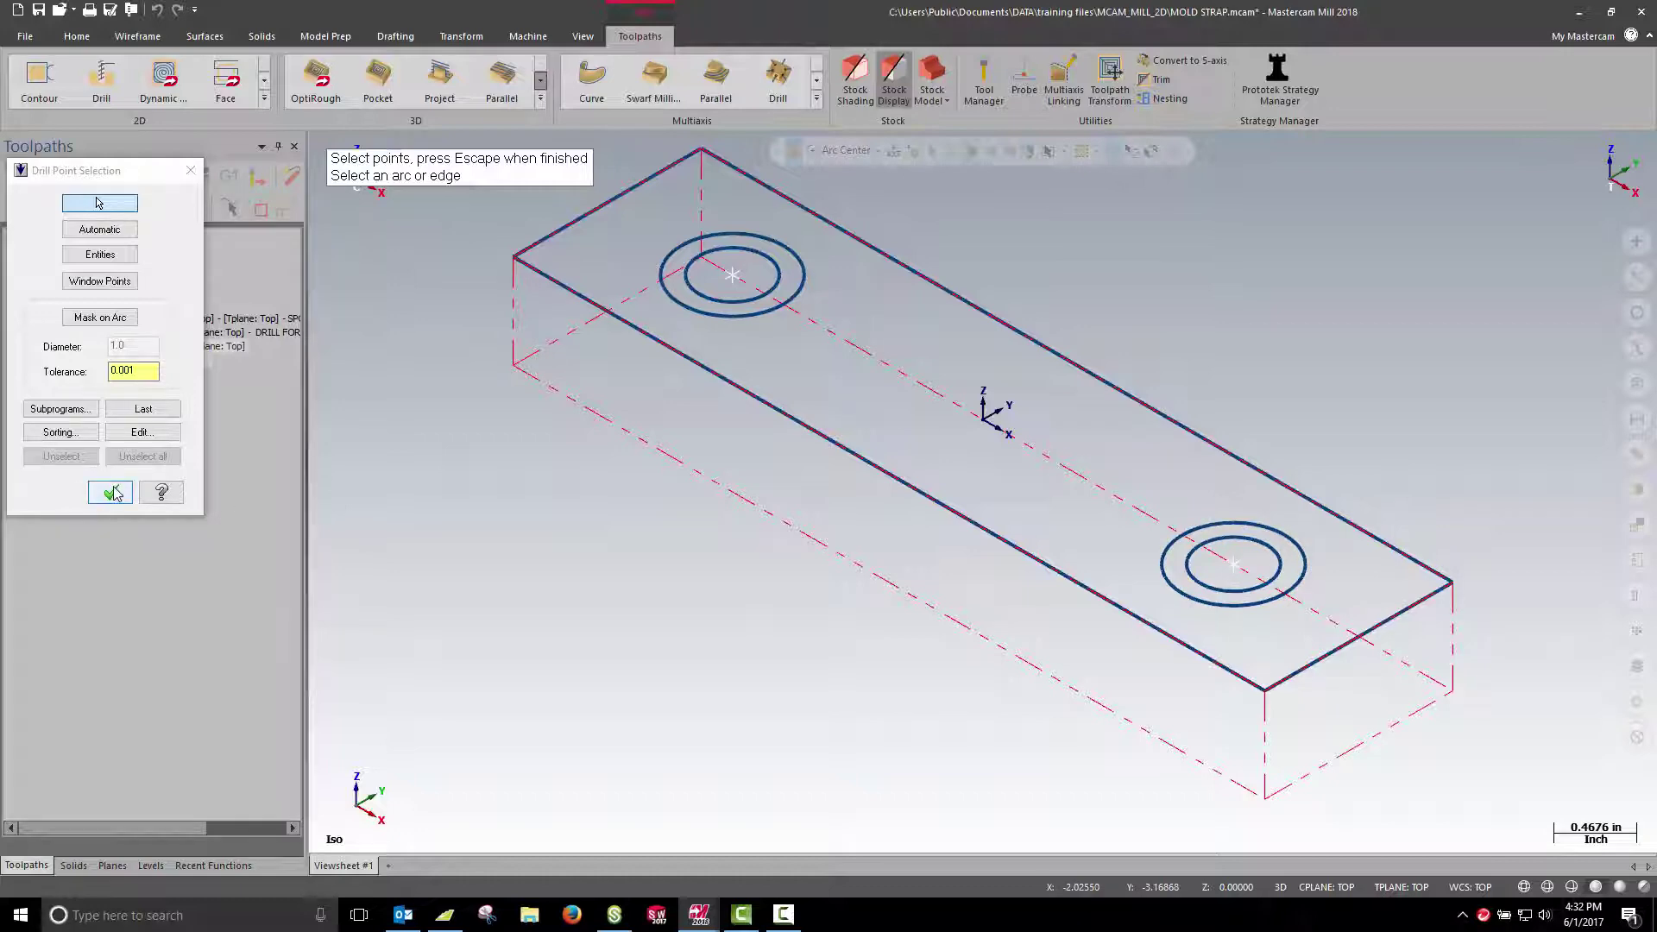
Confirm the two hole points and apply a -1.25 drill Z depth.
left_click(112, 493)
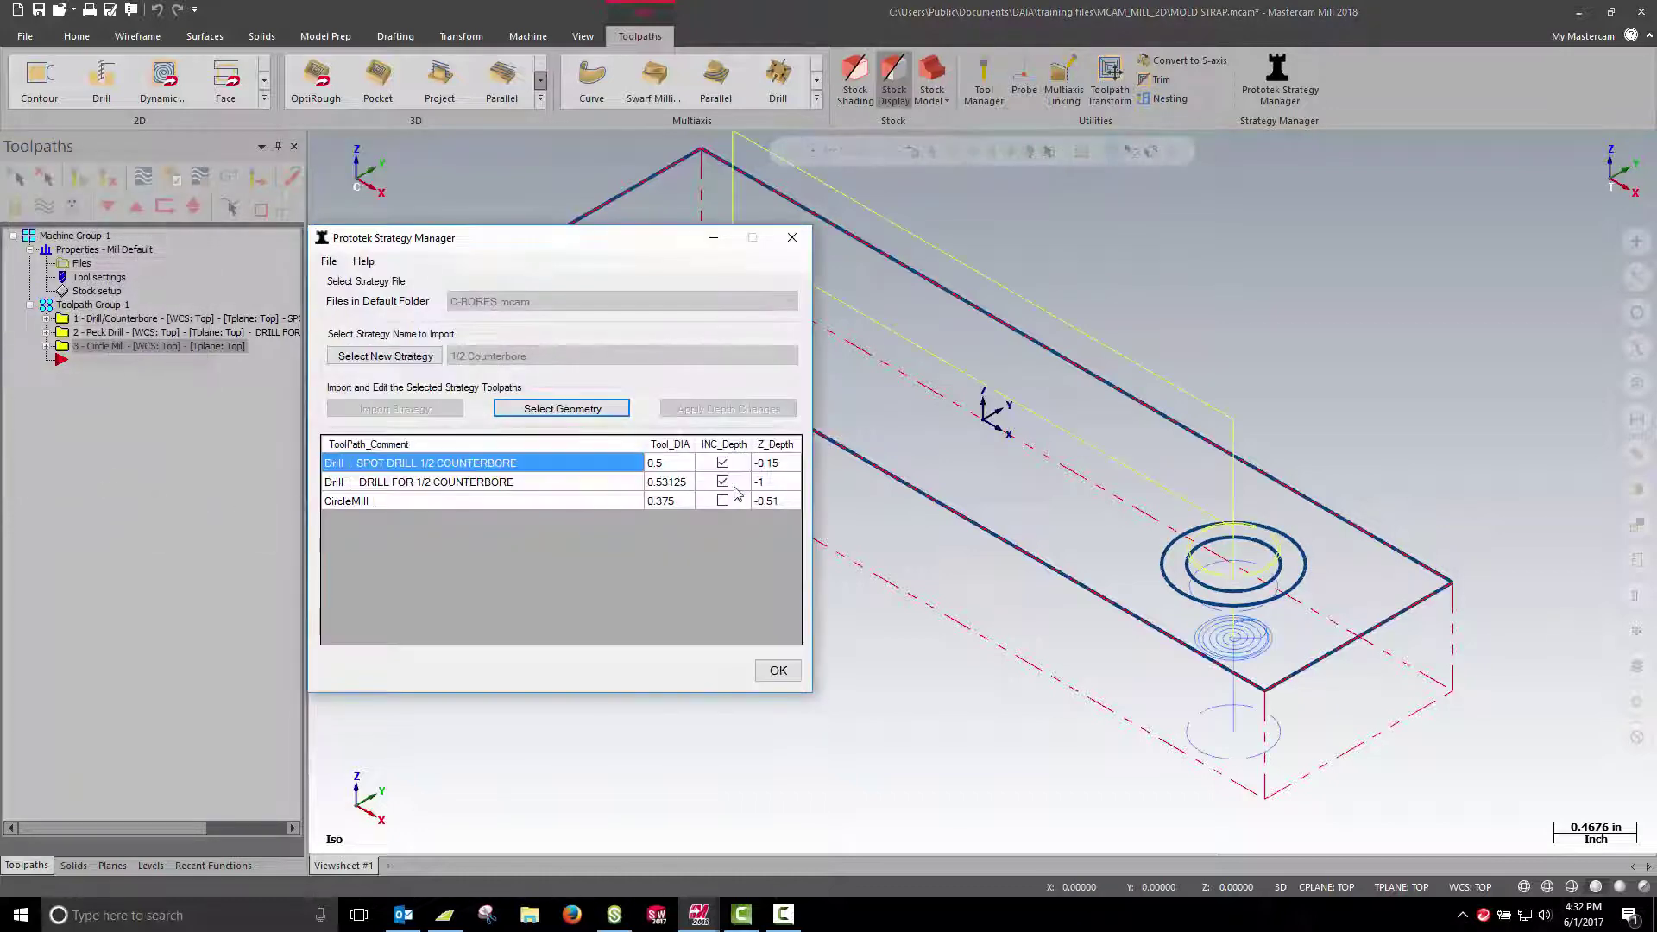
left_click(772, 482)
left_click(780, 489)
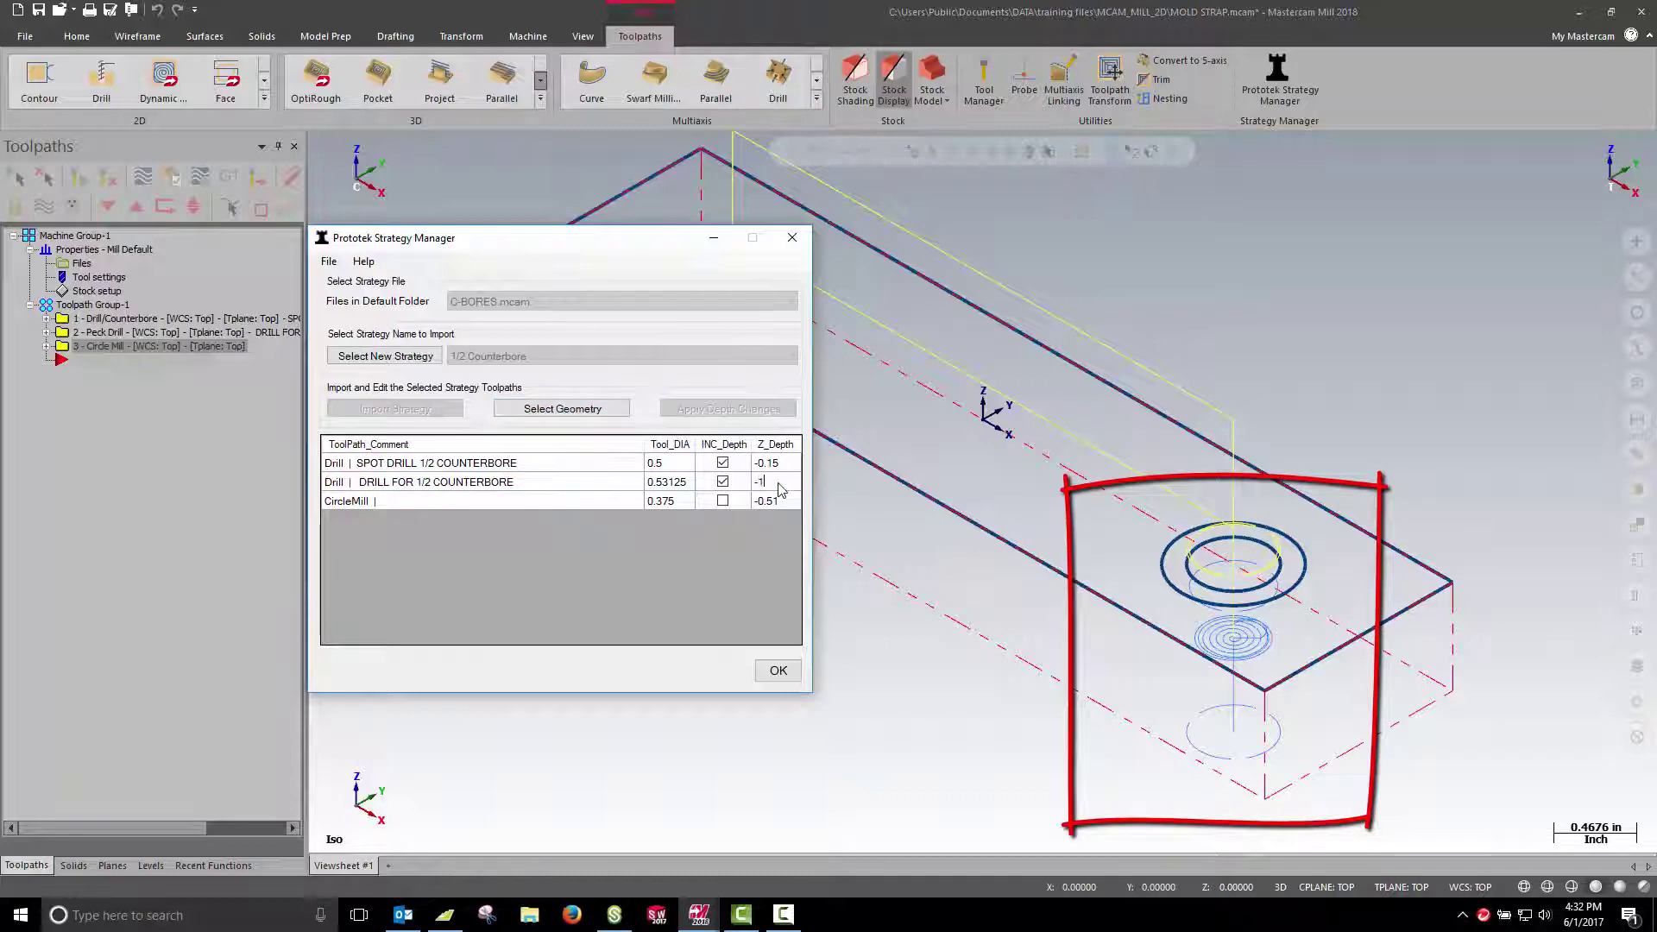
type(".25")
key("Return")
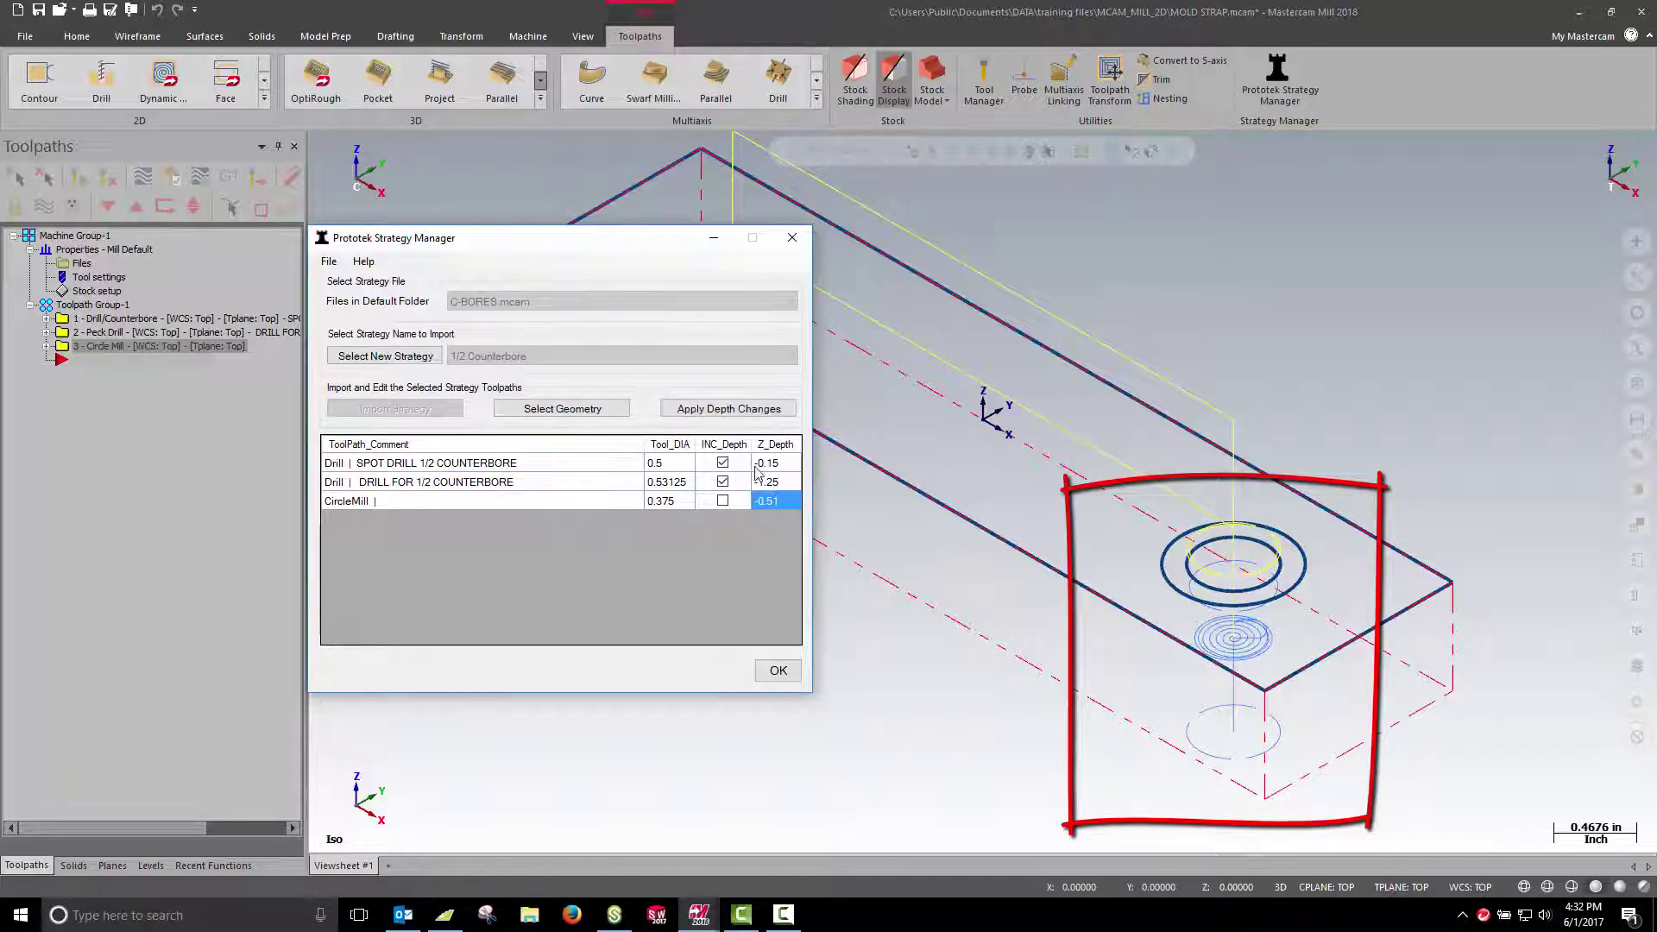
left_click(738, 409)
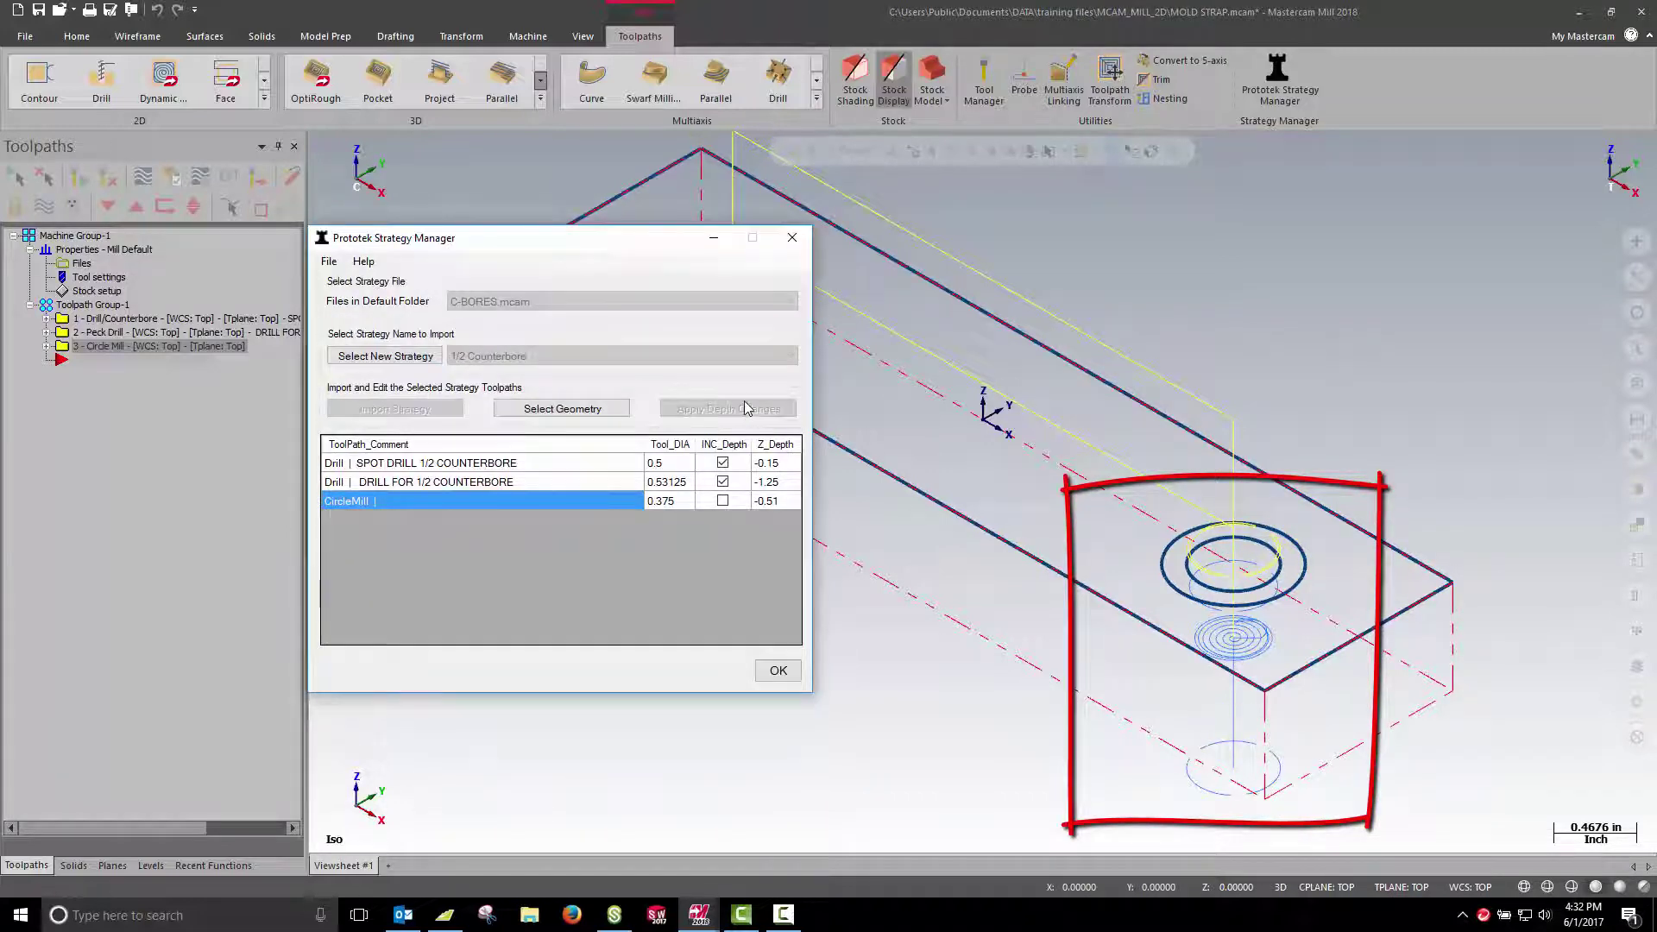
Restore the drill Z depth to -1 and apply the change.
left_click(796, 486)
type("-1")
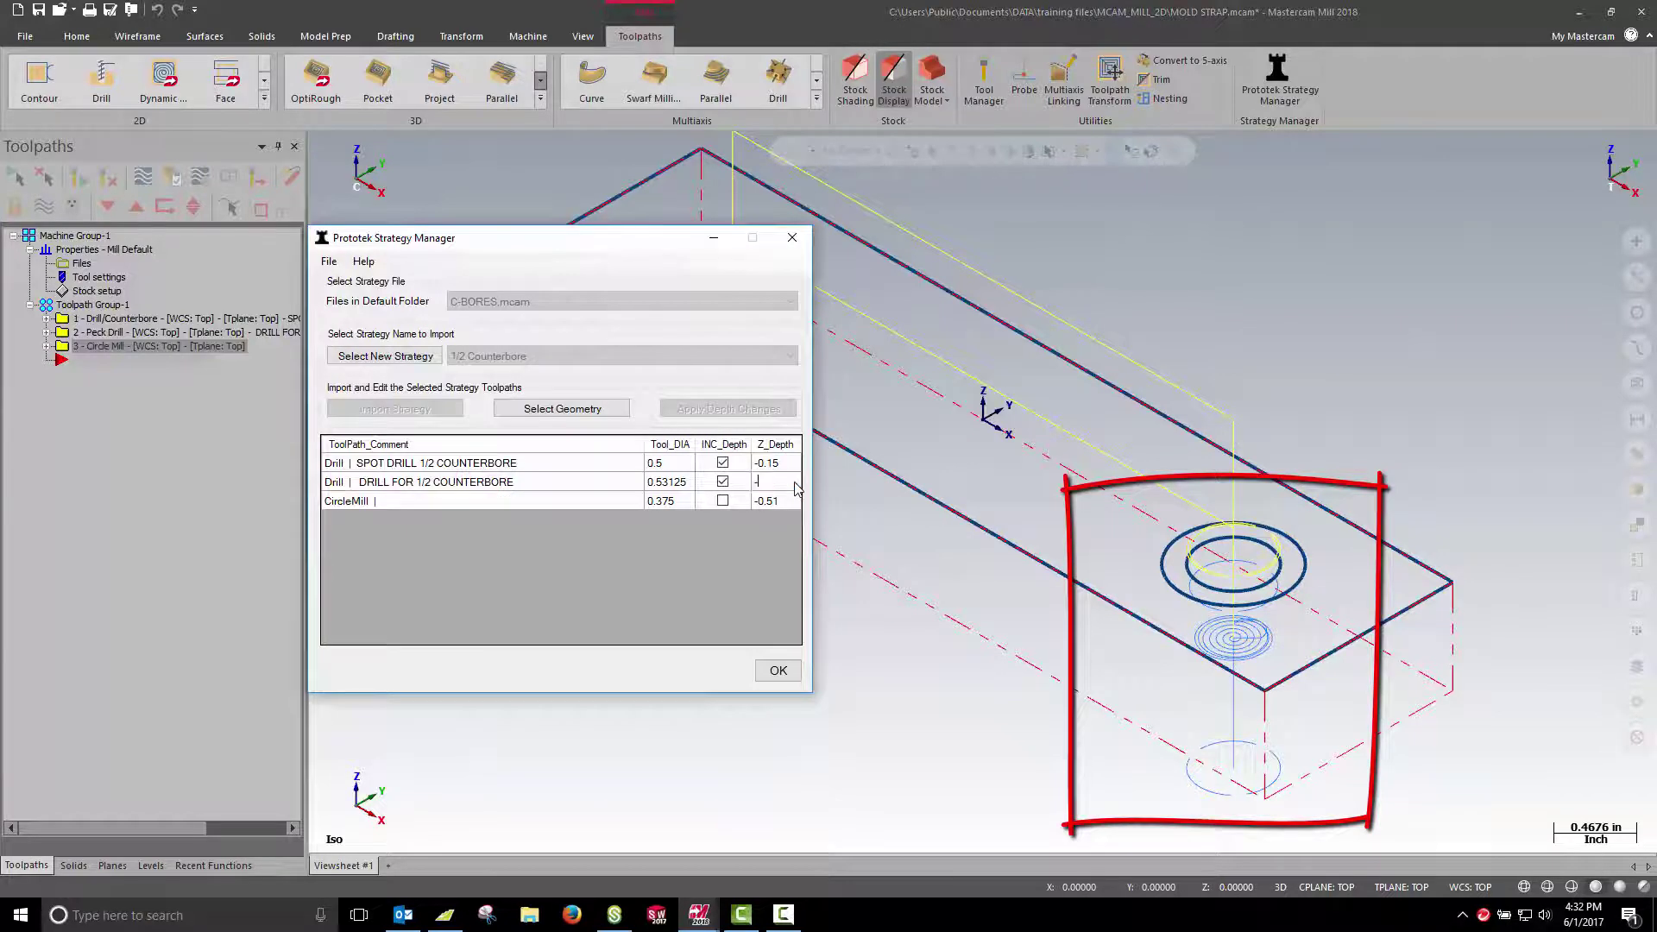
key("Return")
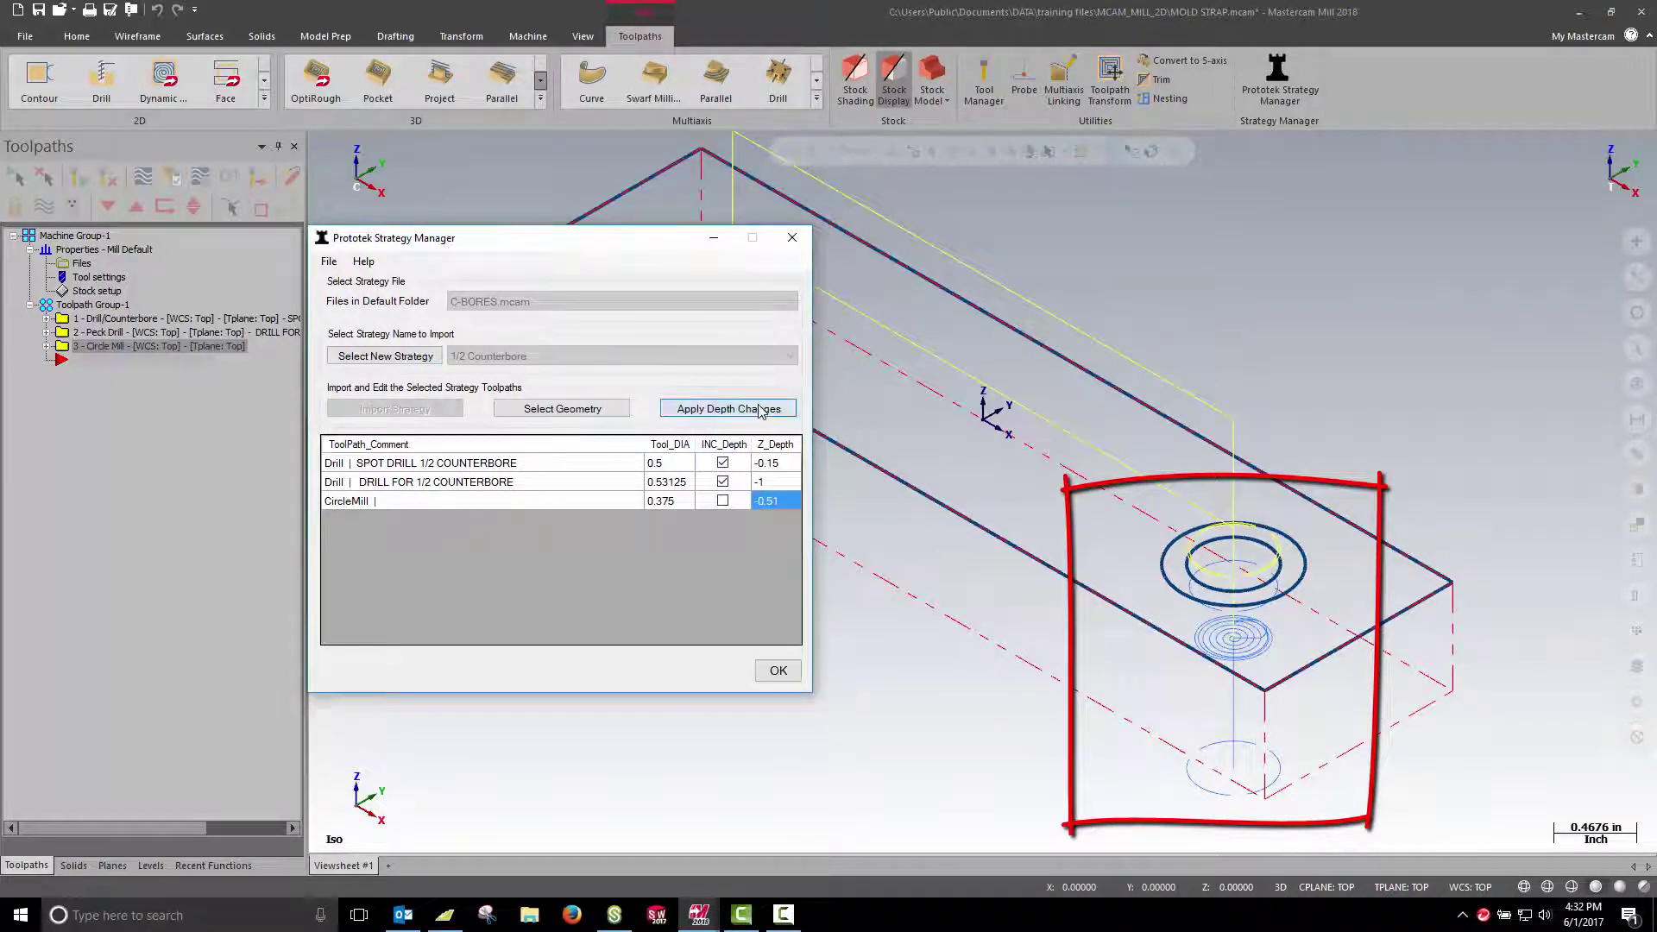
left_click(766, 411)
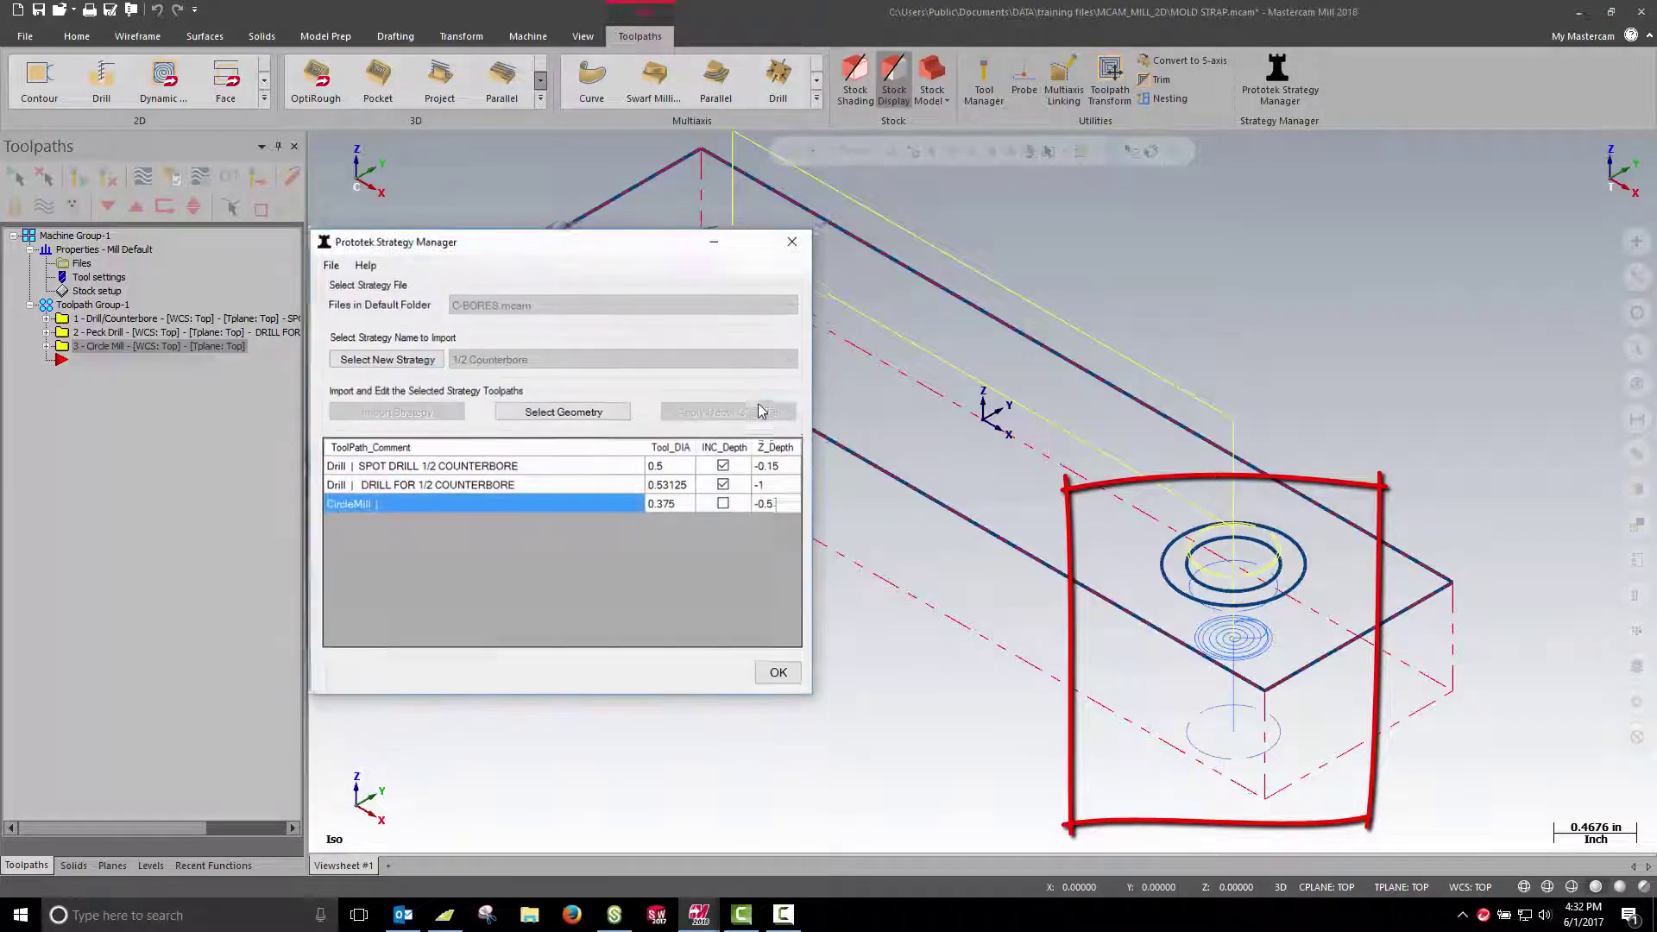
Verify all operations in Mastercam Simulator, advancing playback through the drilling moves.
left_click(775, 674)
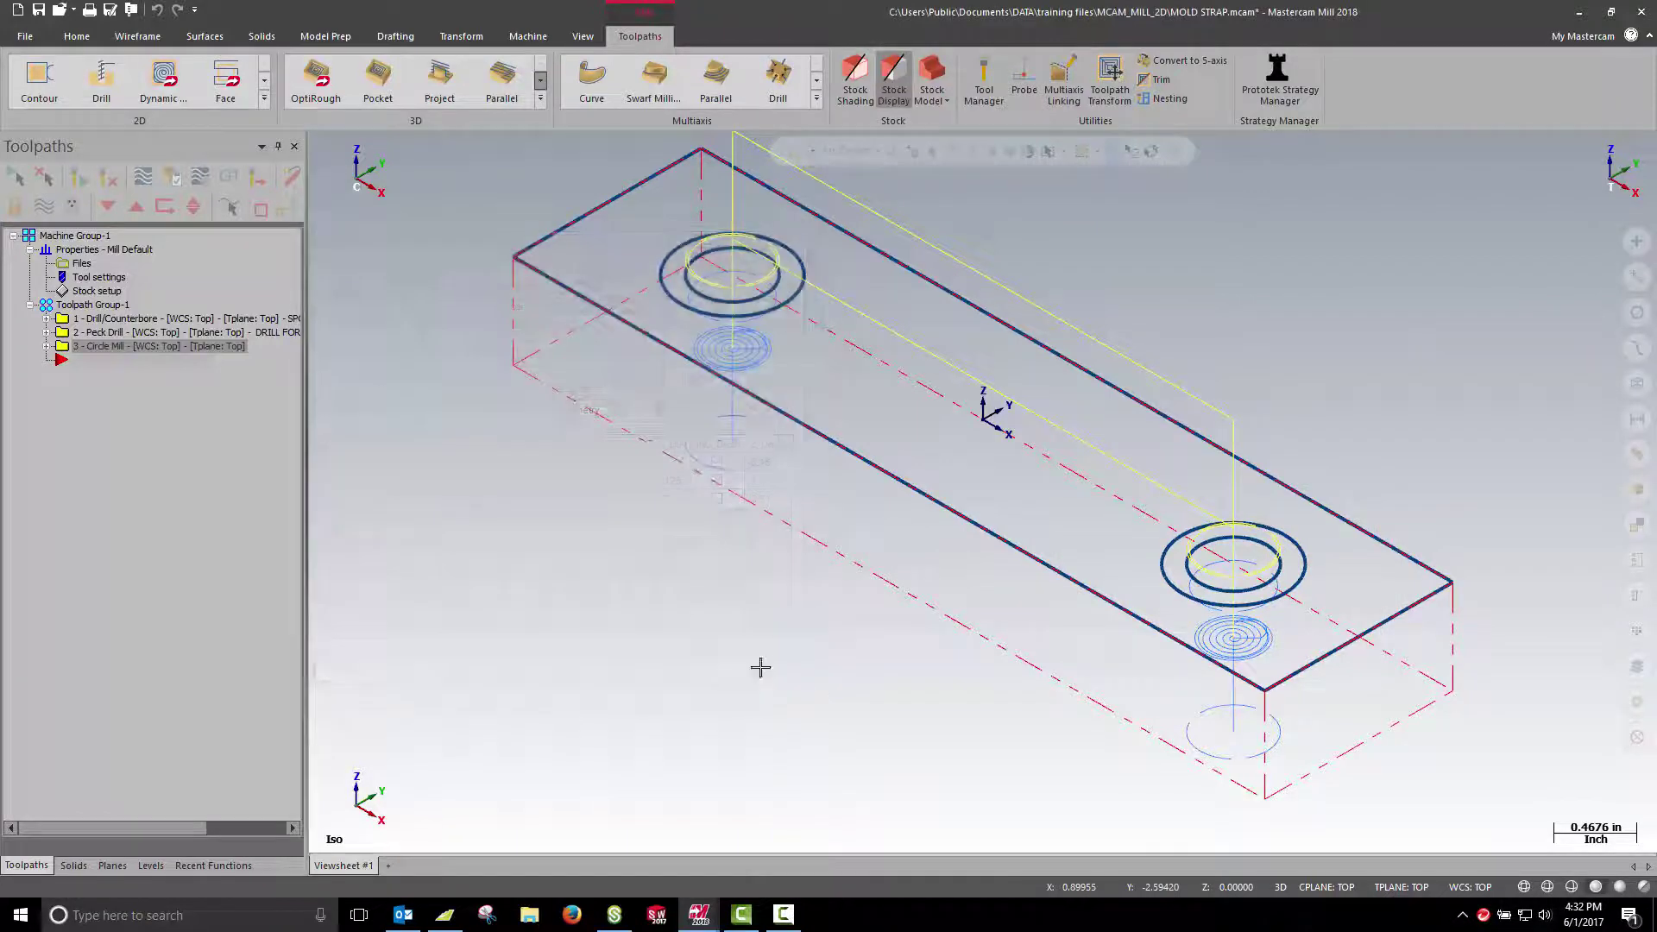
left_click(90, 306)
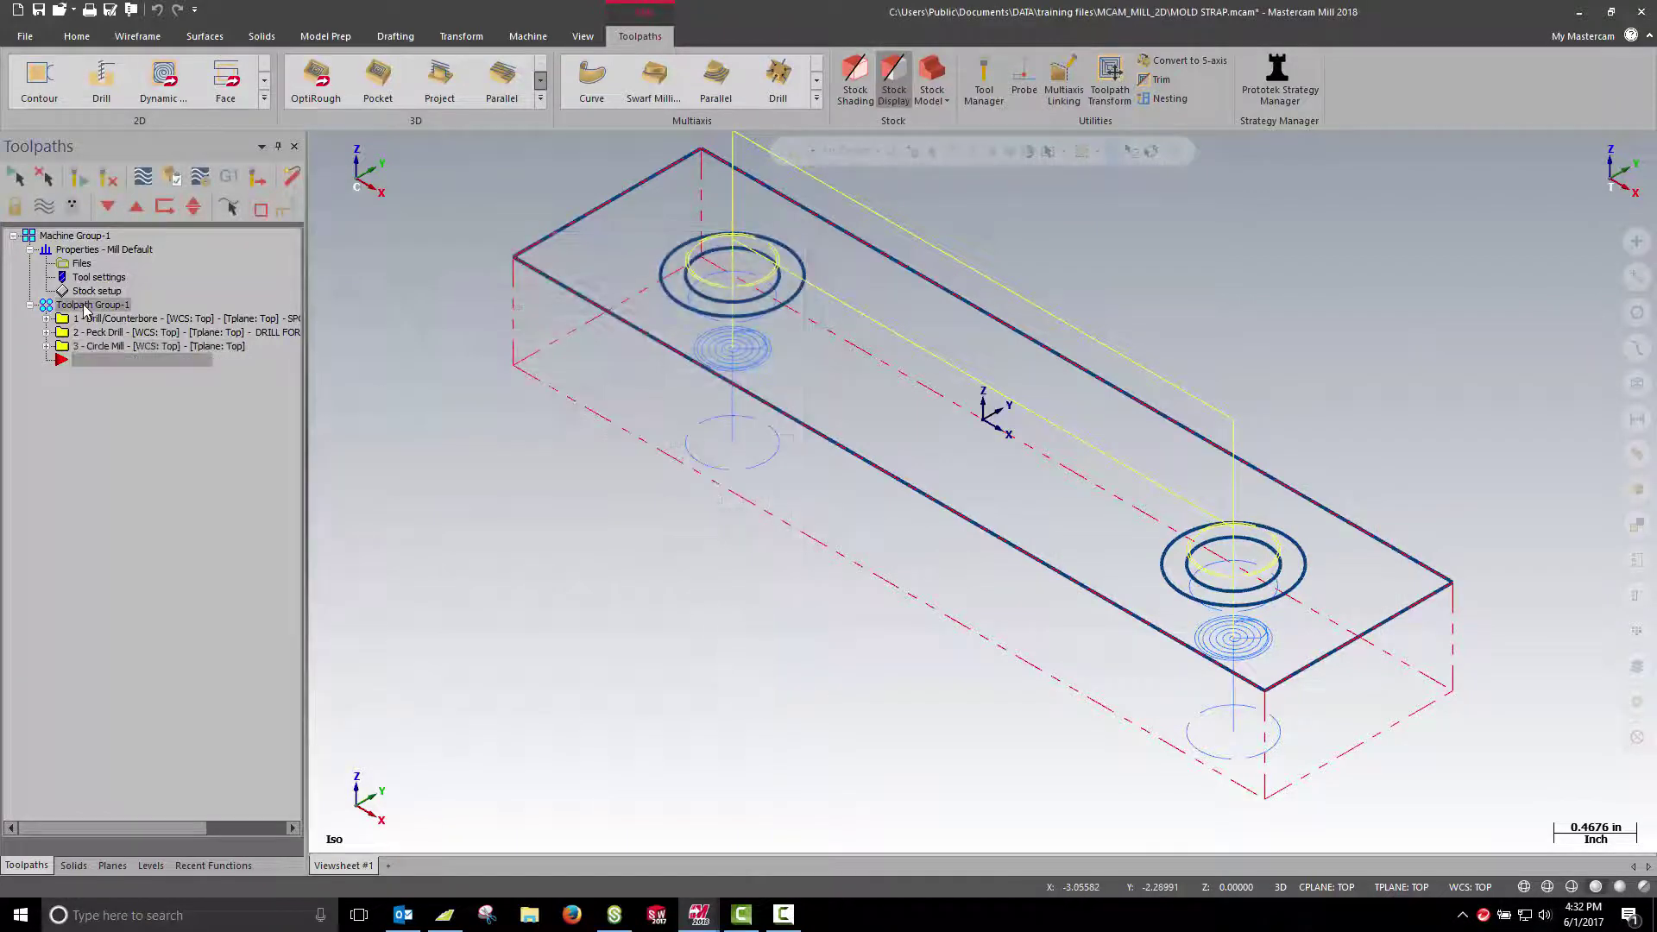
left_click(175, 180)
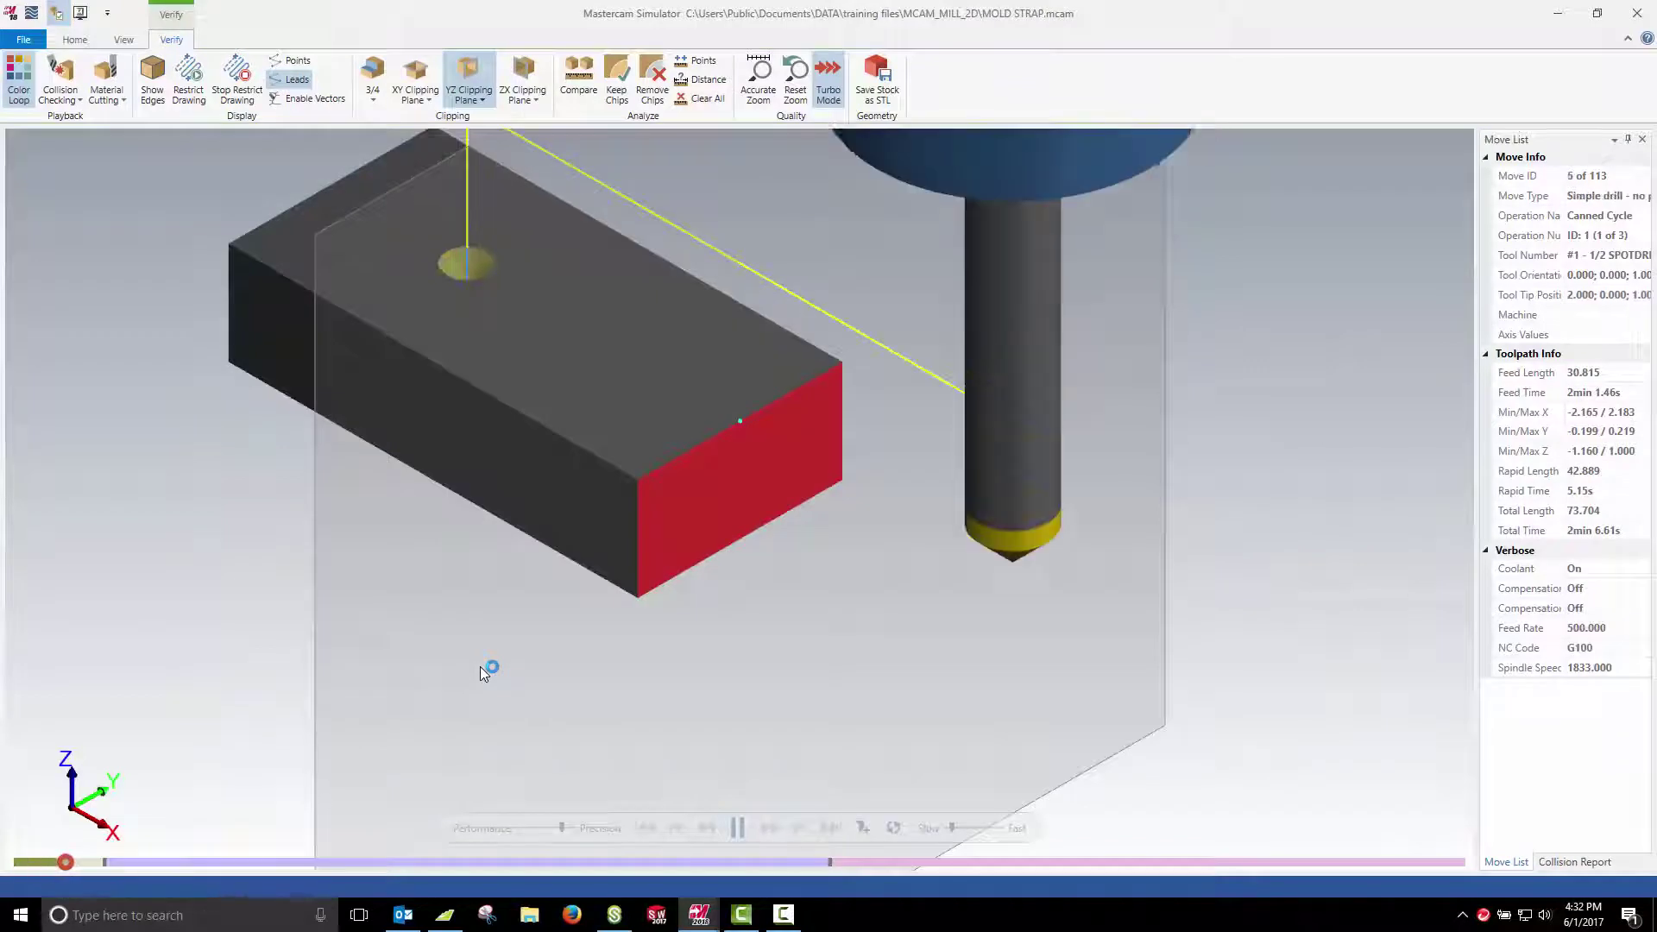
left_click_drag(987, 610, 1231, 819)
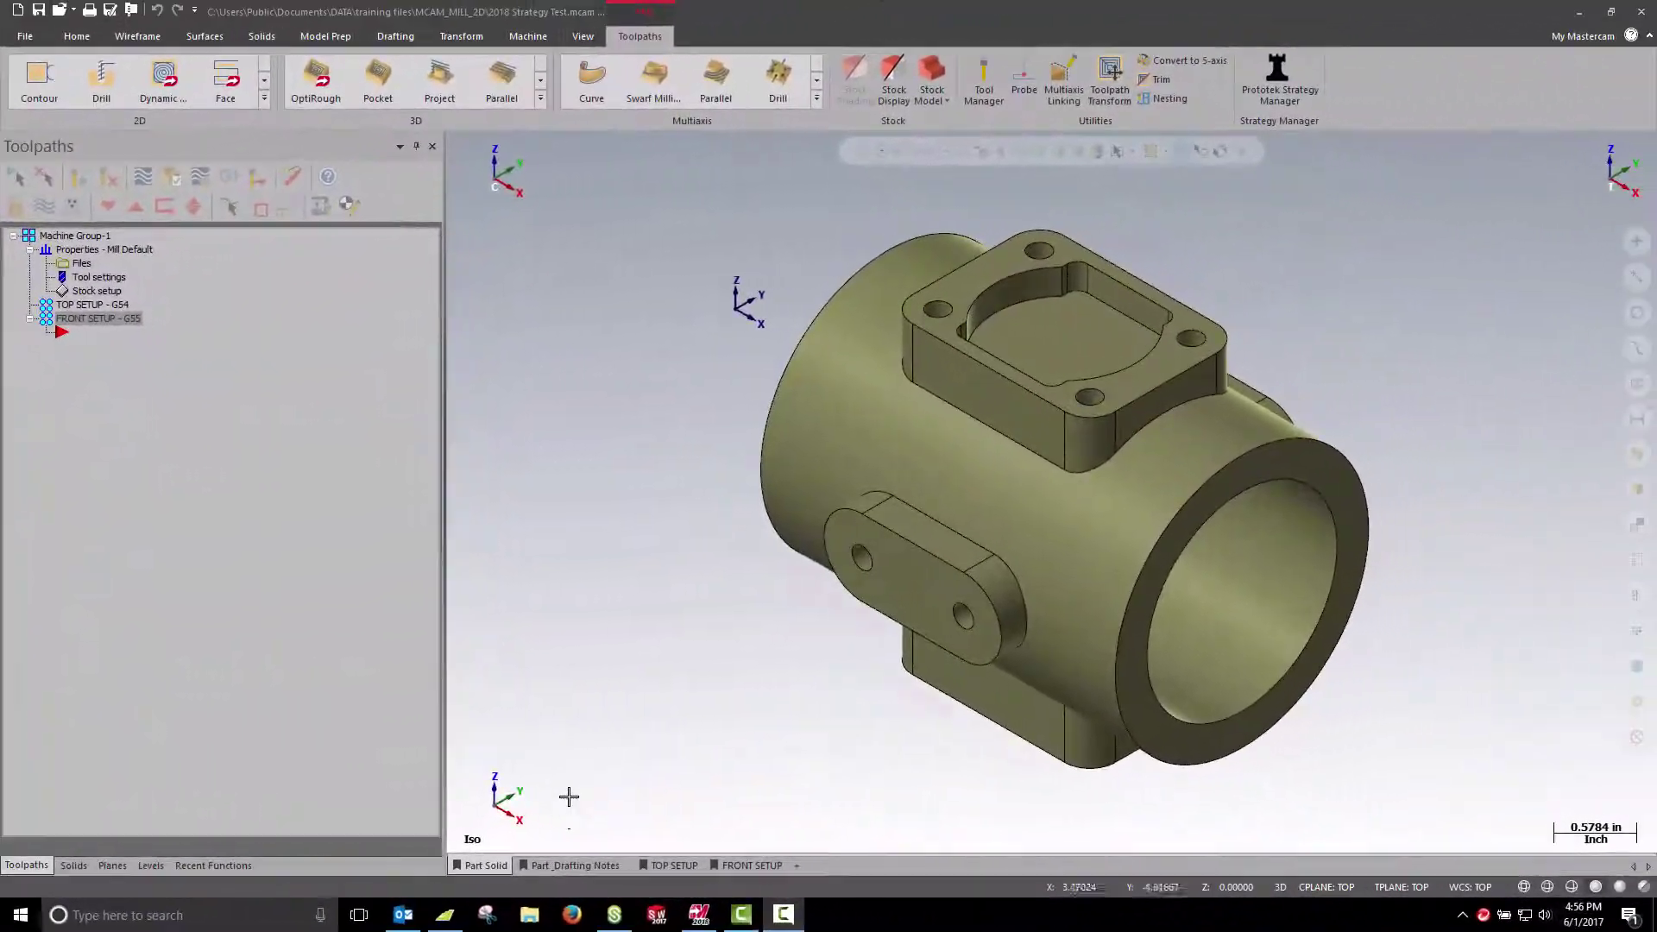
Check the 1/4-20 callouts, then open the TAP.mcam strategy file from the Strategy Manager.
left_click(568, 864)
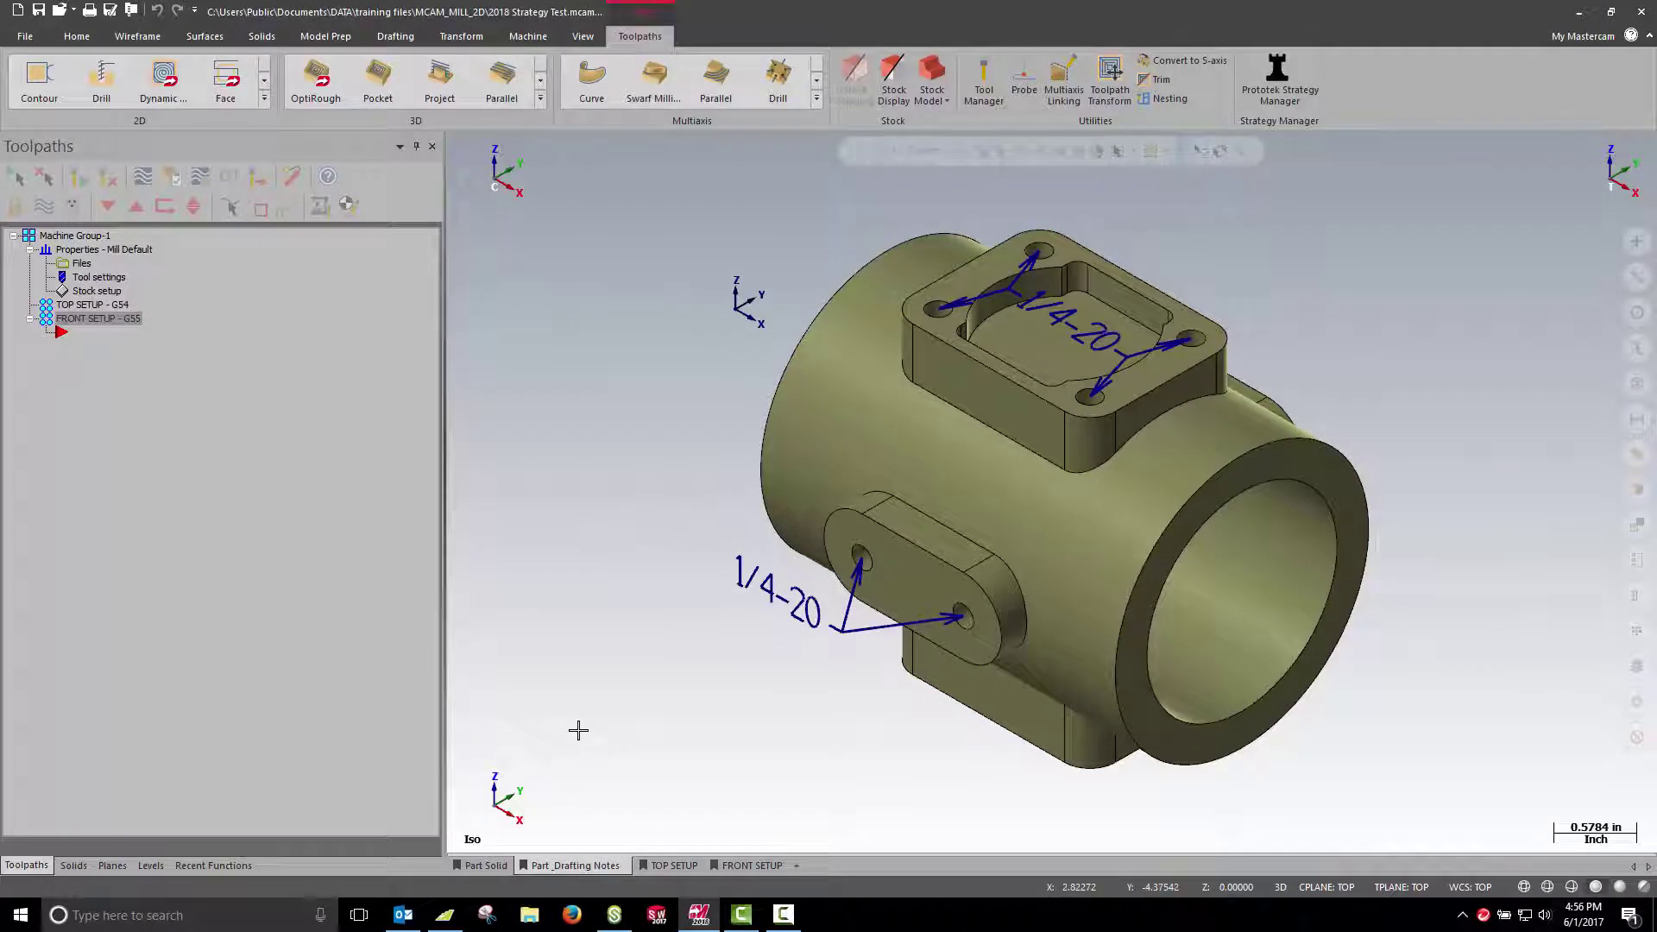
left_click(1290, 78)
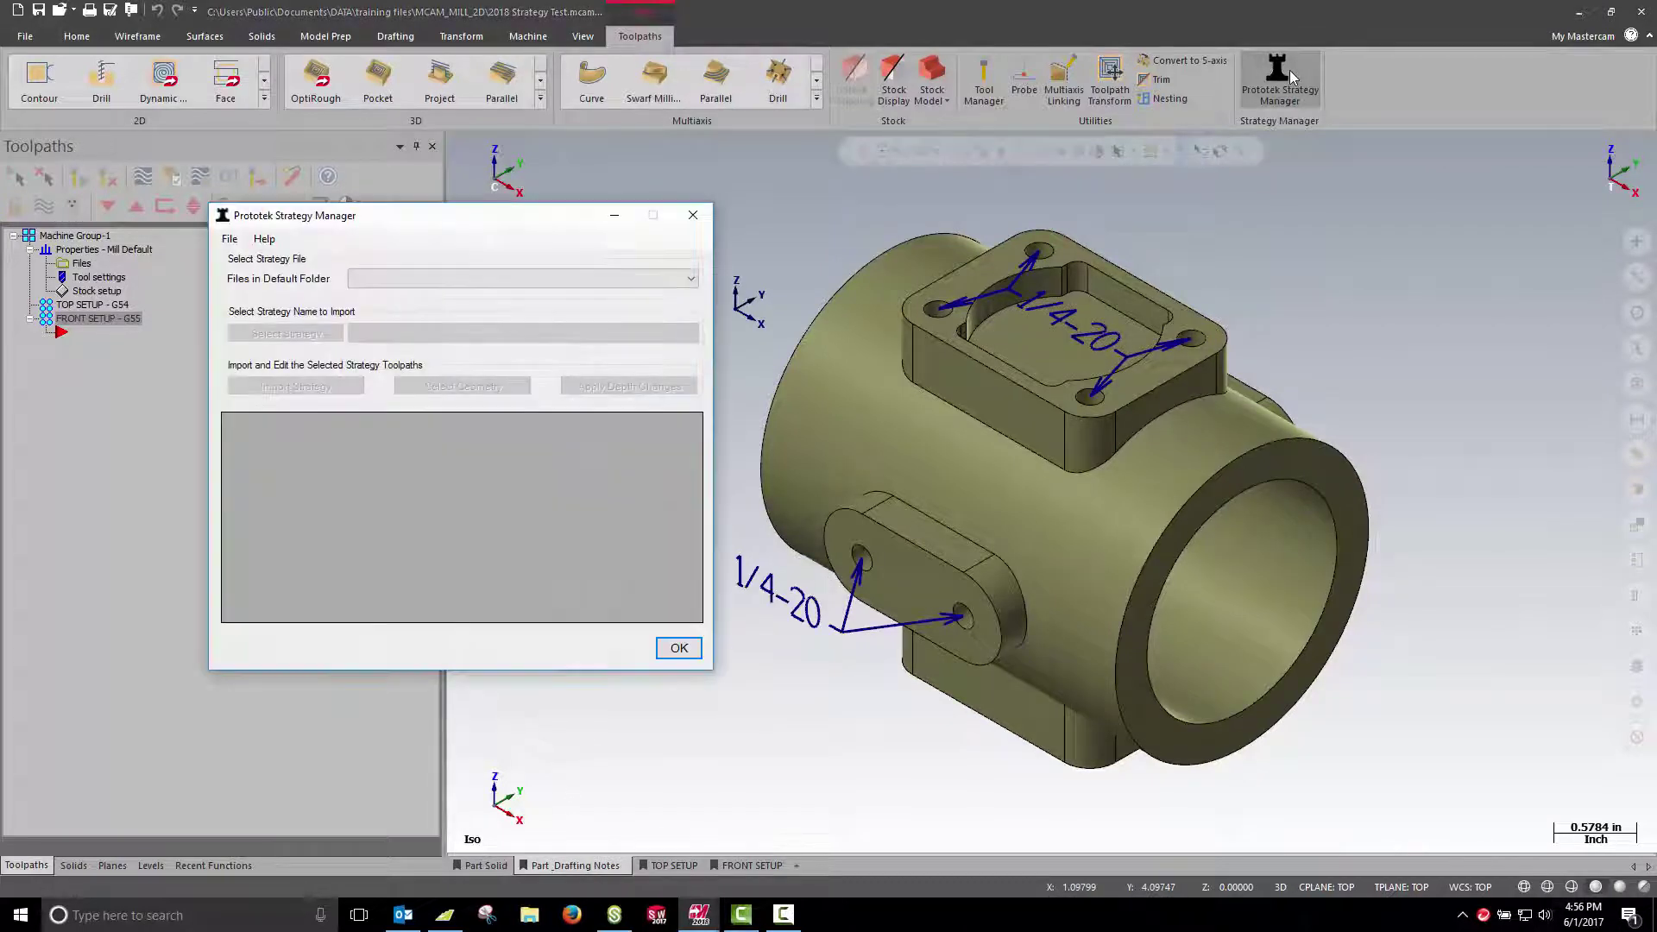
left_click(458, 278)
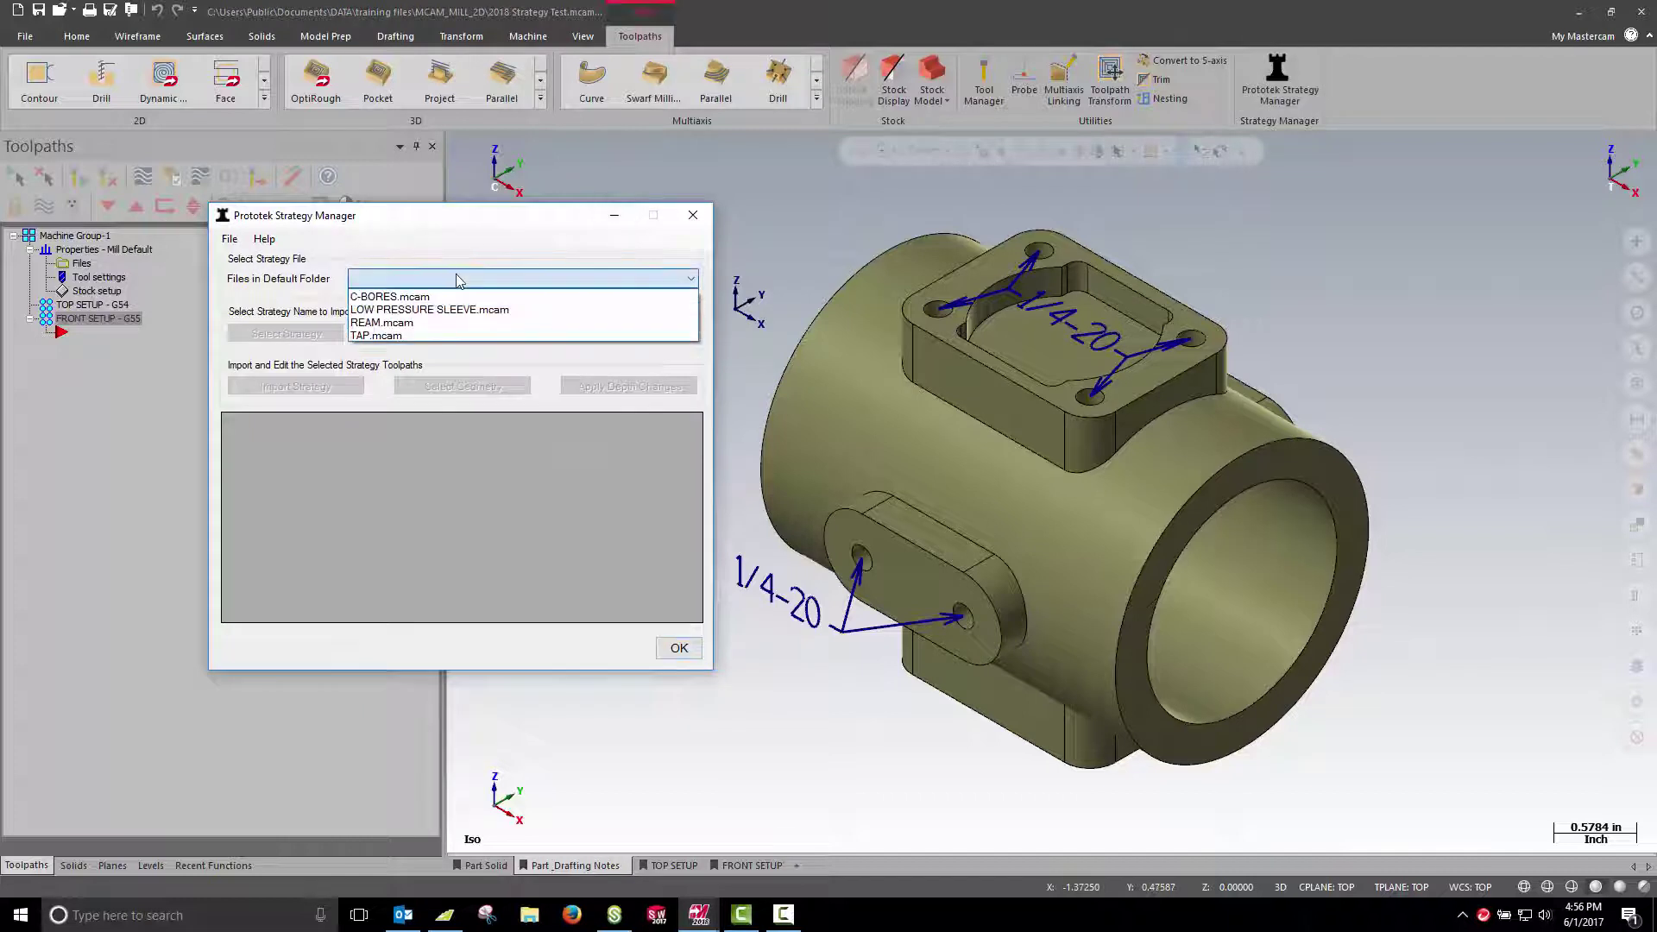
left_click(442, 336)
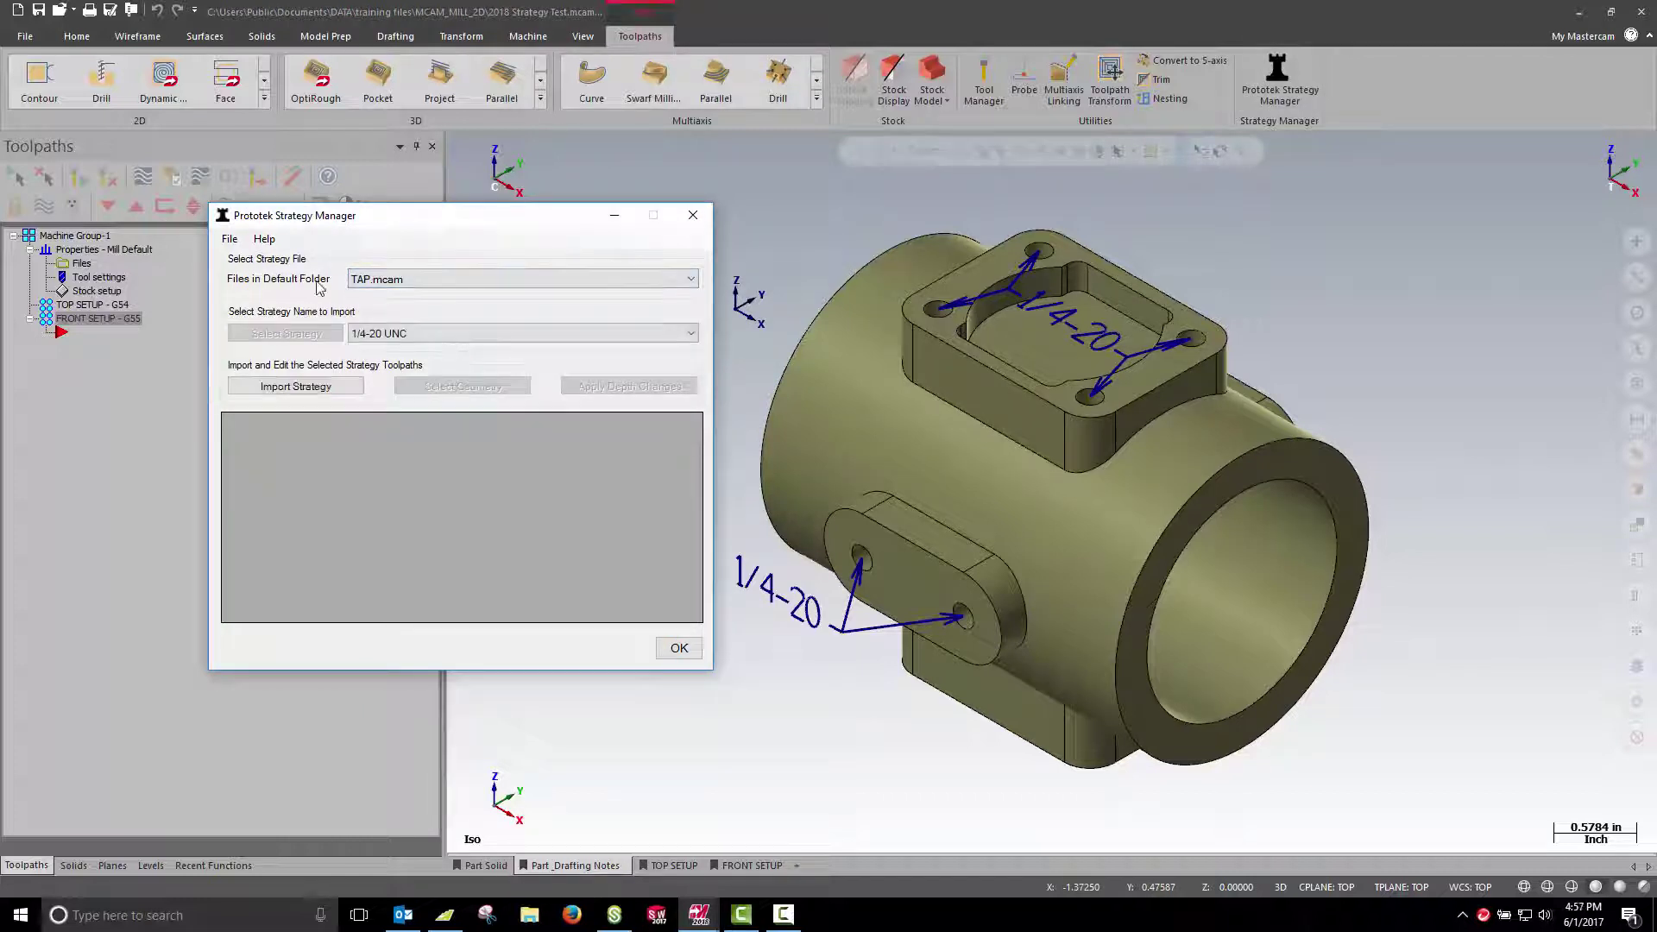
left_click(226, 240)
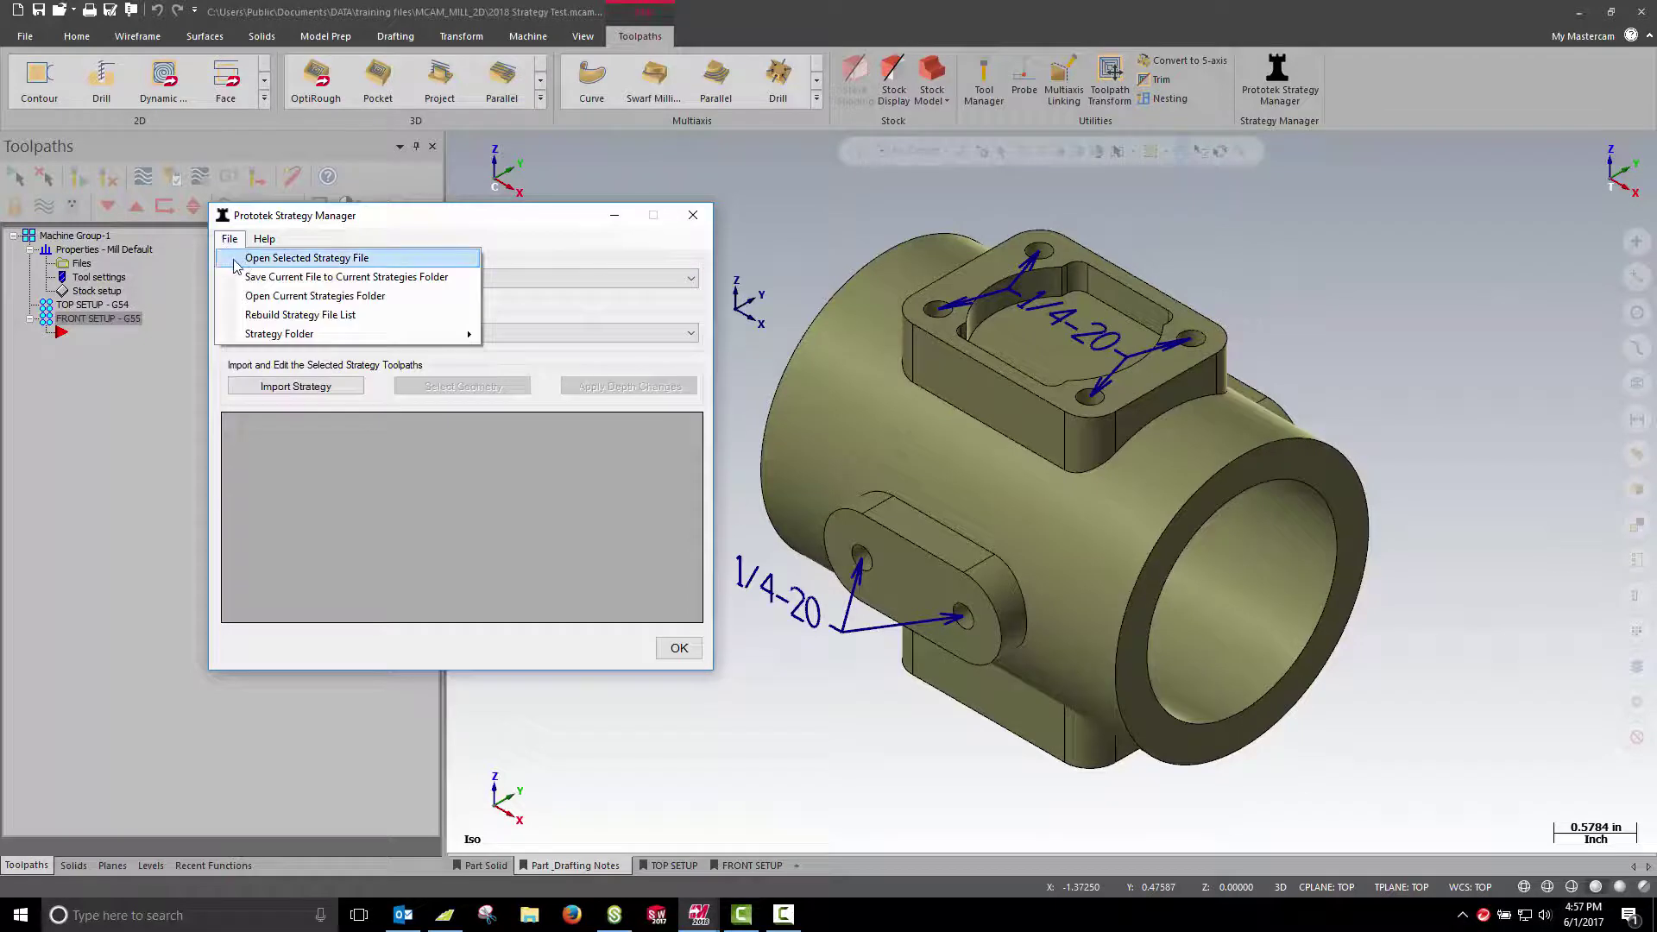
left_click(231, 259)
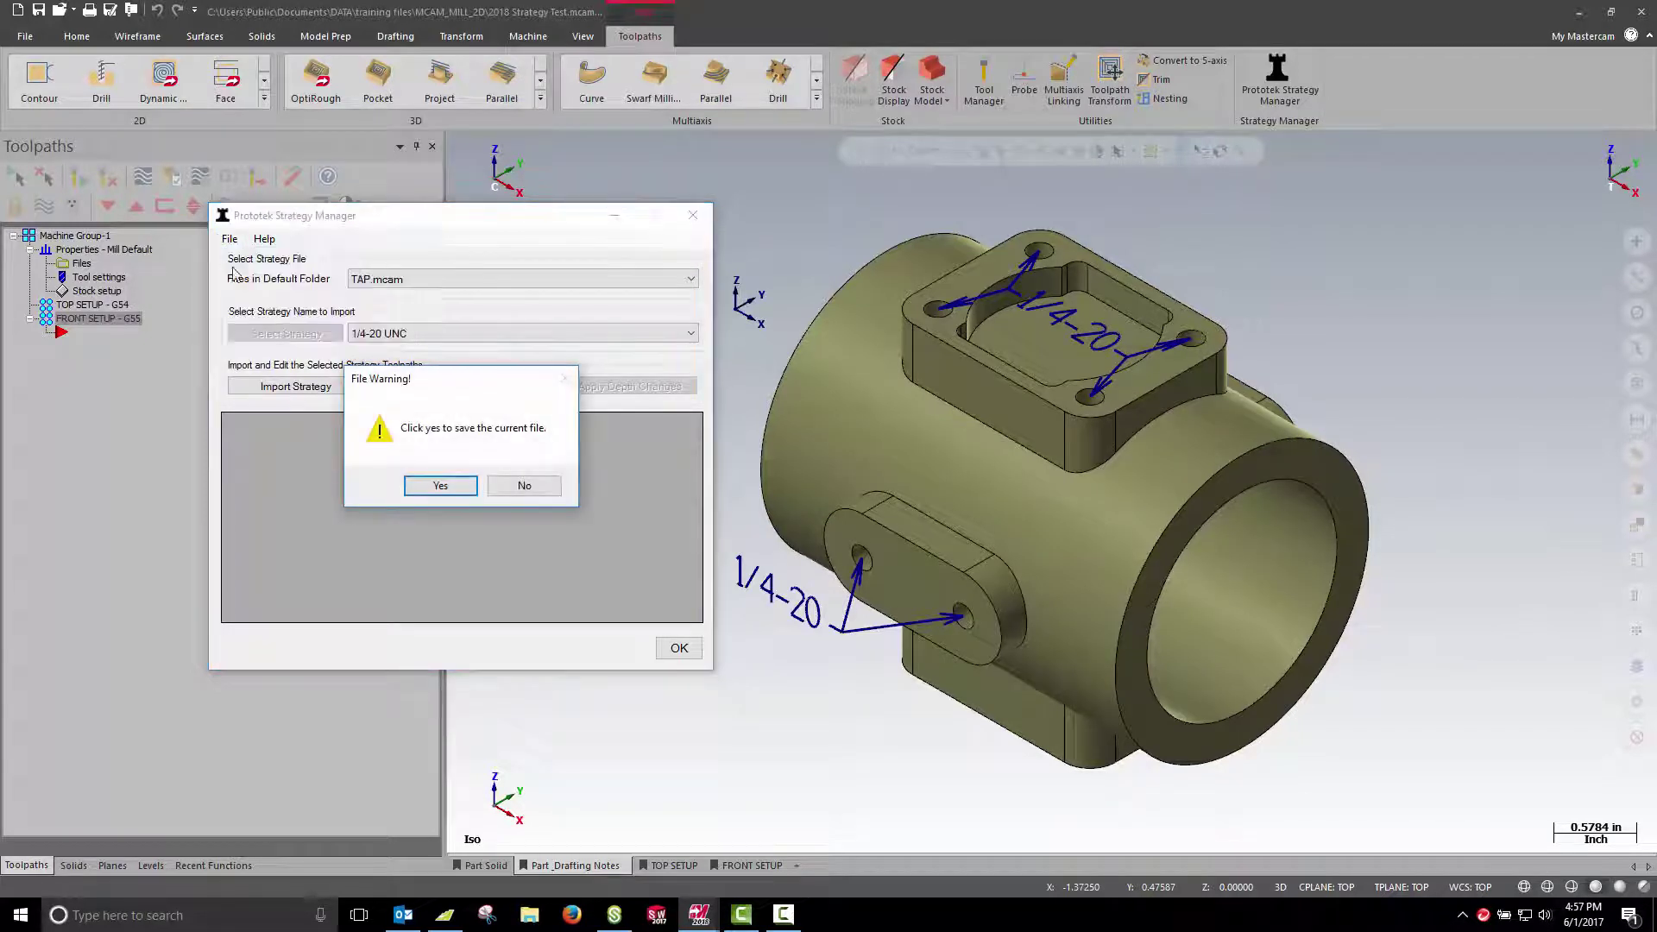
Open TAP.mcam without saving and expand its 1/4-20 UNC spot drill, peck drill and tap operations.
left_click(525, 485)
left_click(498, 485)
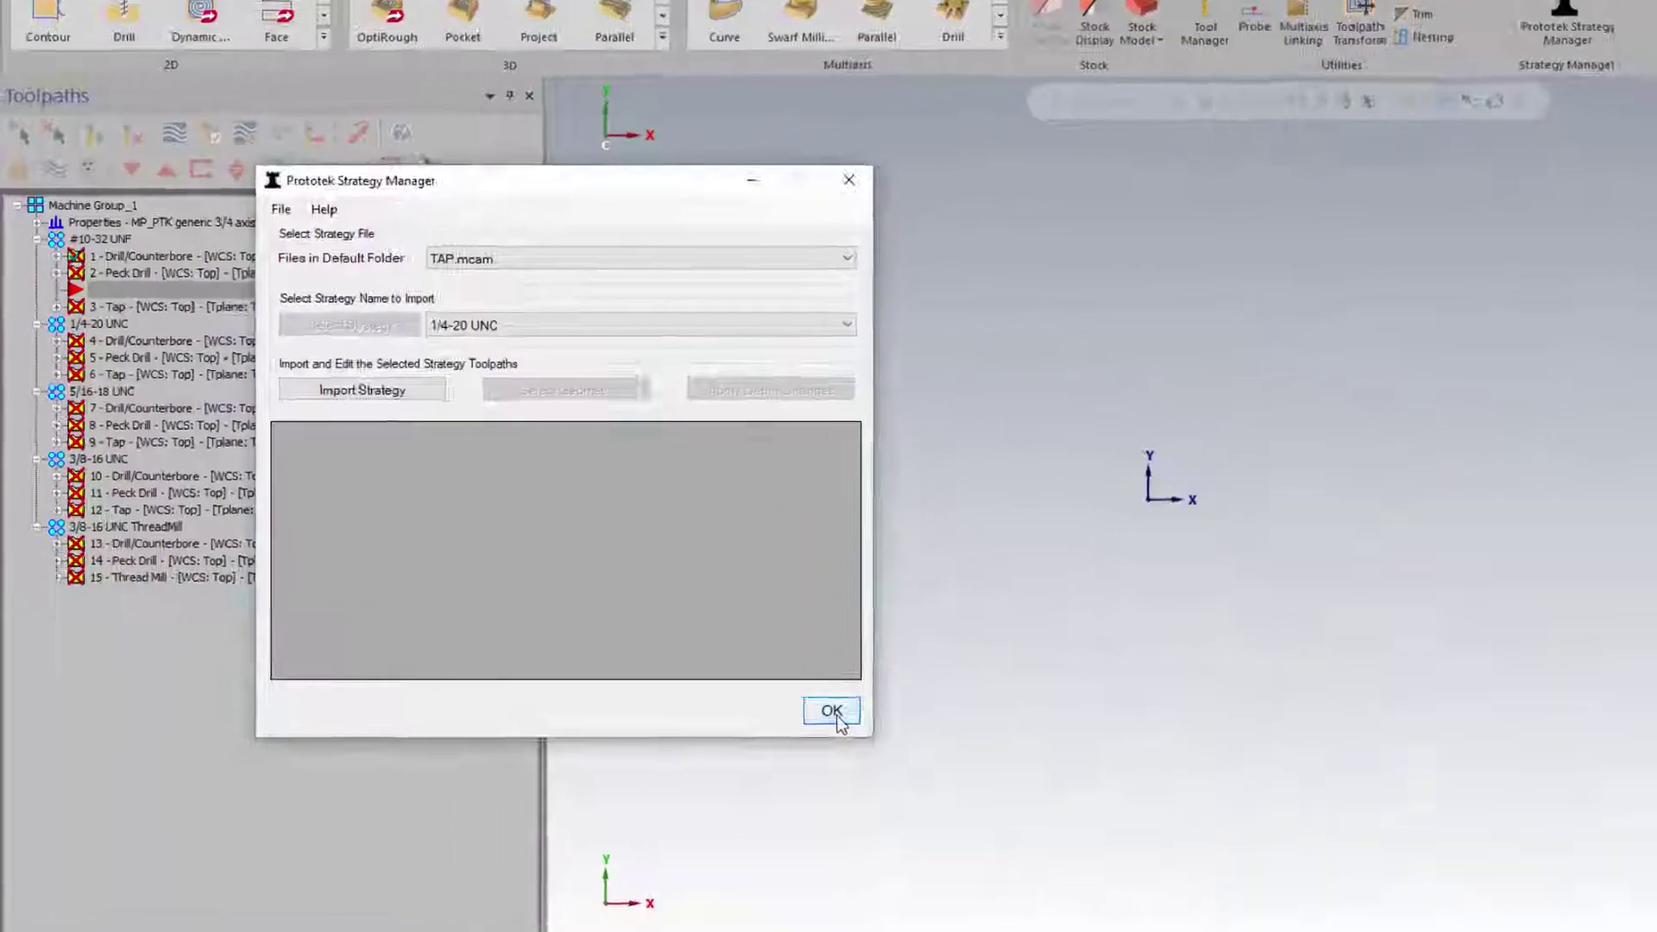
left_click(679, 648)
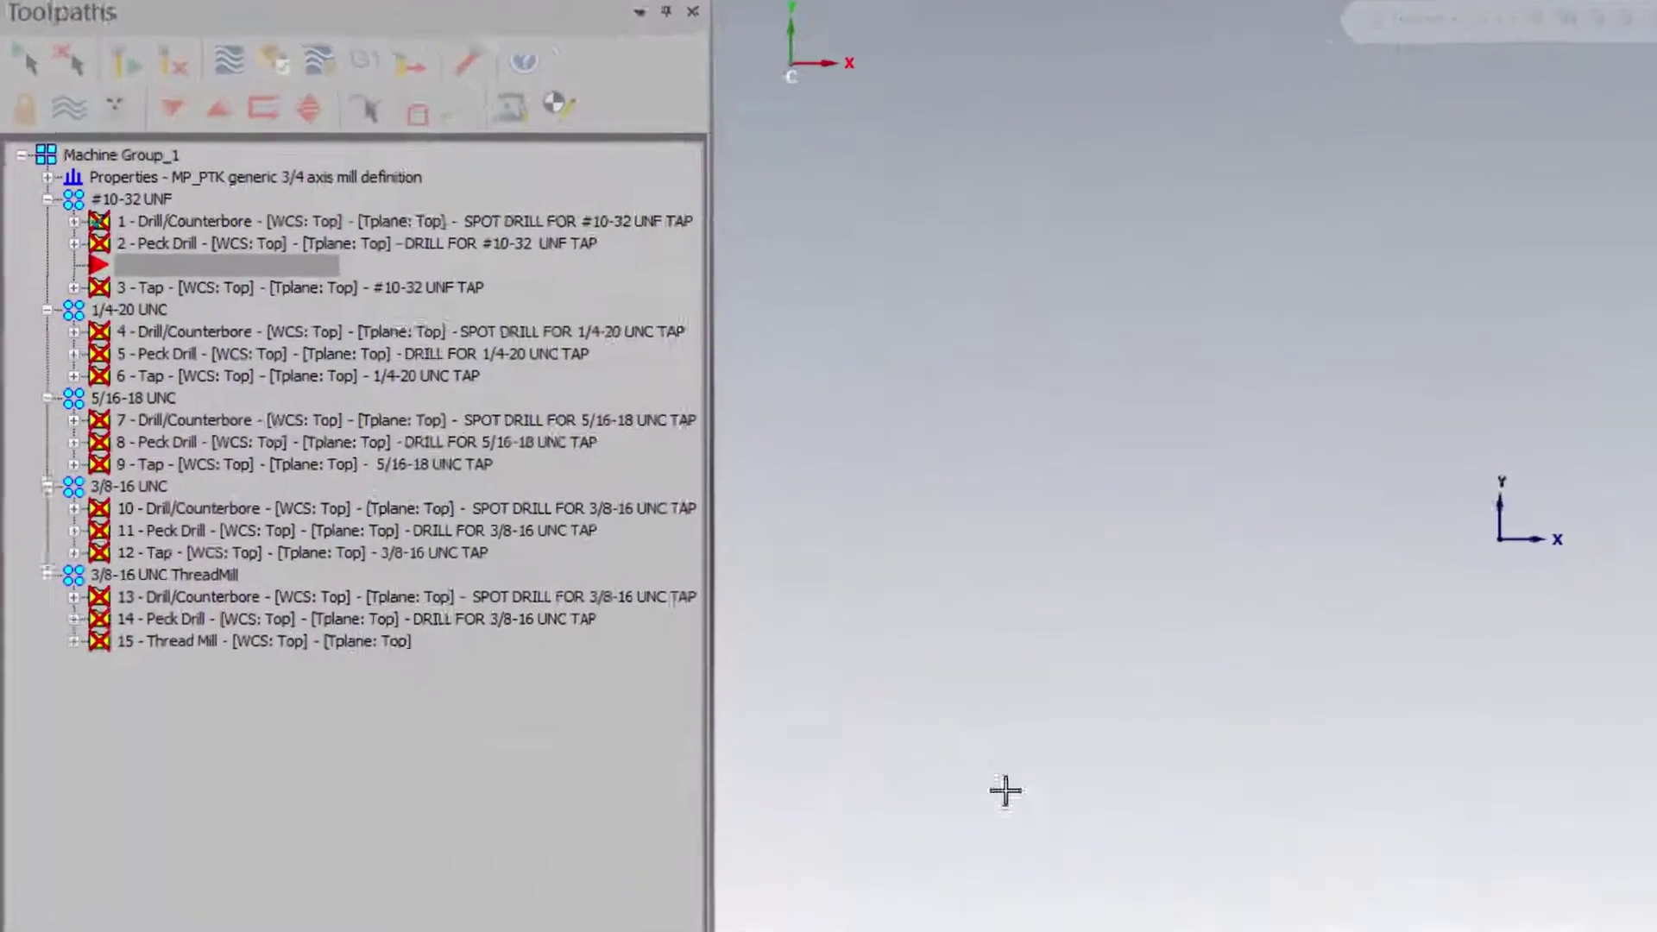
left_click(155, 303)
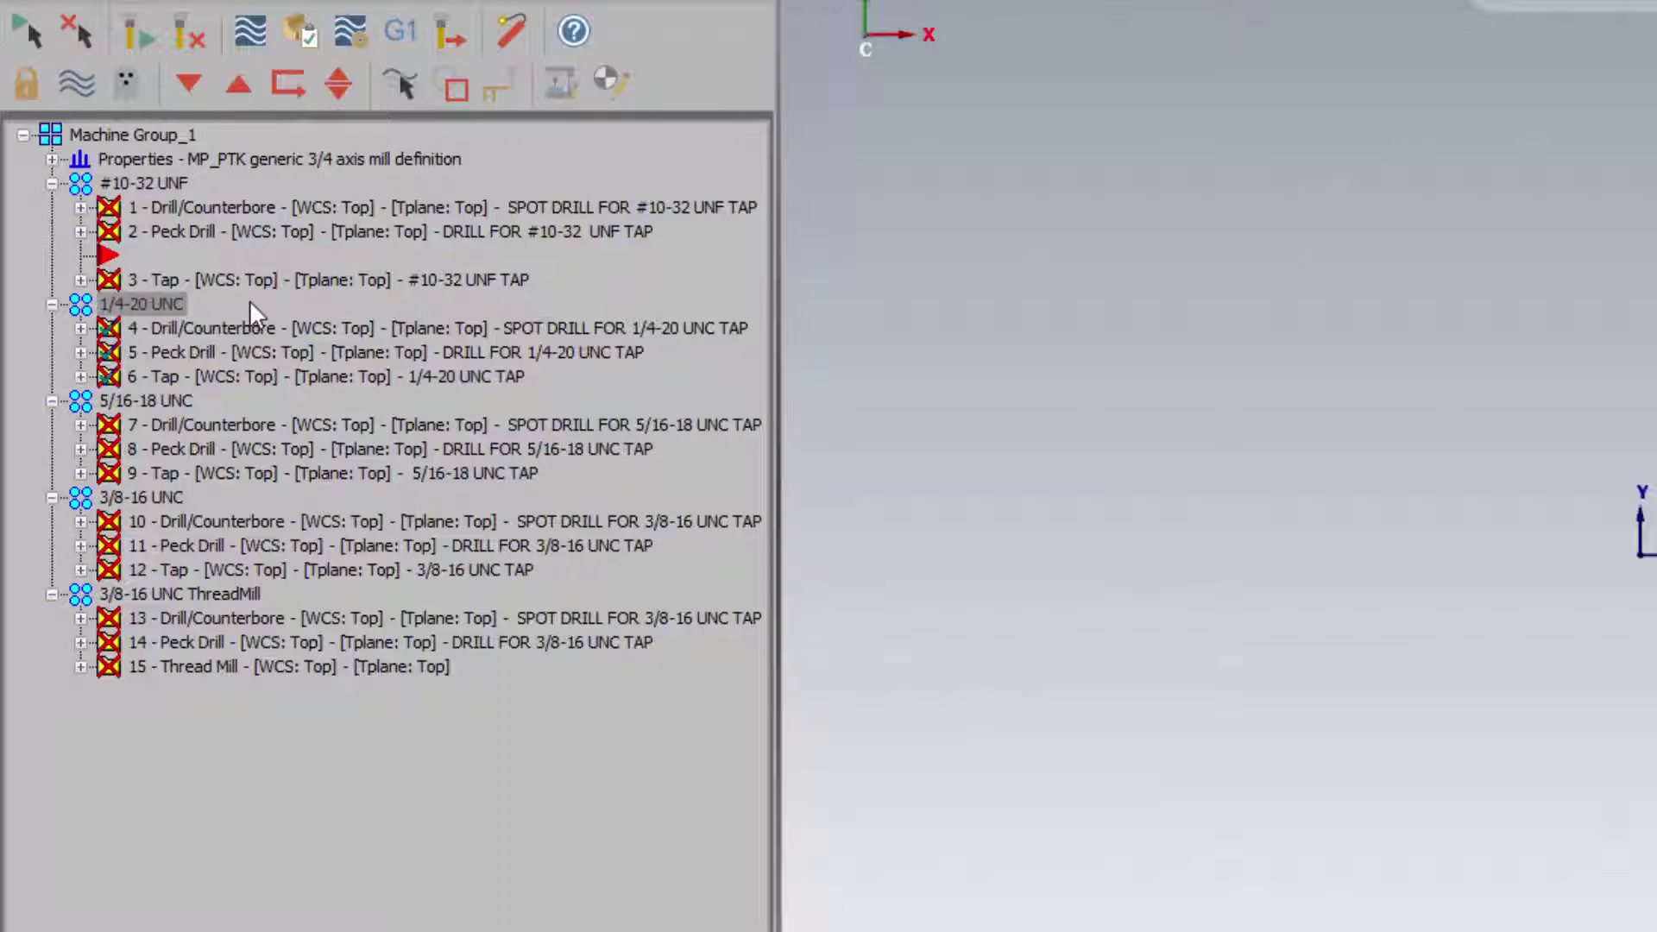
left_click(80, 328)
left_click(81, 449)
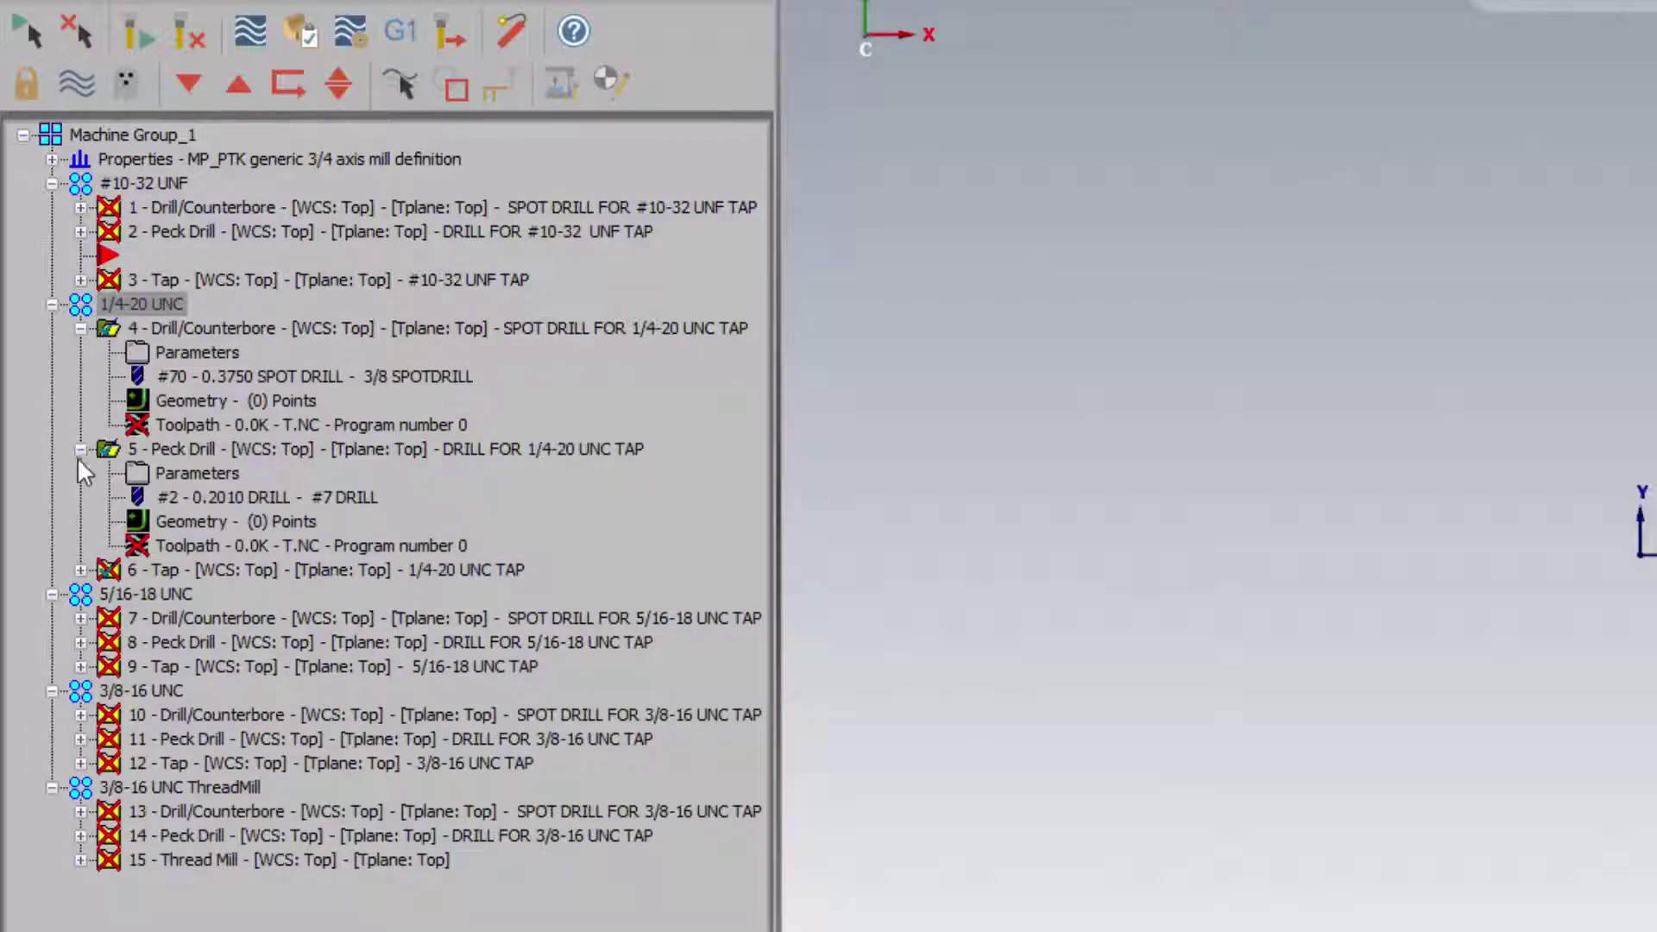
left_click(81, 570)
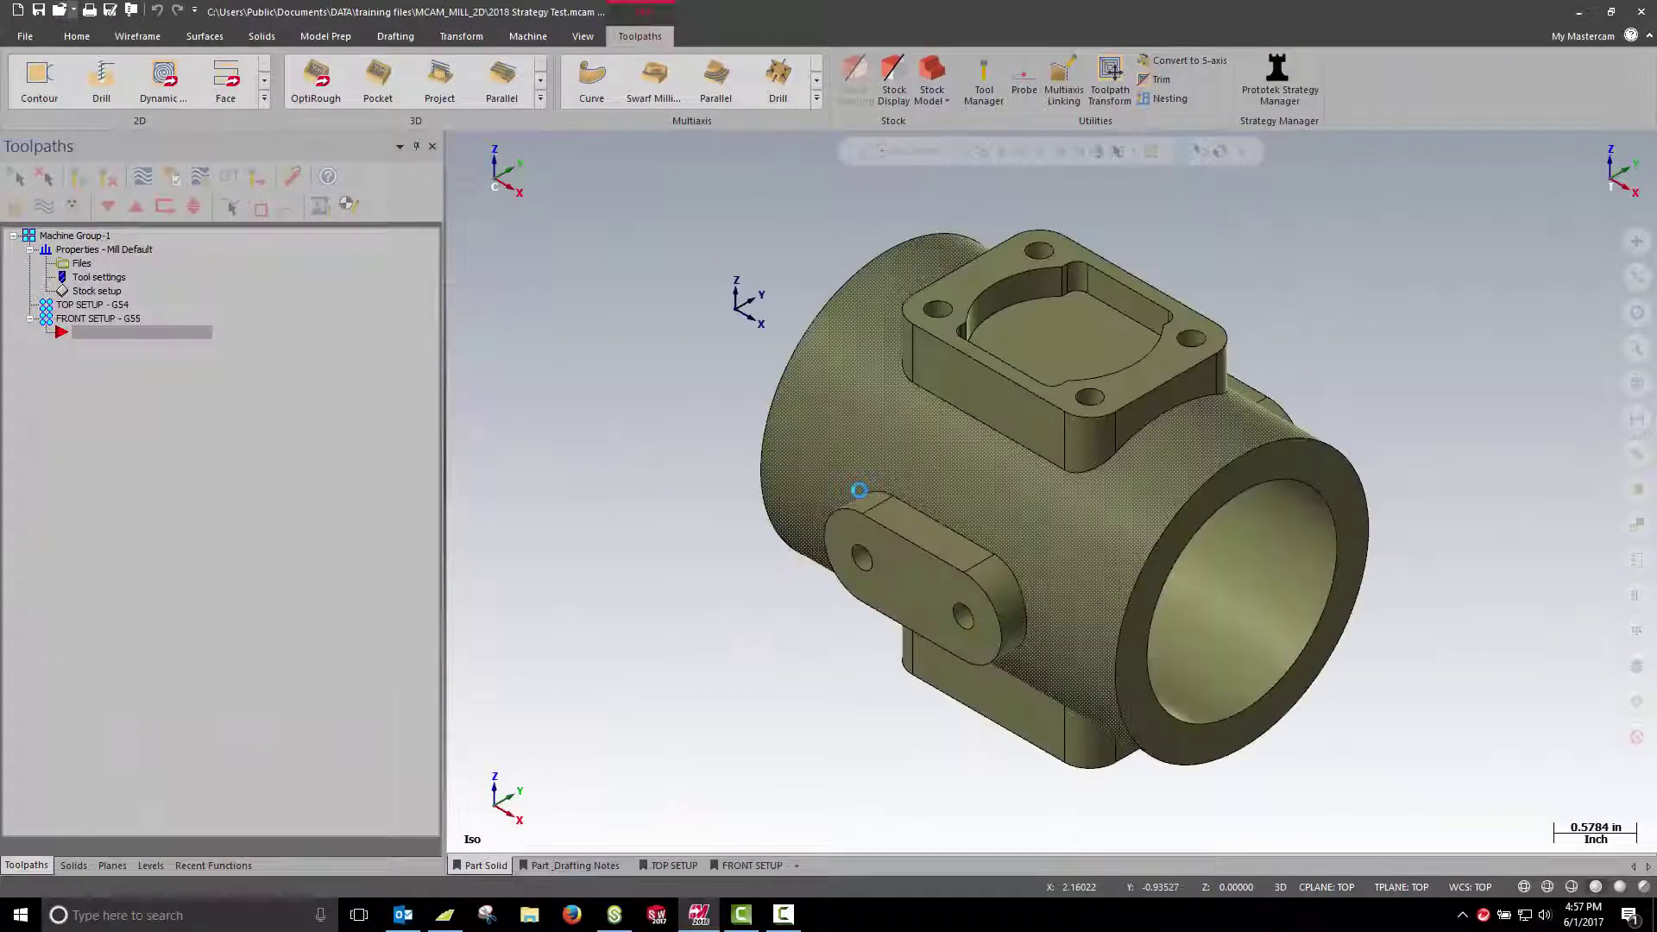
Switch from the drafting notes to the FRONT SETUP viewsheet.
left_click(568, 866)
left_click(674, 866)
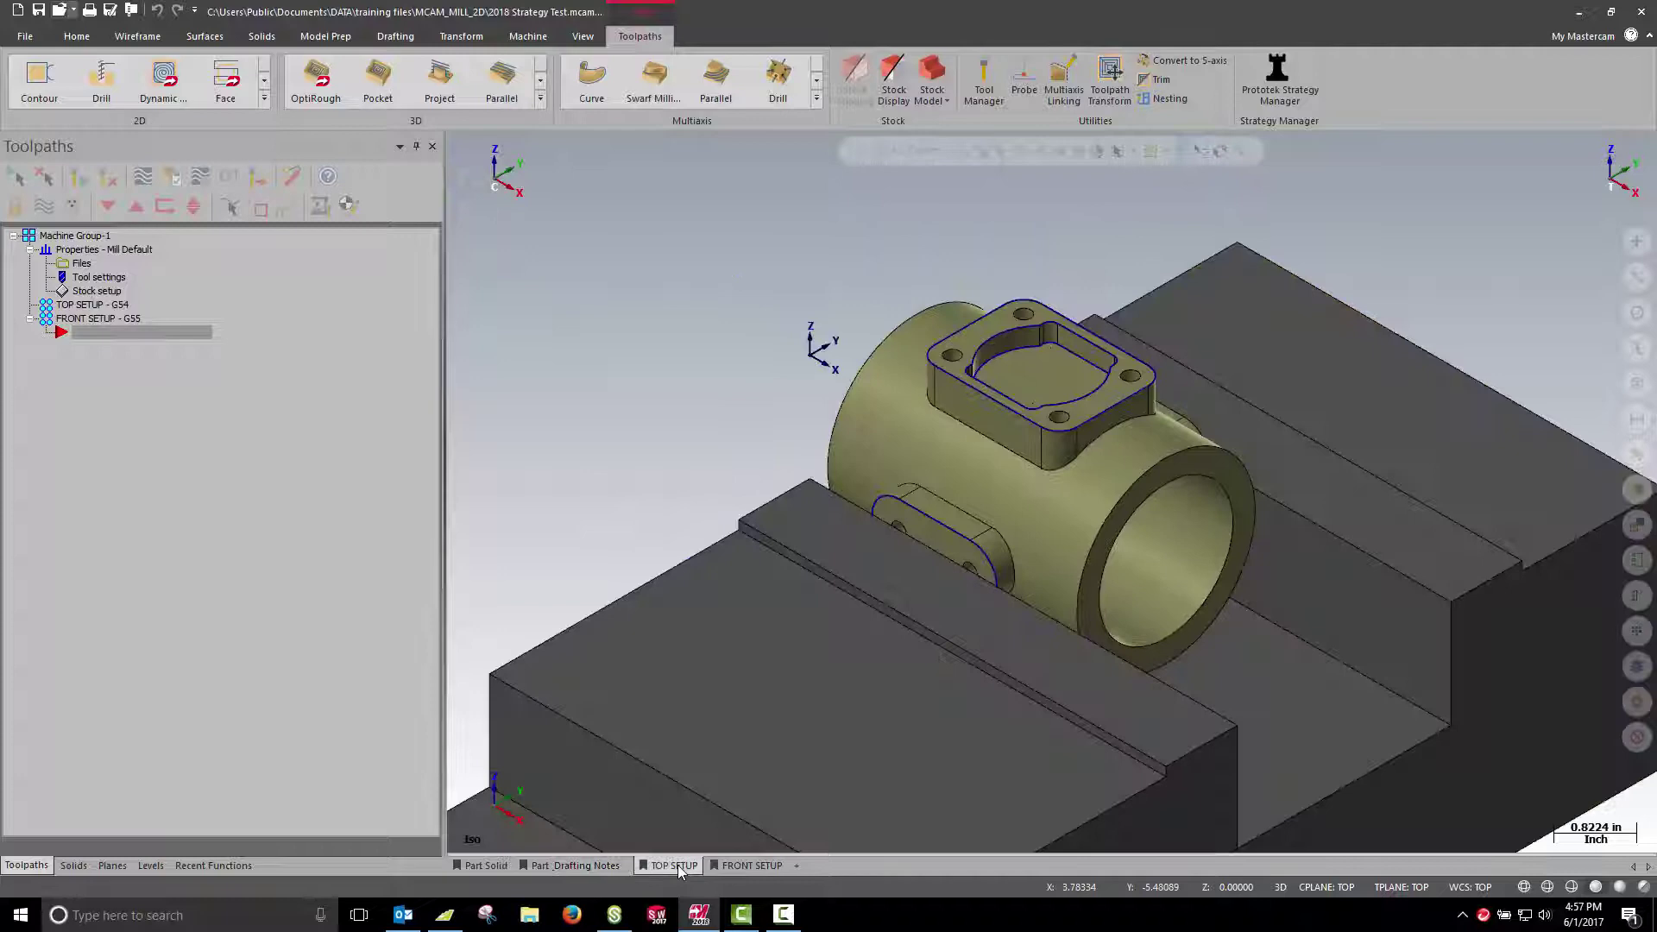
left_click(744, 866)
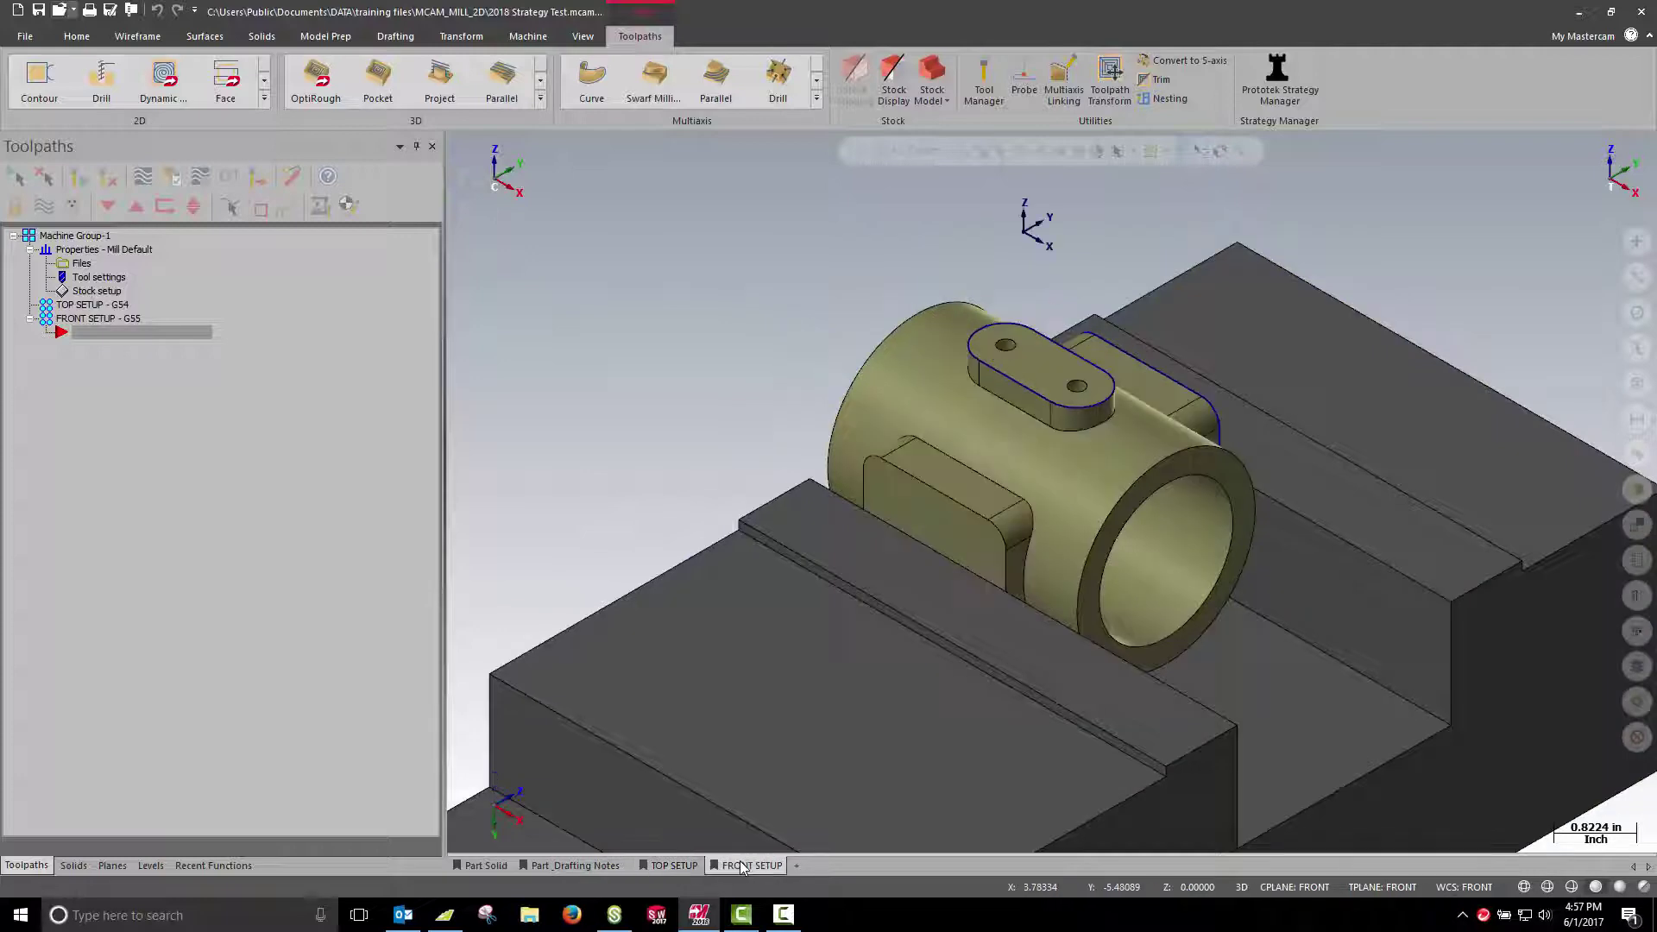
Import FACE_CHAMFER from LOW PRESSURE SLEEVE.mcam, chained to the slotted boss outline.
left_click(1280, 78)
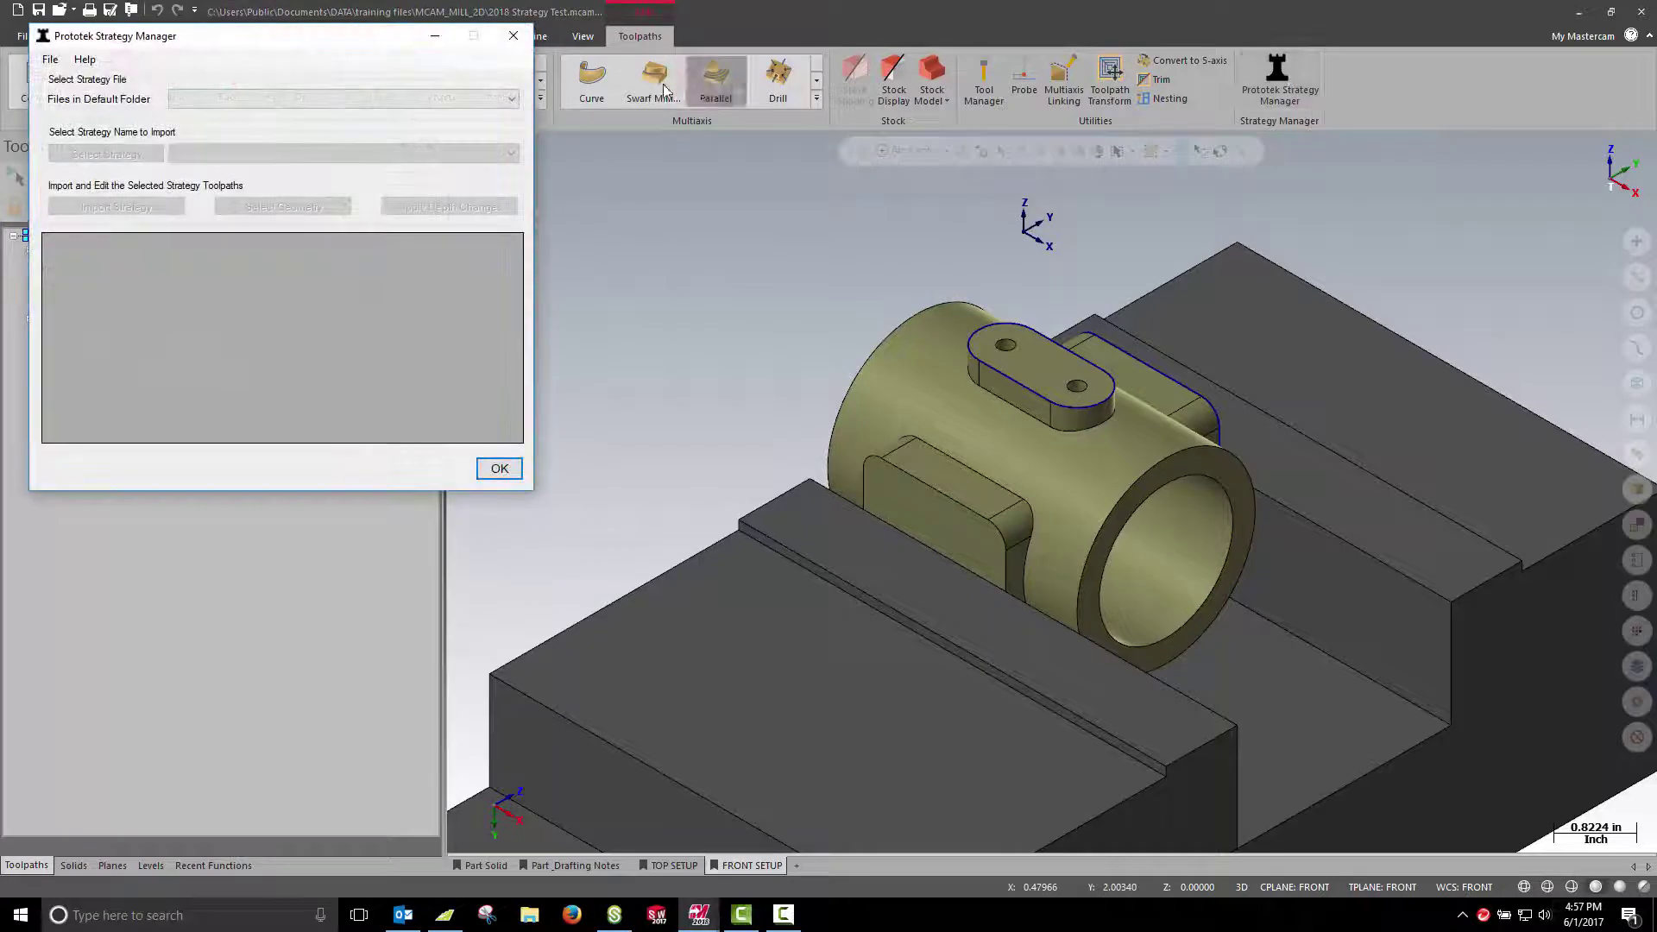
left_click_drag(326, 41, 570, 188)
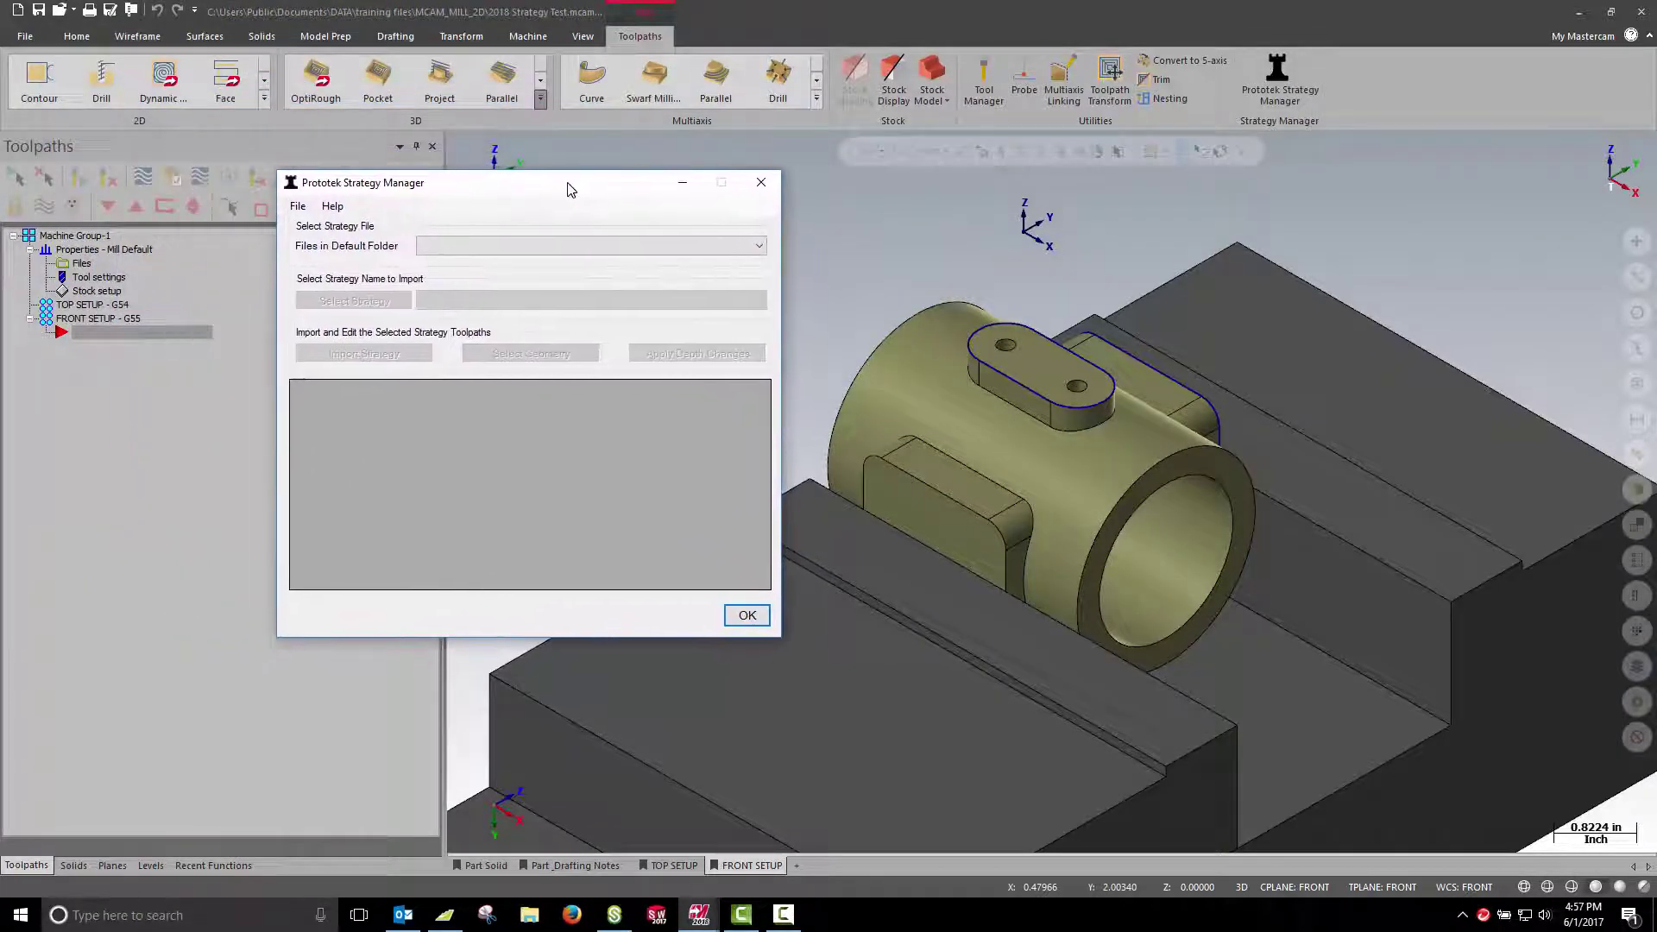
left_click(553, 248)
left_click(511, 276)
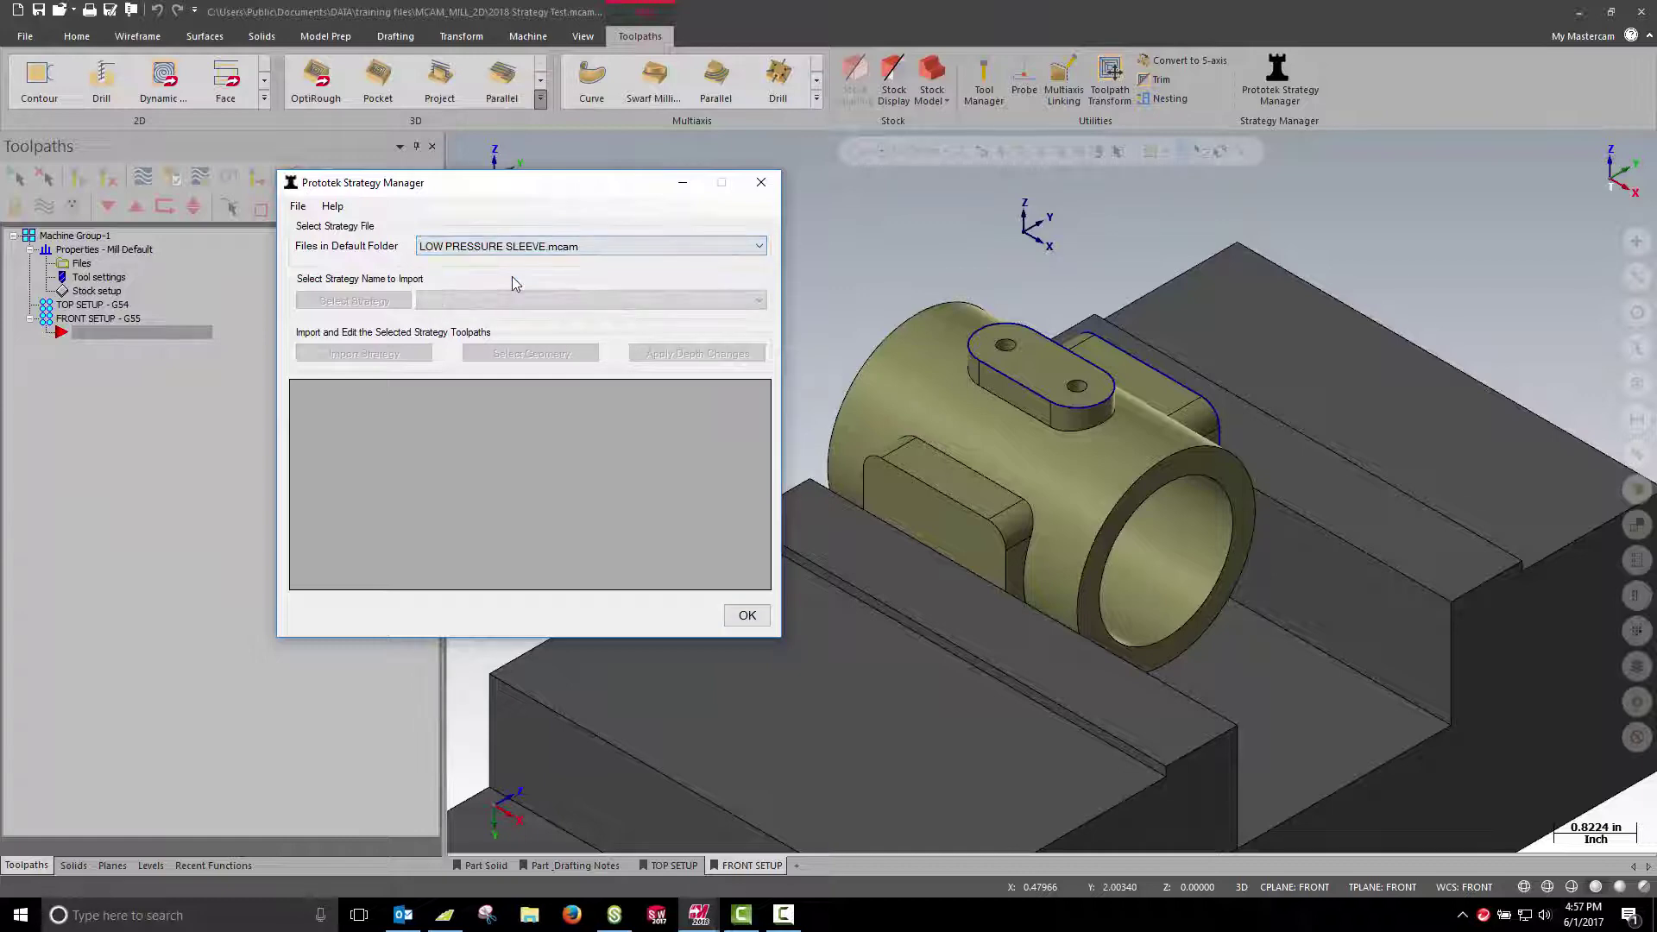
left_click(505, 303)
left_click(484, 318)
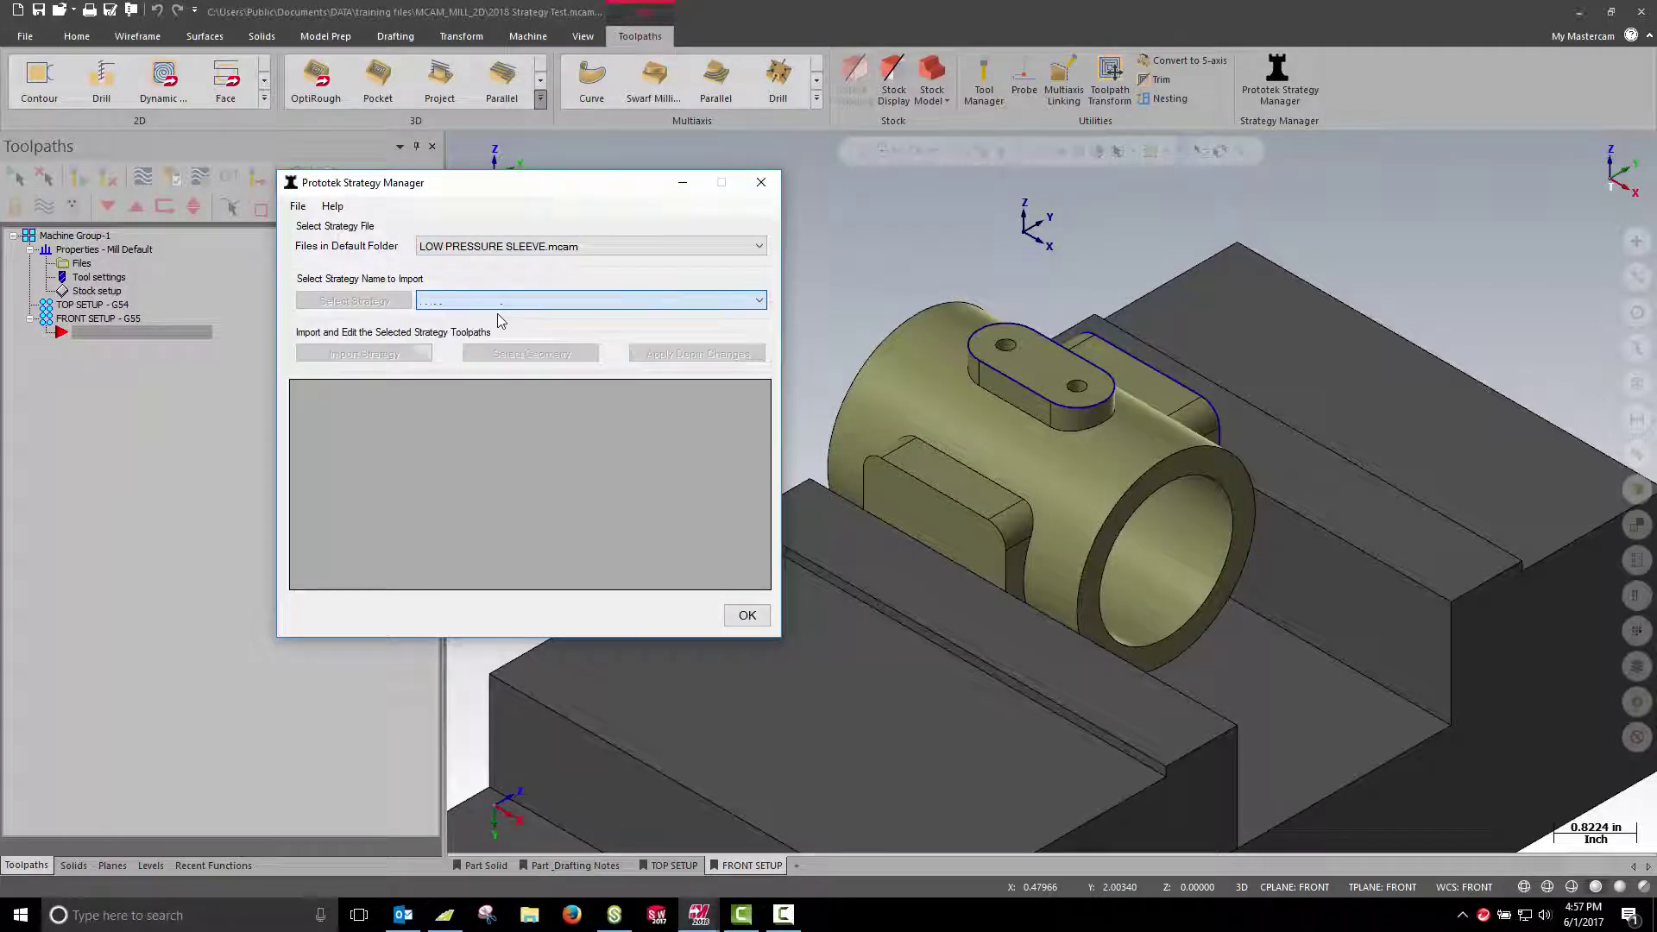
left_click(386, 354)
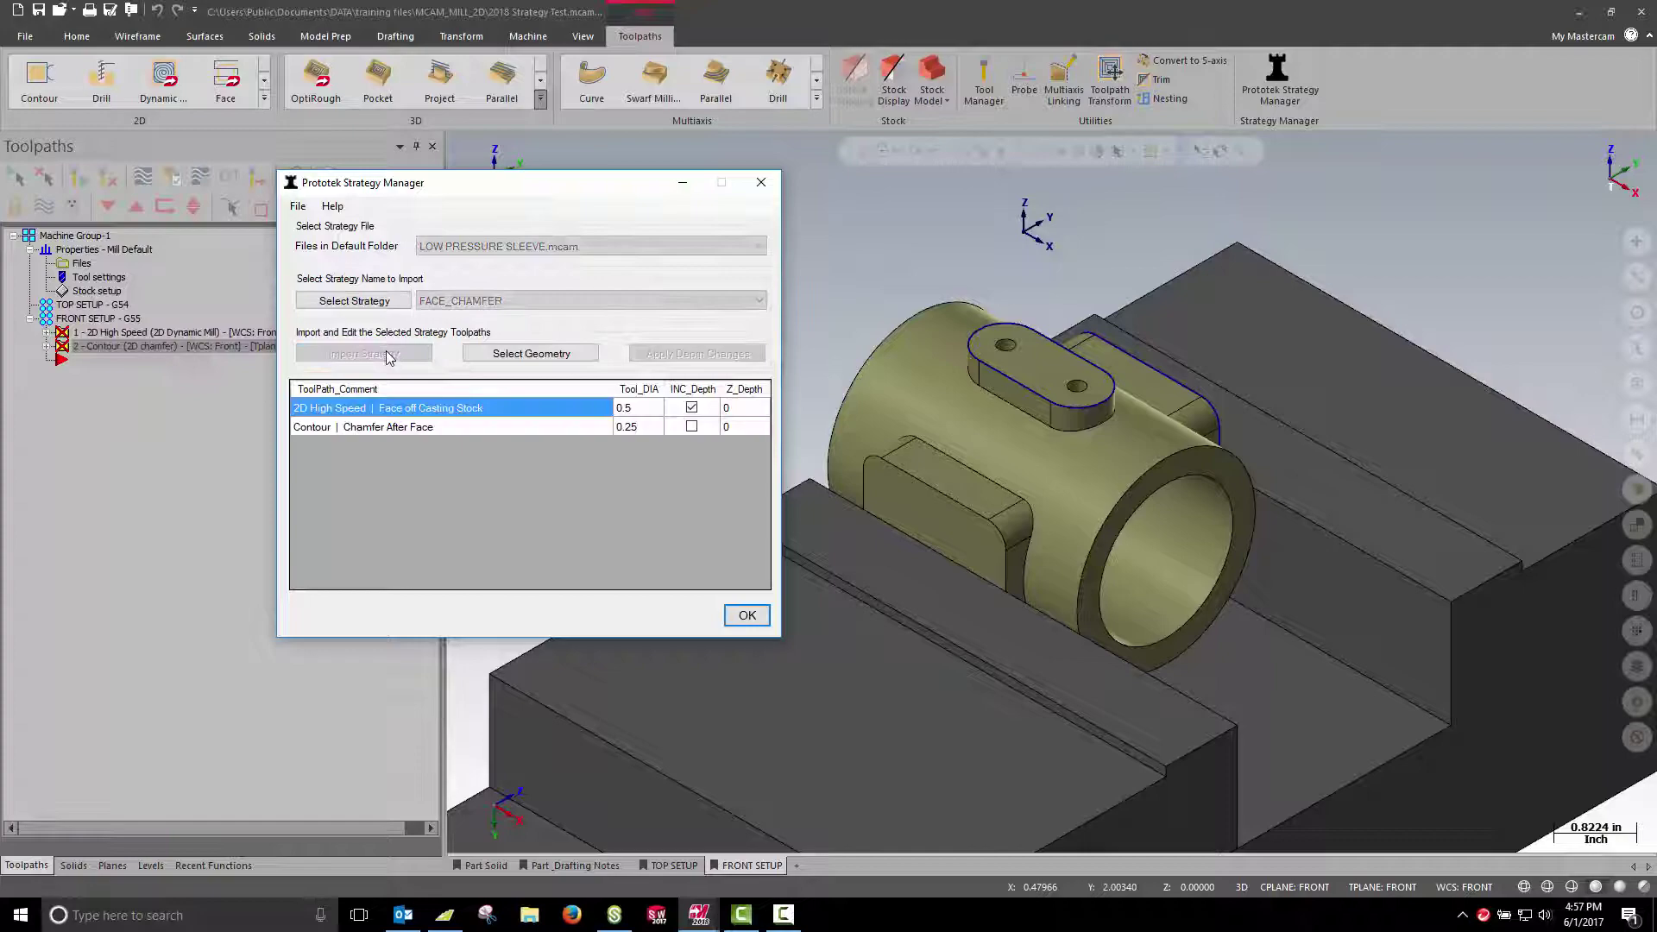
left_click(532, 354)
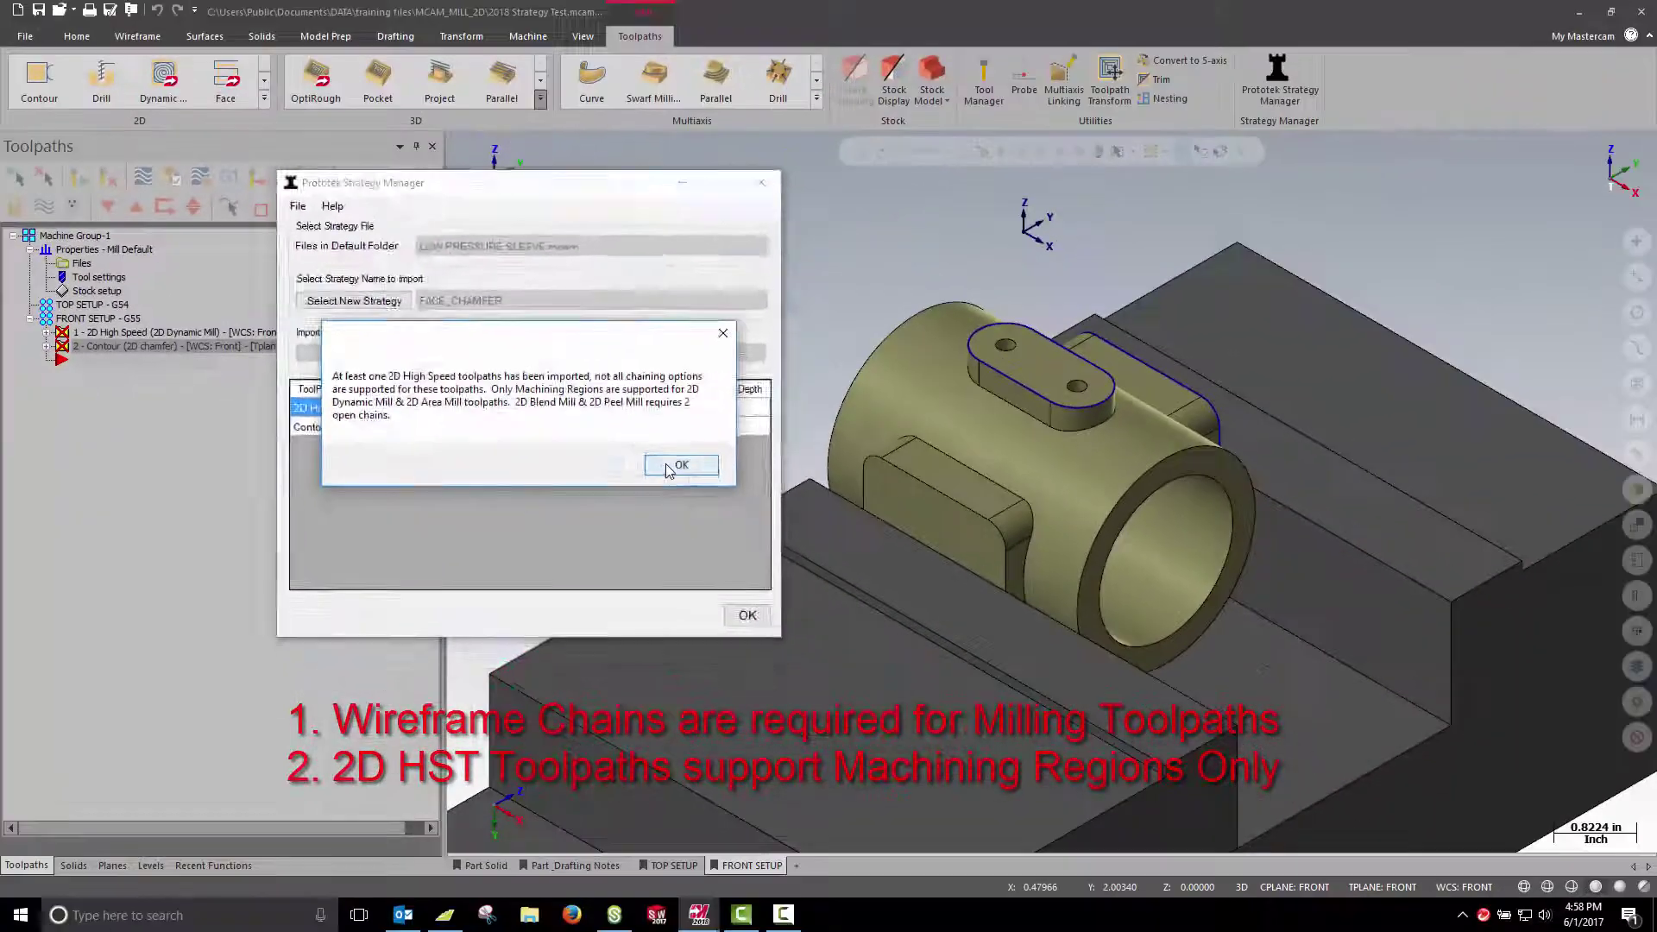
left_click(1156, 587)
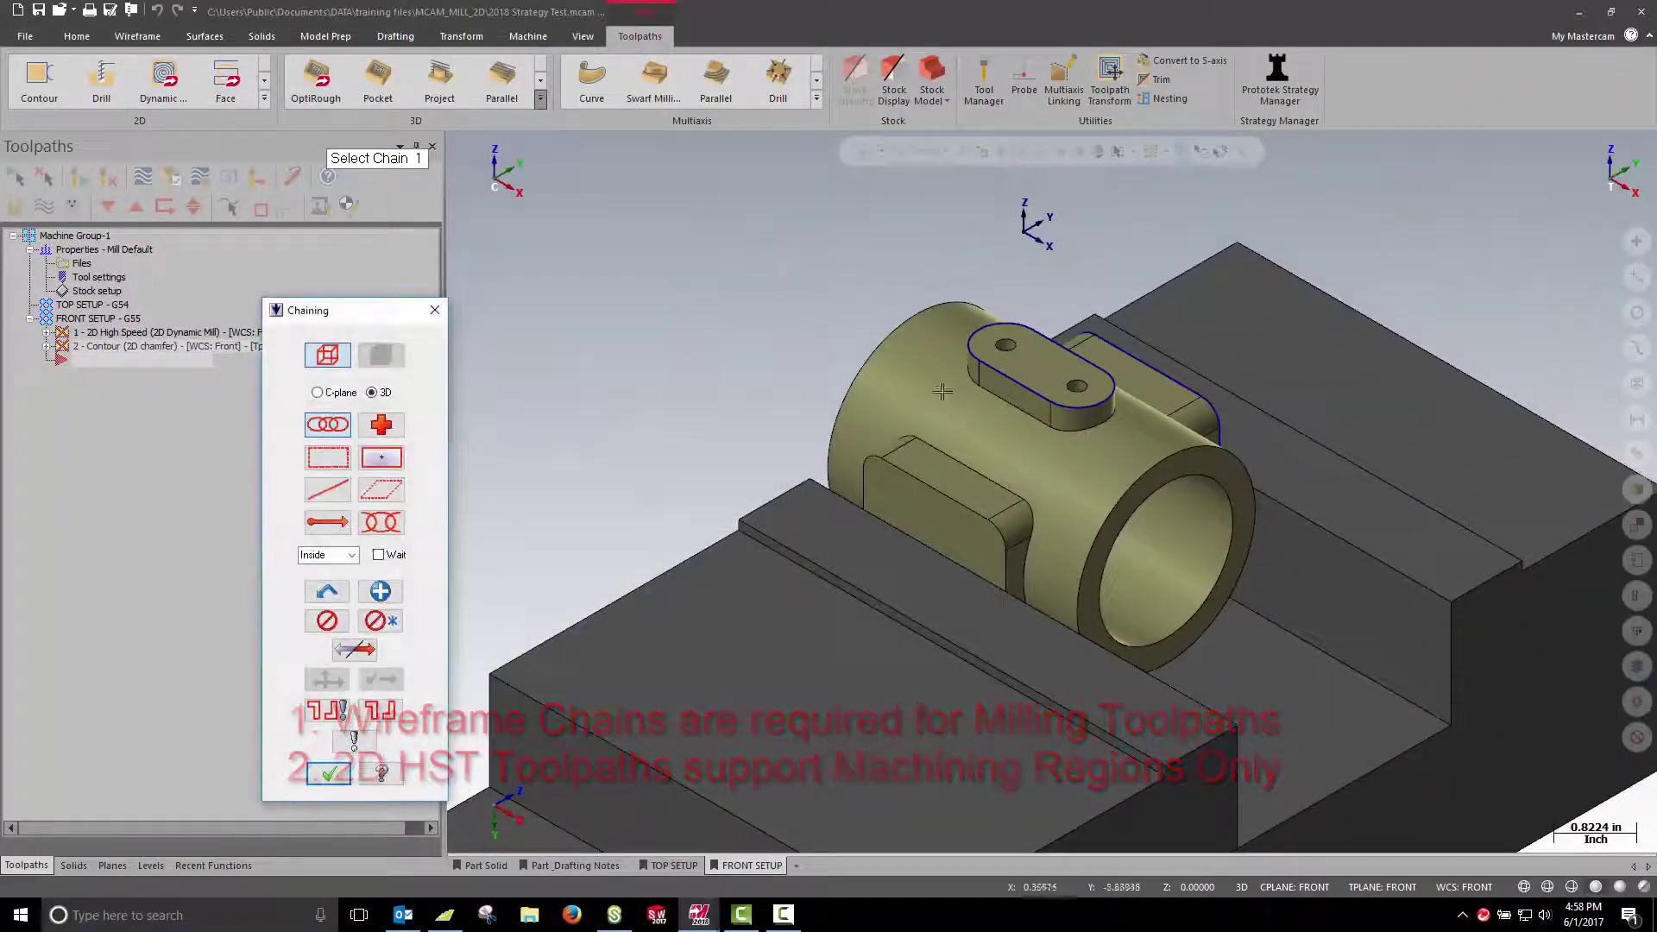
left_click(1023, 390)
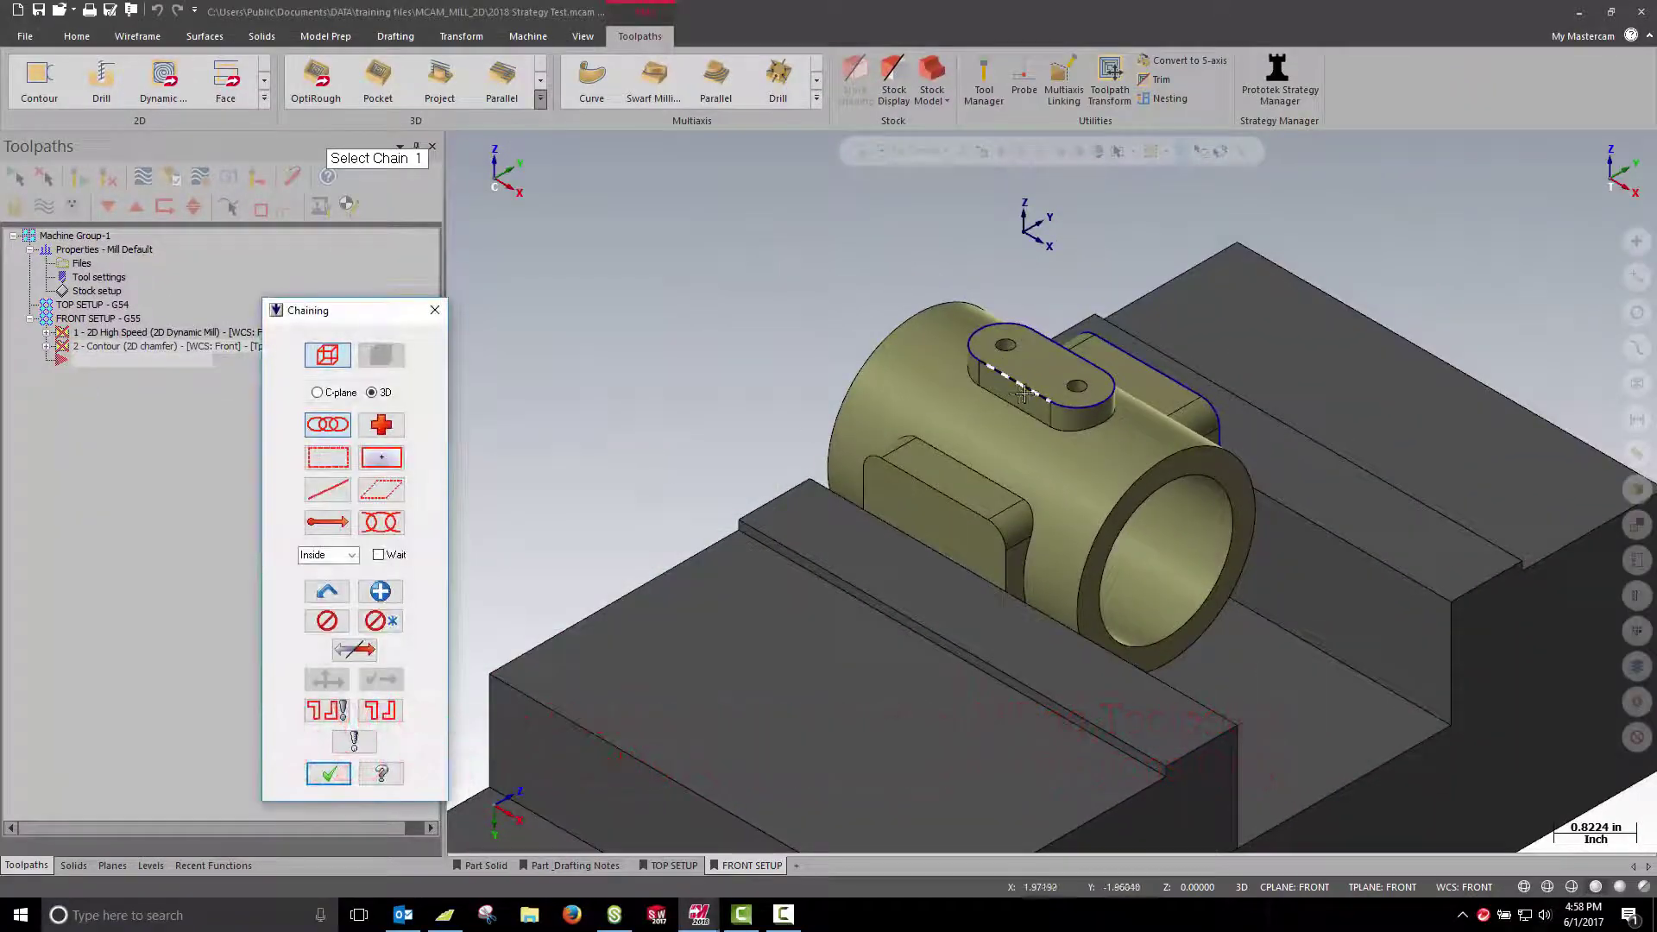
left_click(328, 773)
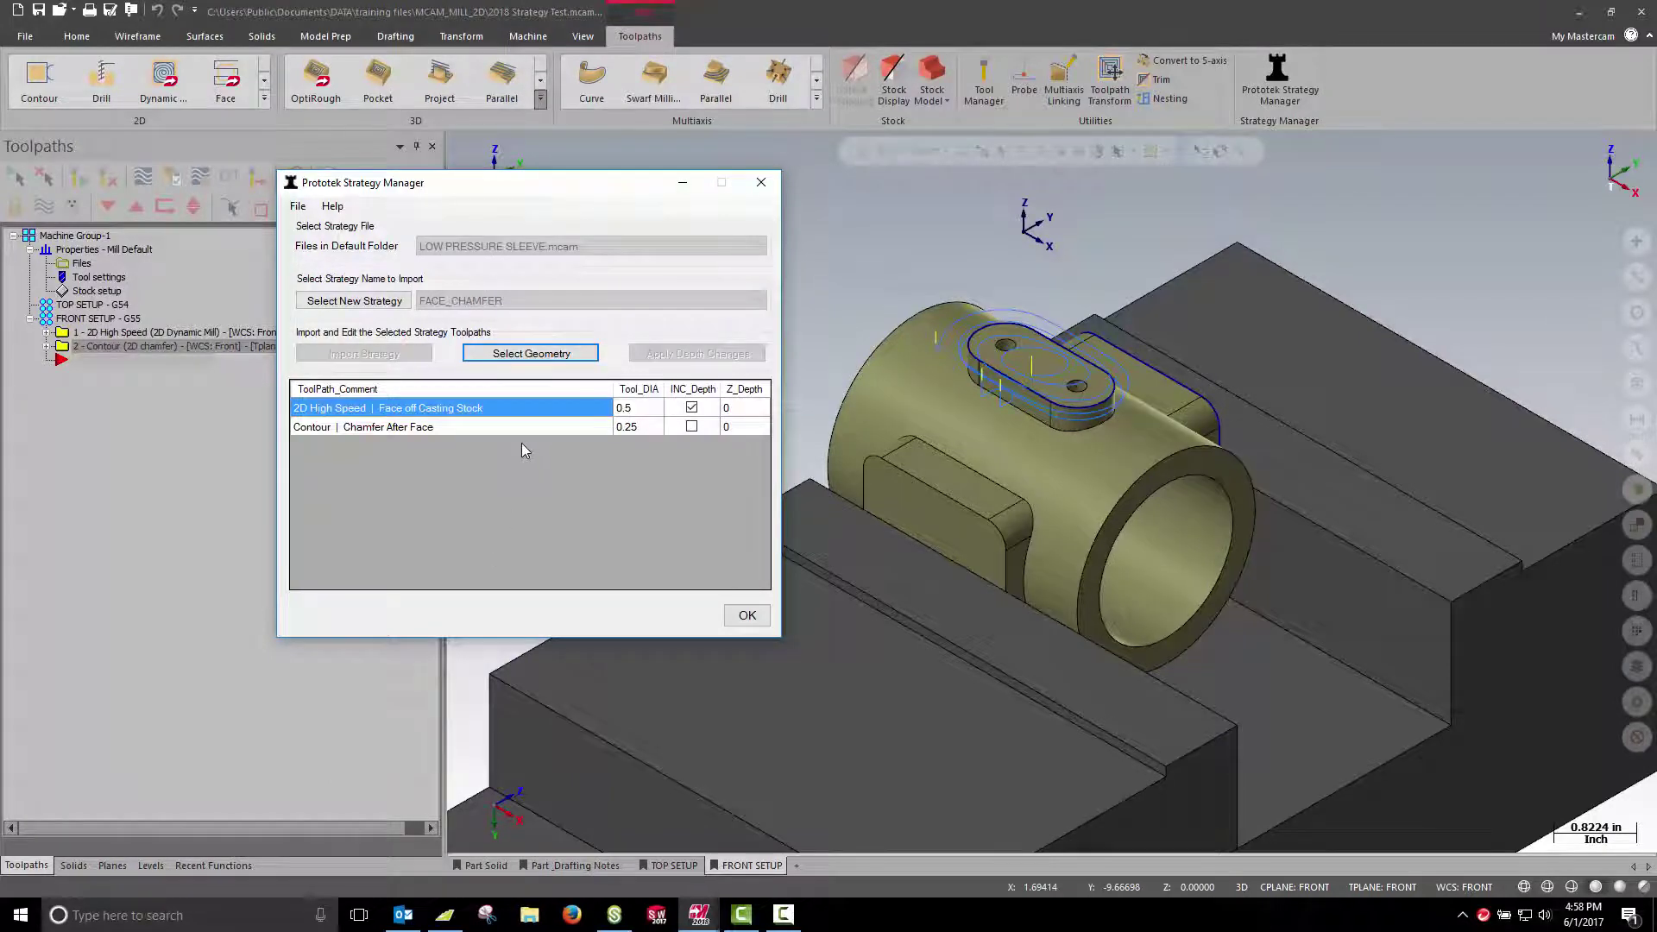
Import the TAP 1/4-20 strategy's three drilling toolpaths into the front setup.
left_click(335, 300)
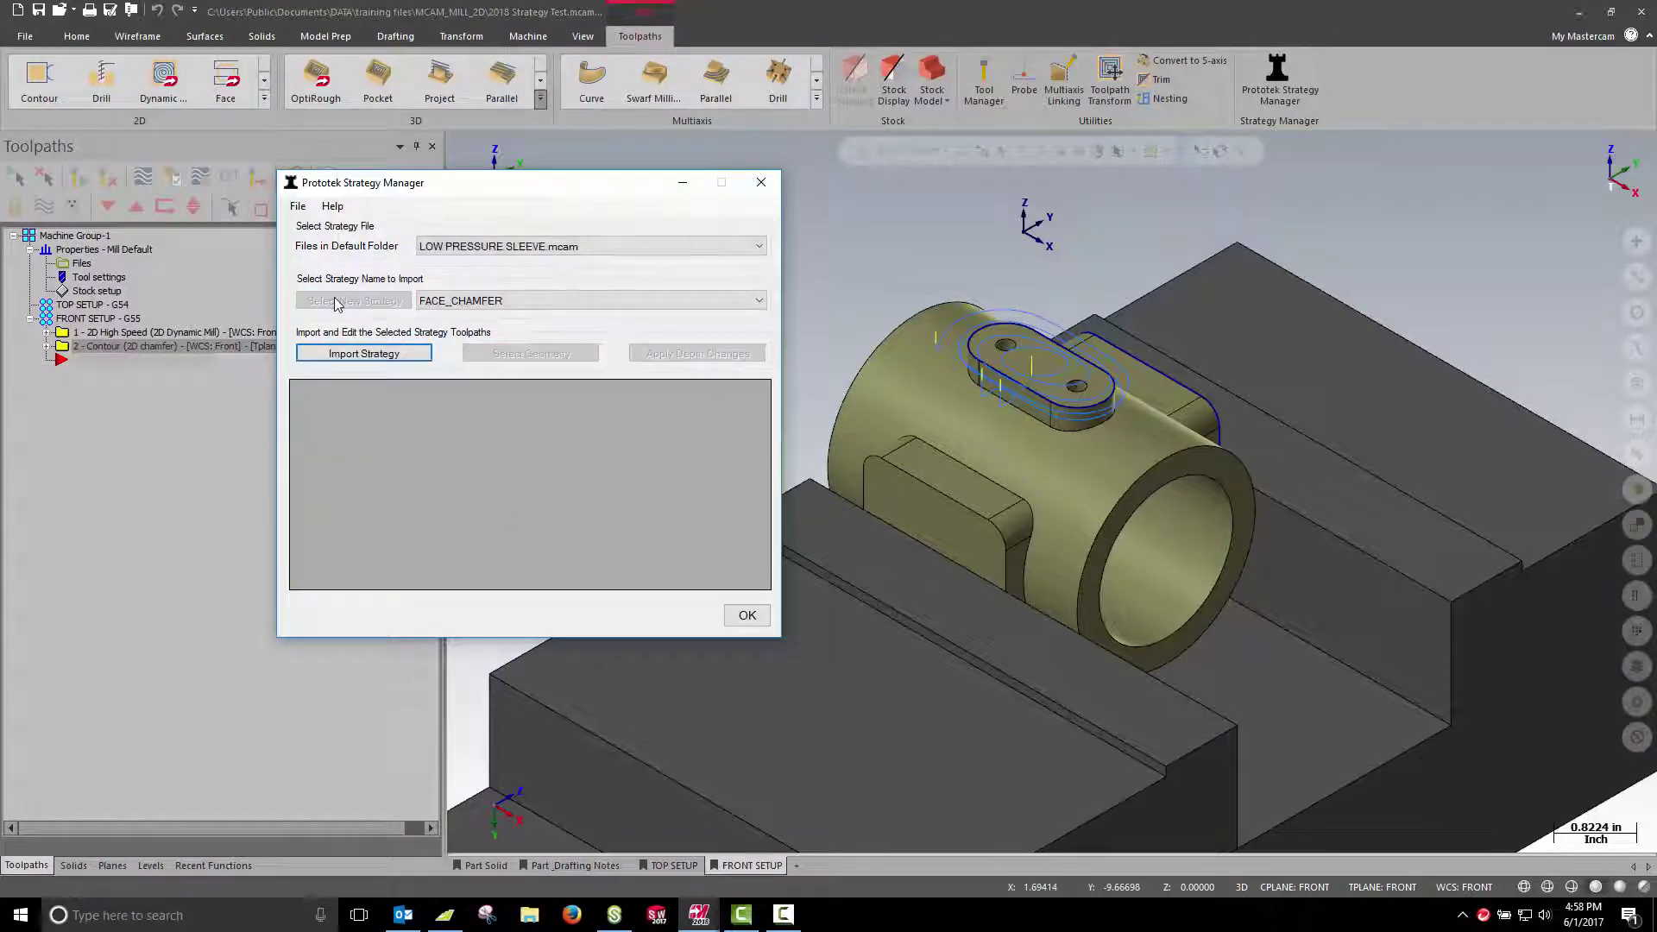
left_click(445, 307)
left_click(449, 347)
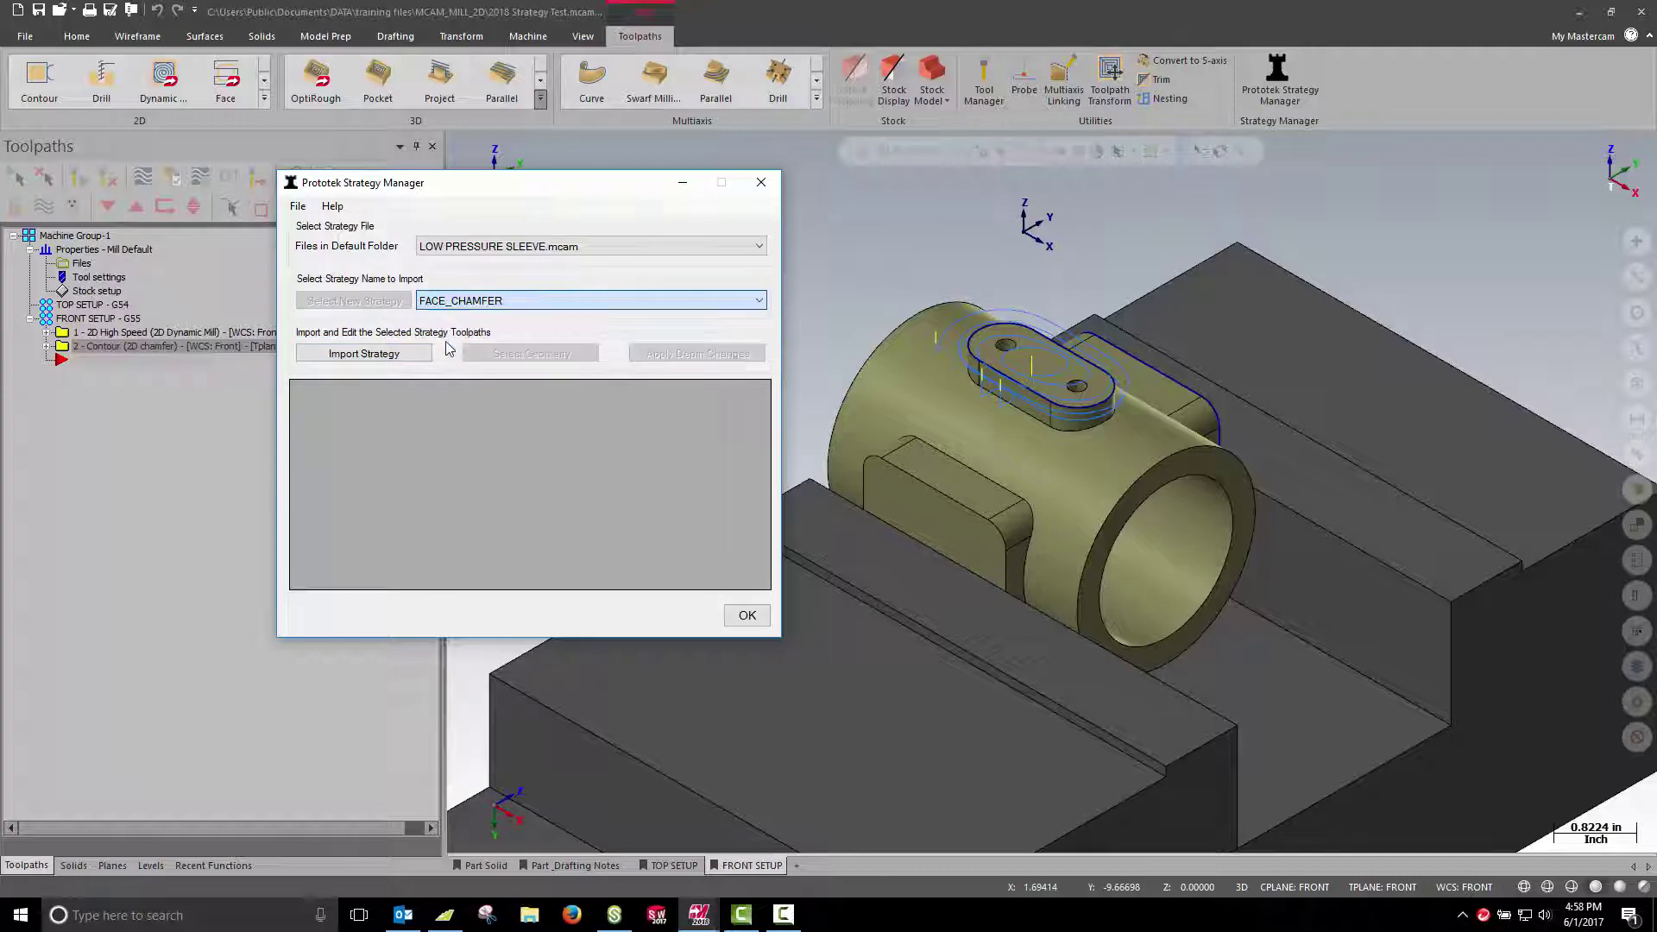
left_click(138, 318)
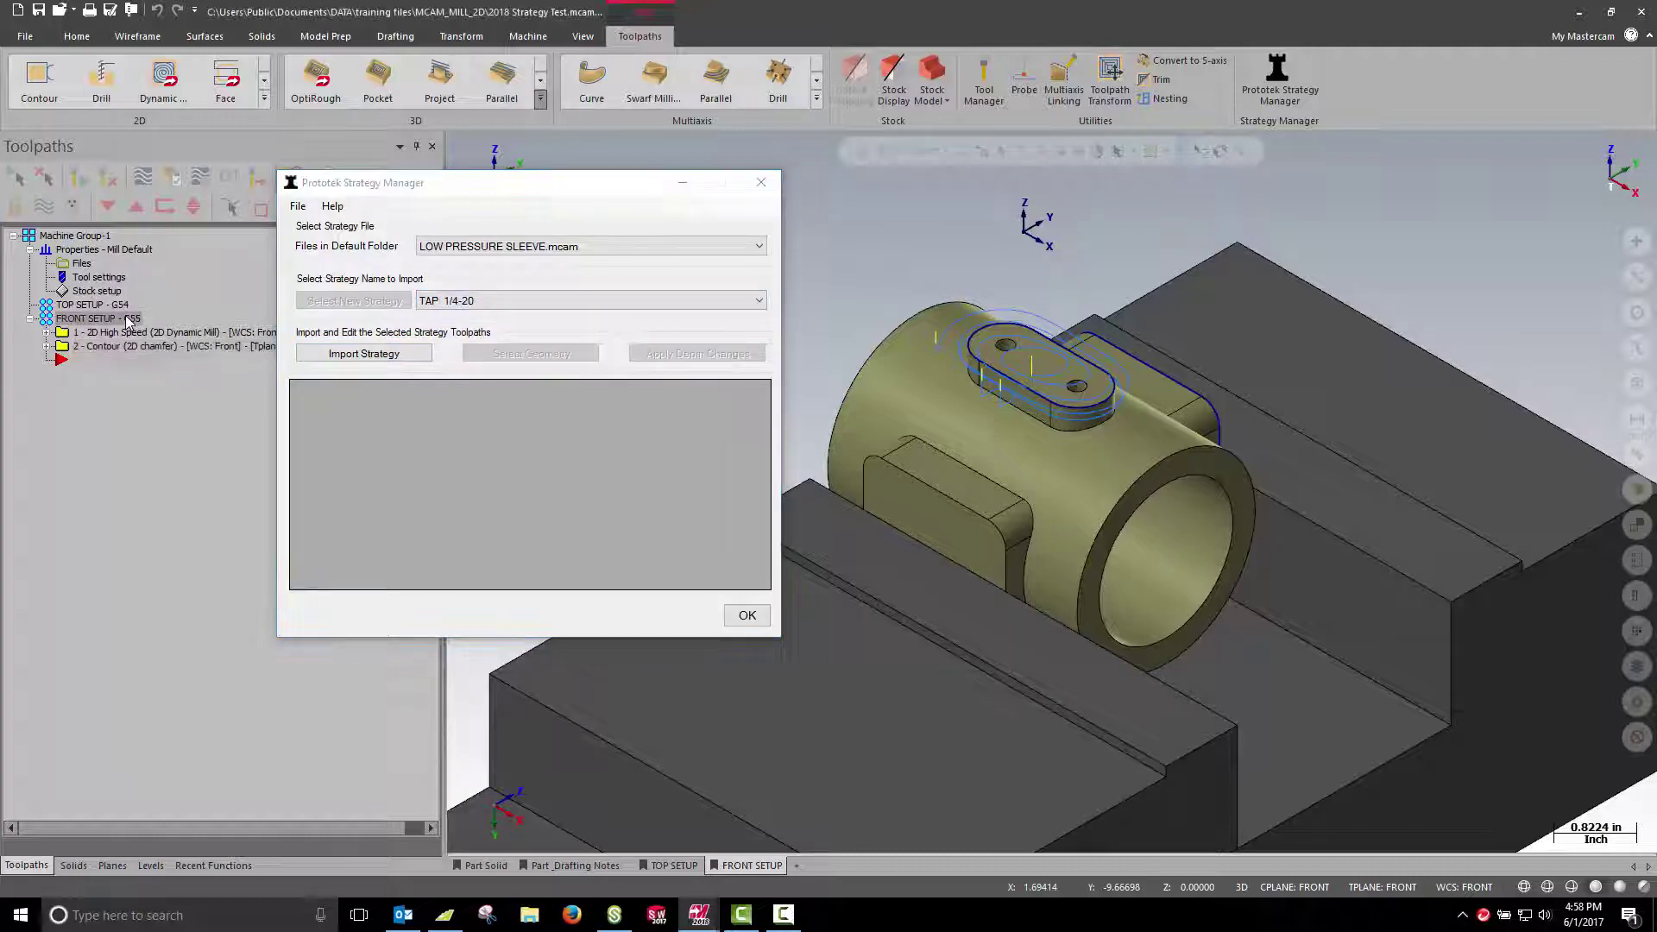
left_click(42, 210)
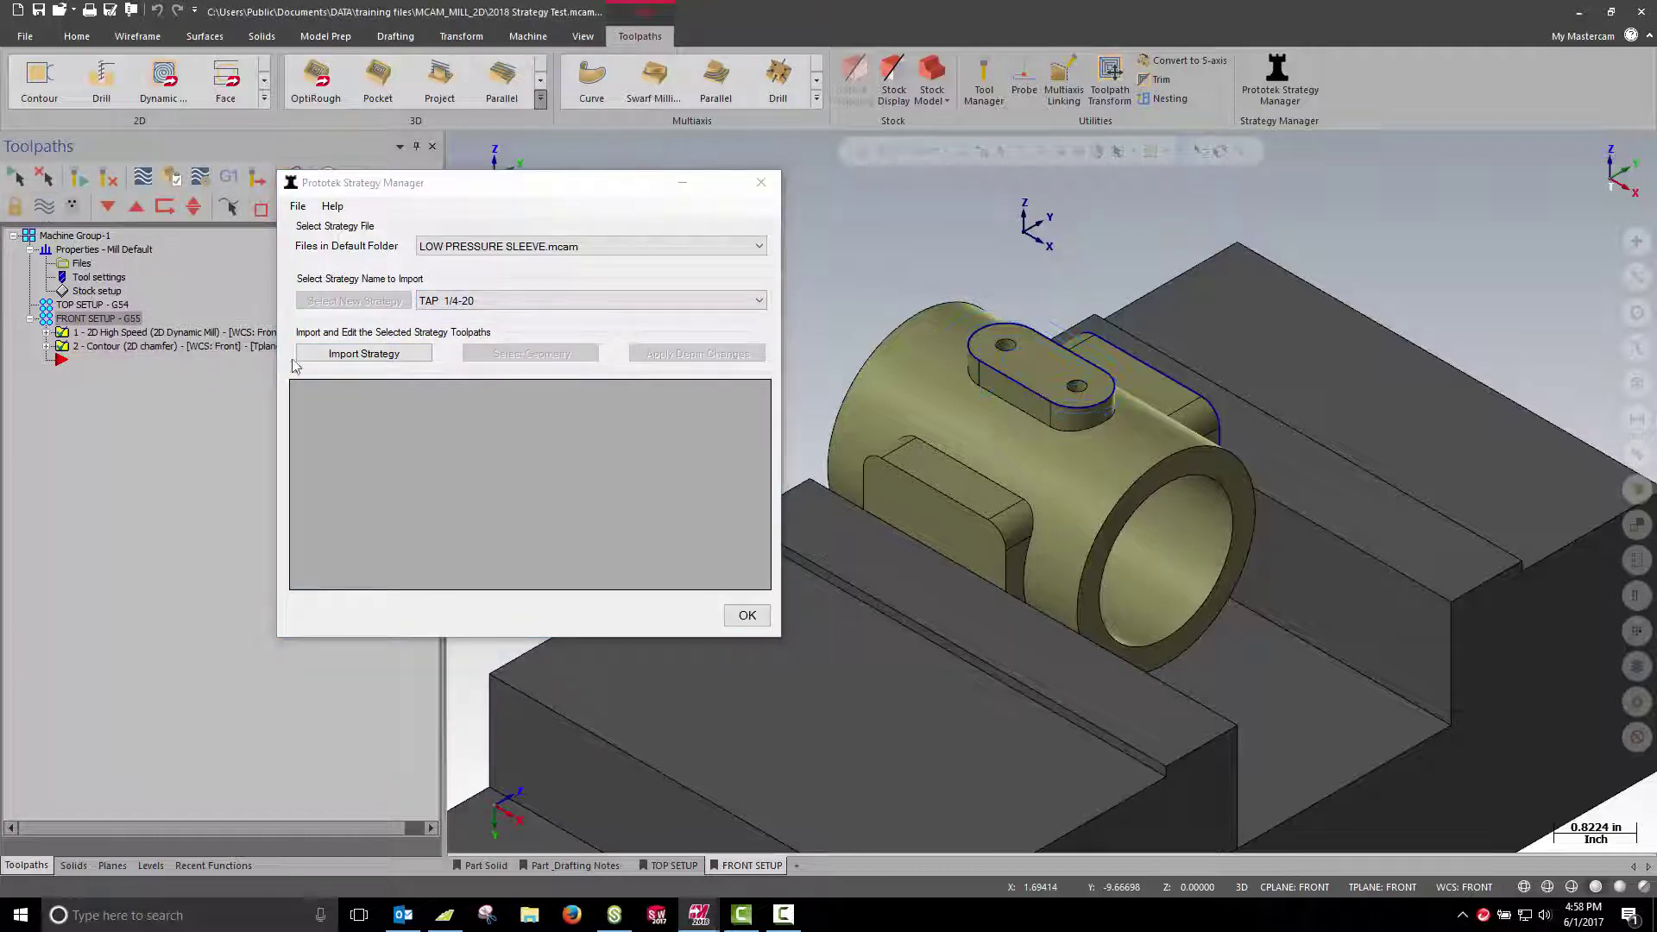
left_click(341, 360)
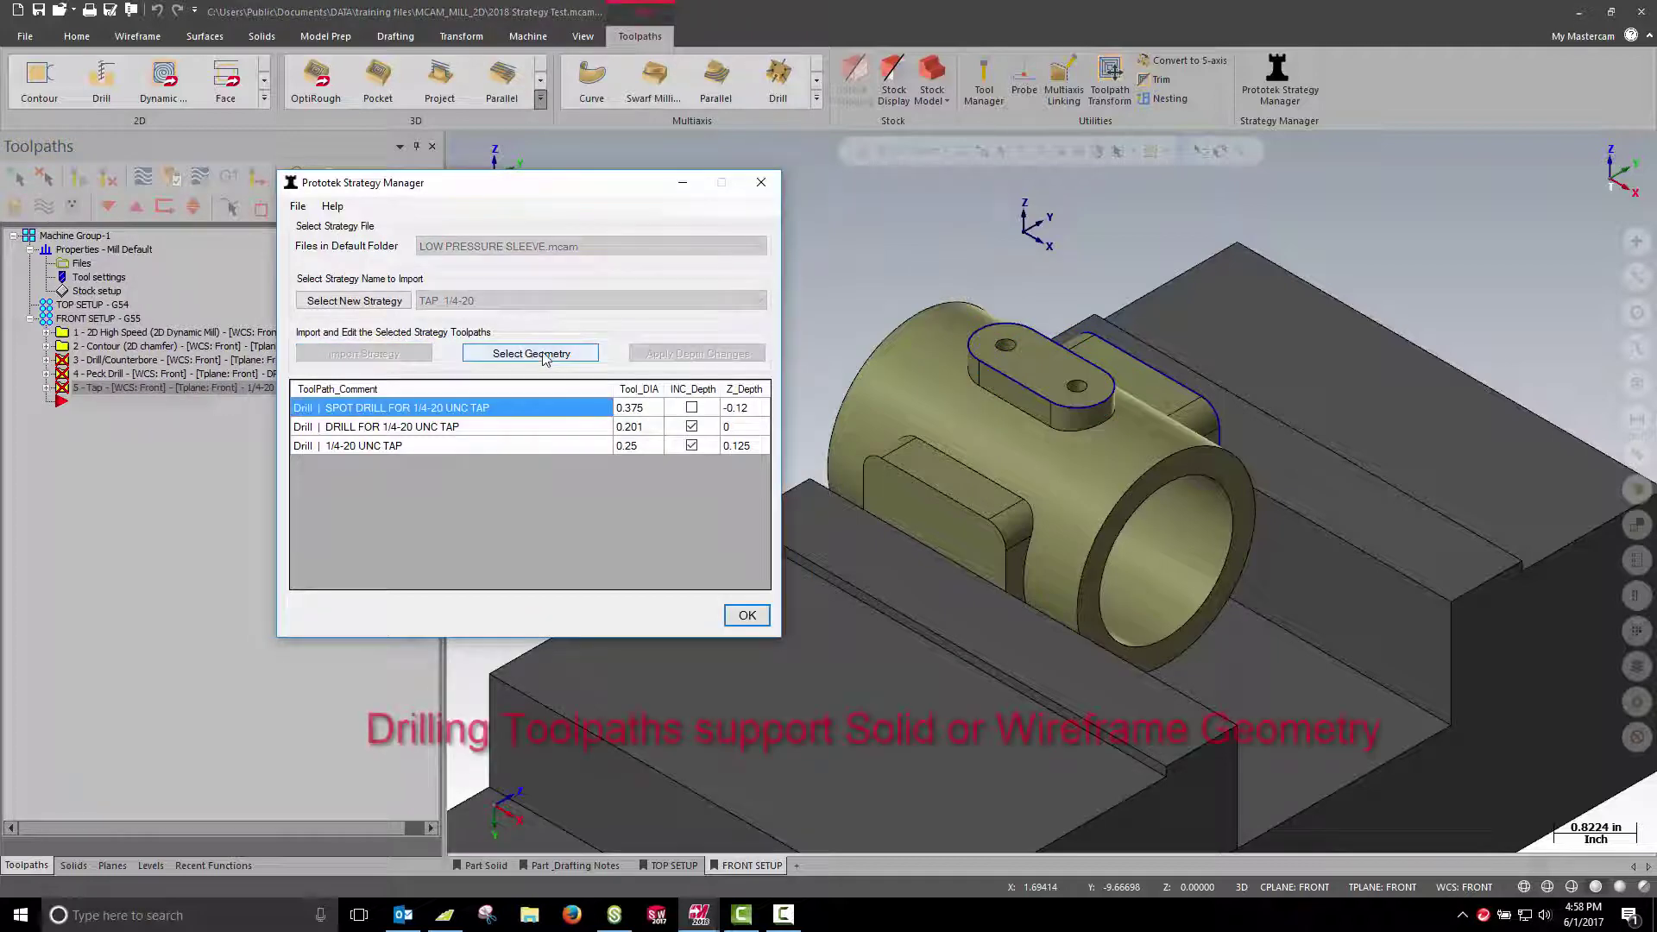
Snap to arc centres and pick the pad hole edge as the tap drill point.
left_click(522, 354)
left_click(913, 151)
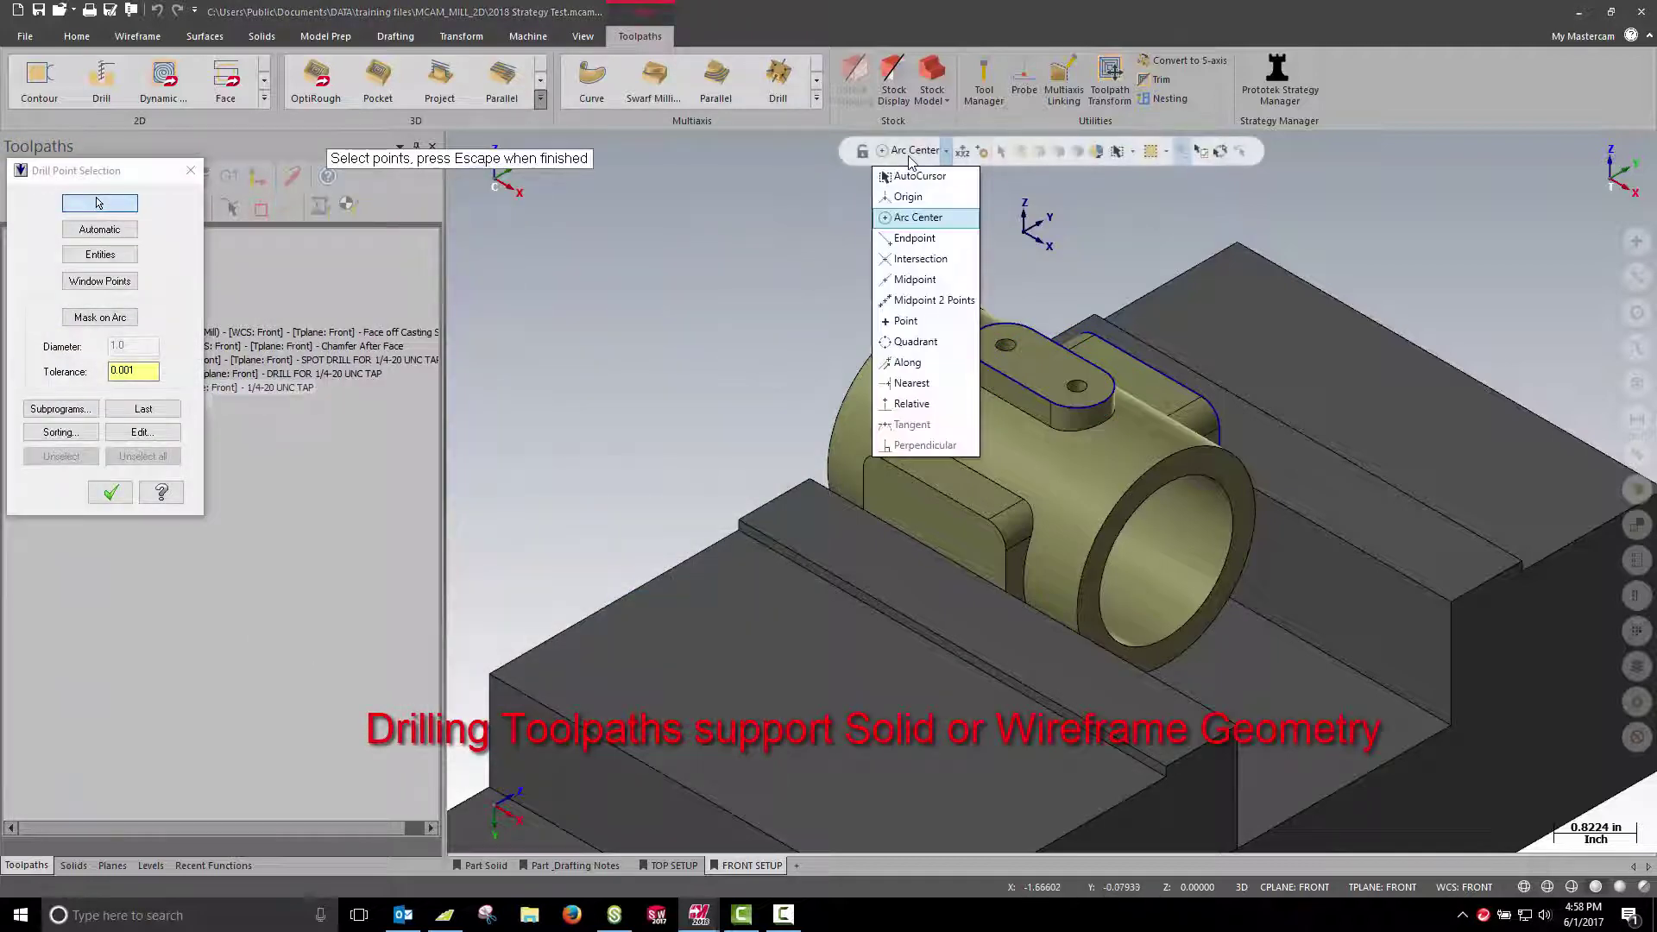
left_click(915, 217)
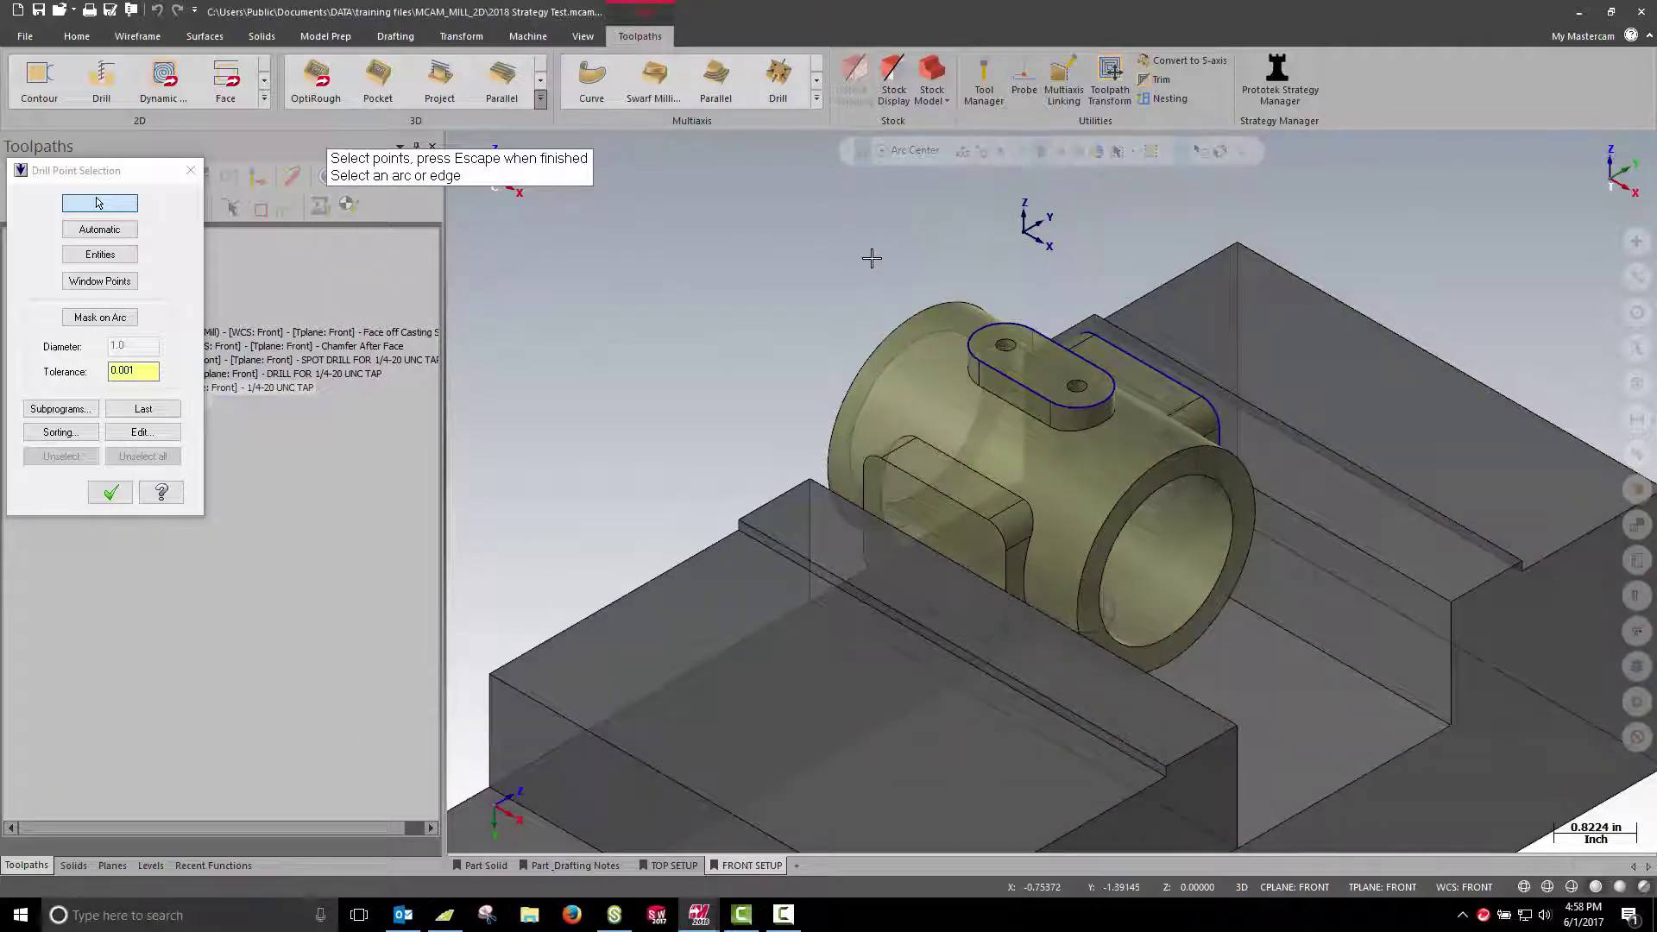
scroll(918, 323, "up", 4)
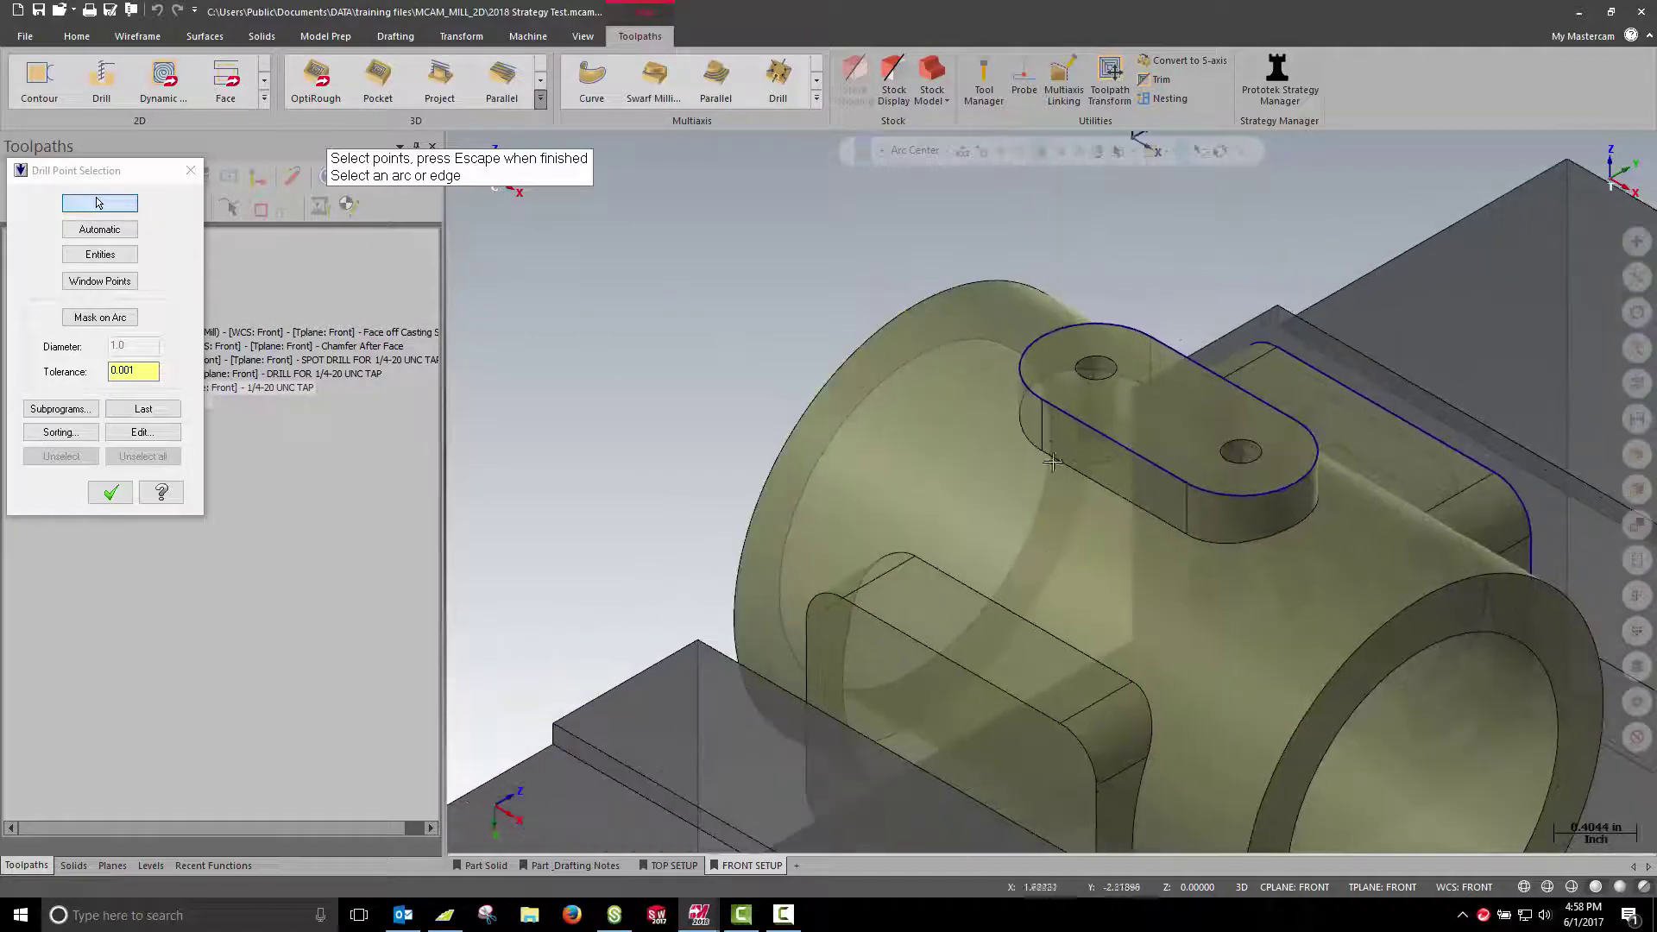
left_click(1227, 539)
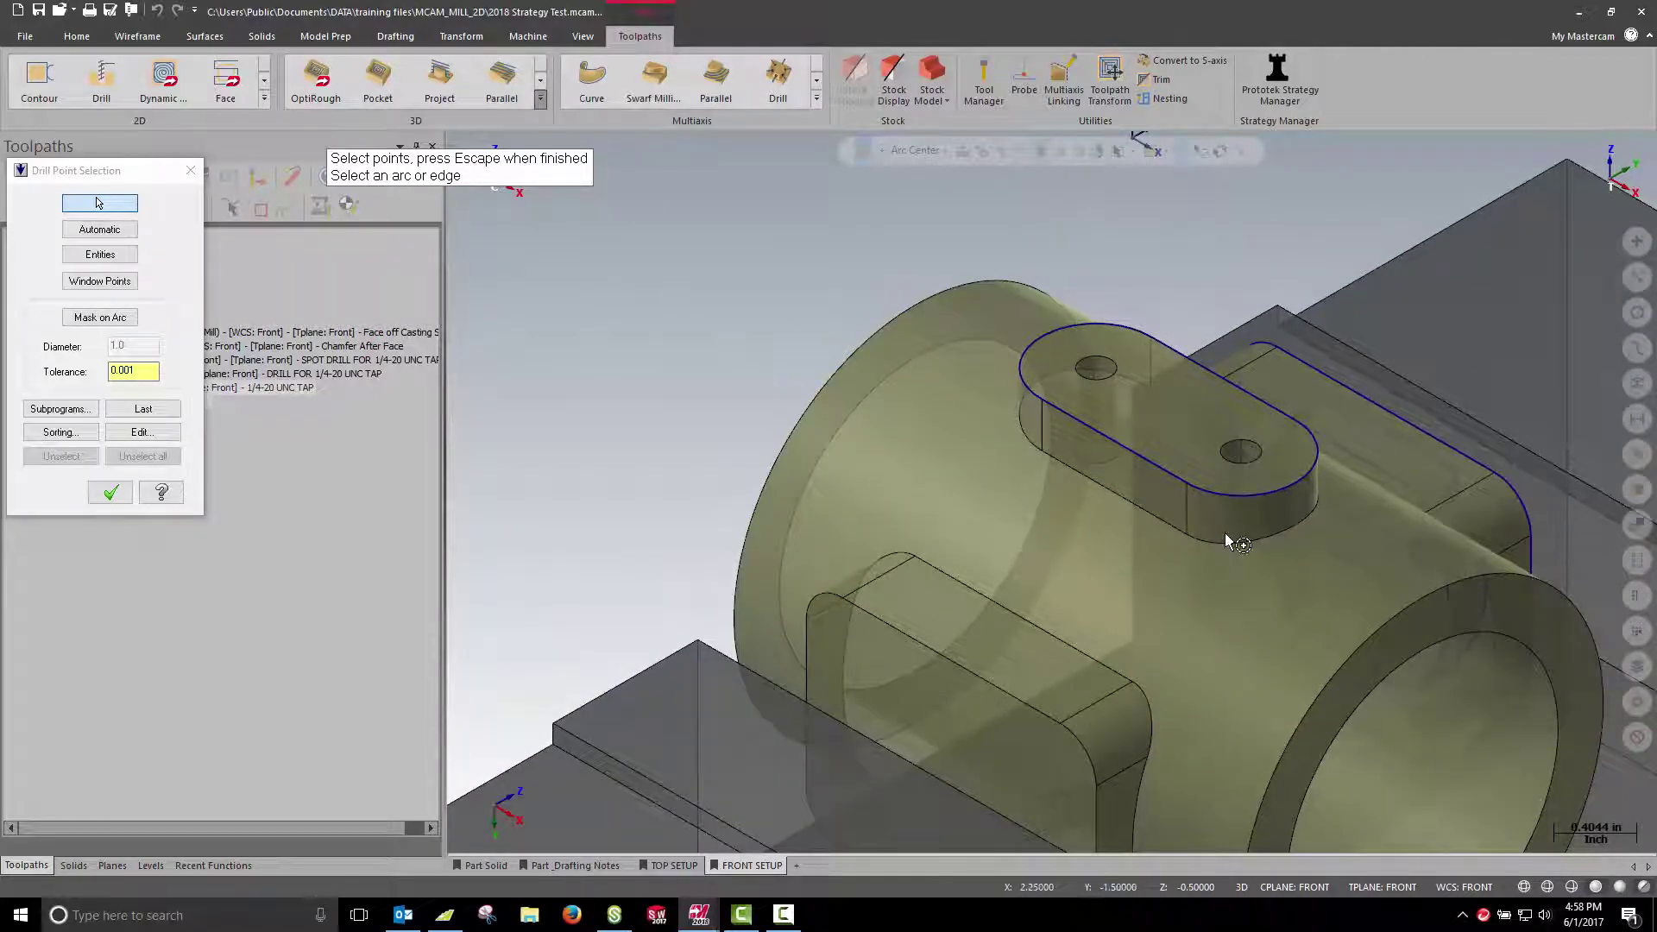
left_click(91, 498)
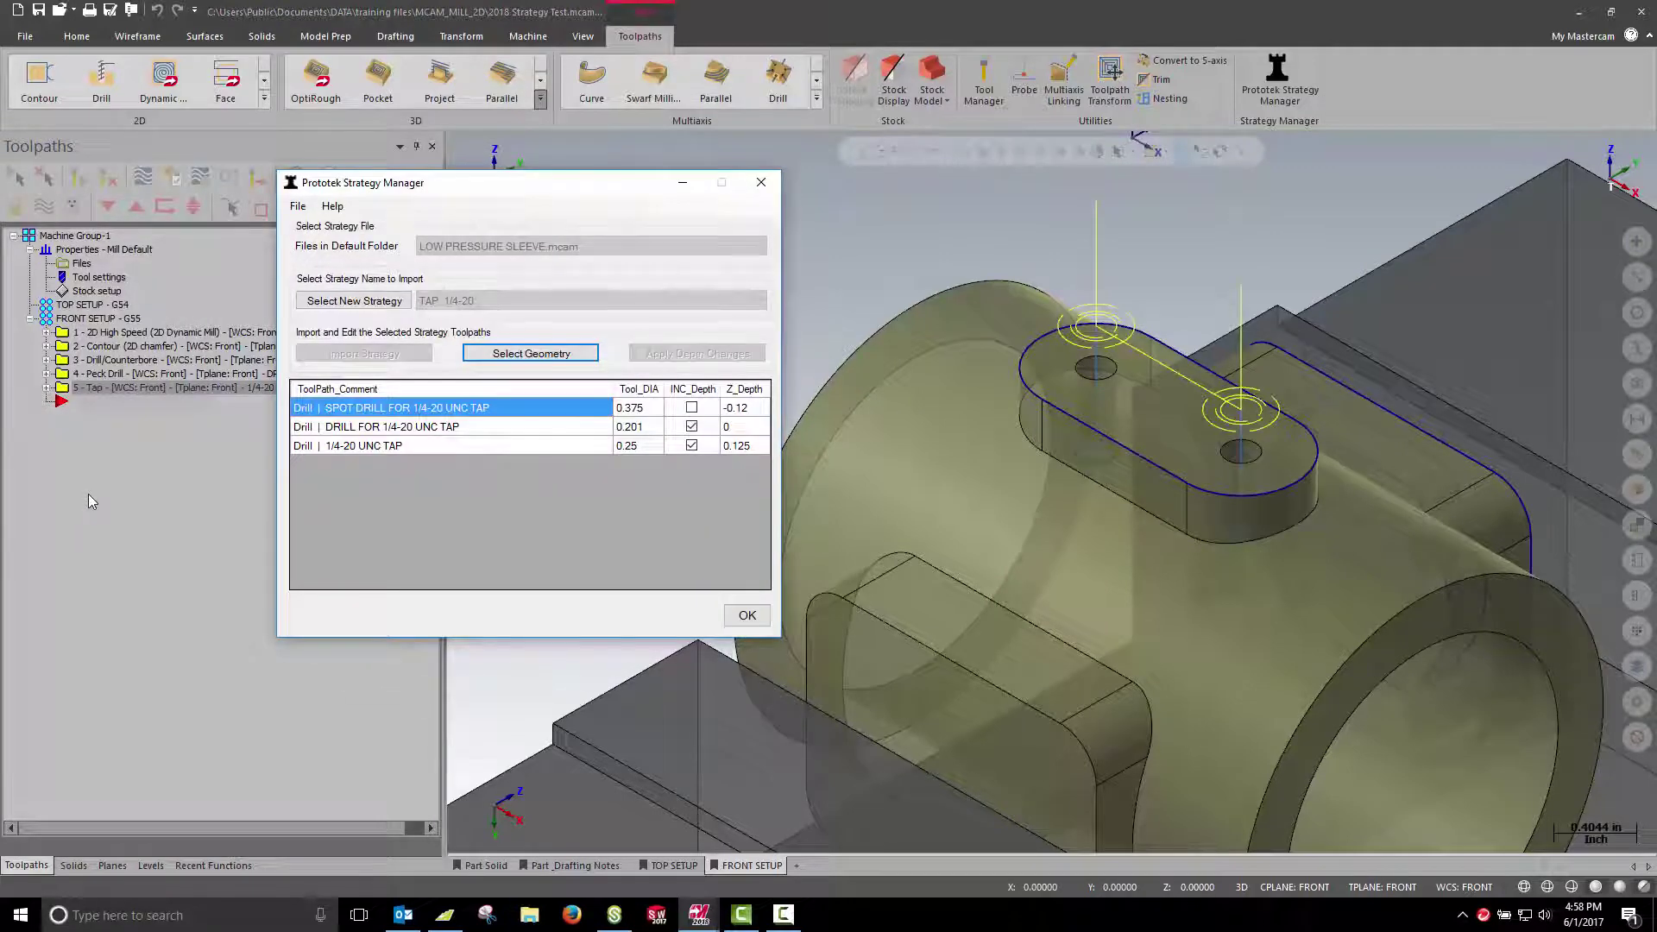
Target the top setup and select the FACE_CHAMFER strategy.
left_click(57, 402)
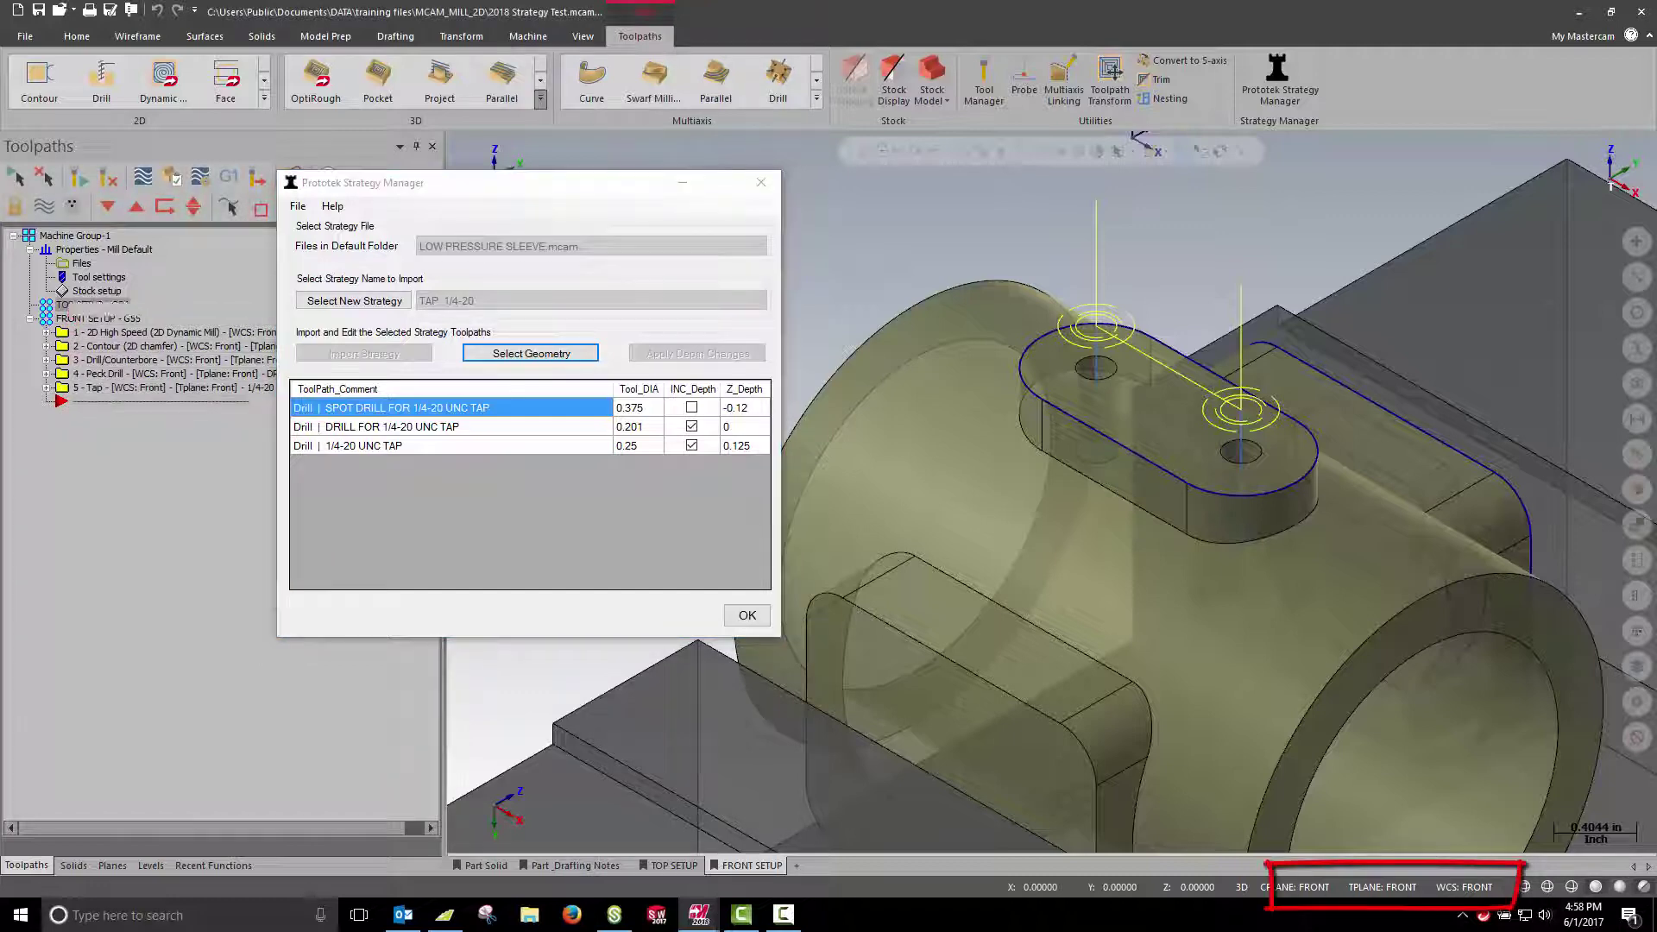
left_click(686, 865)
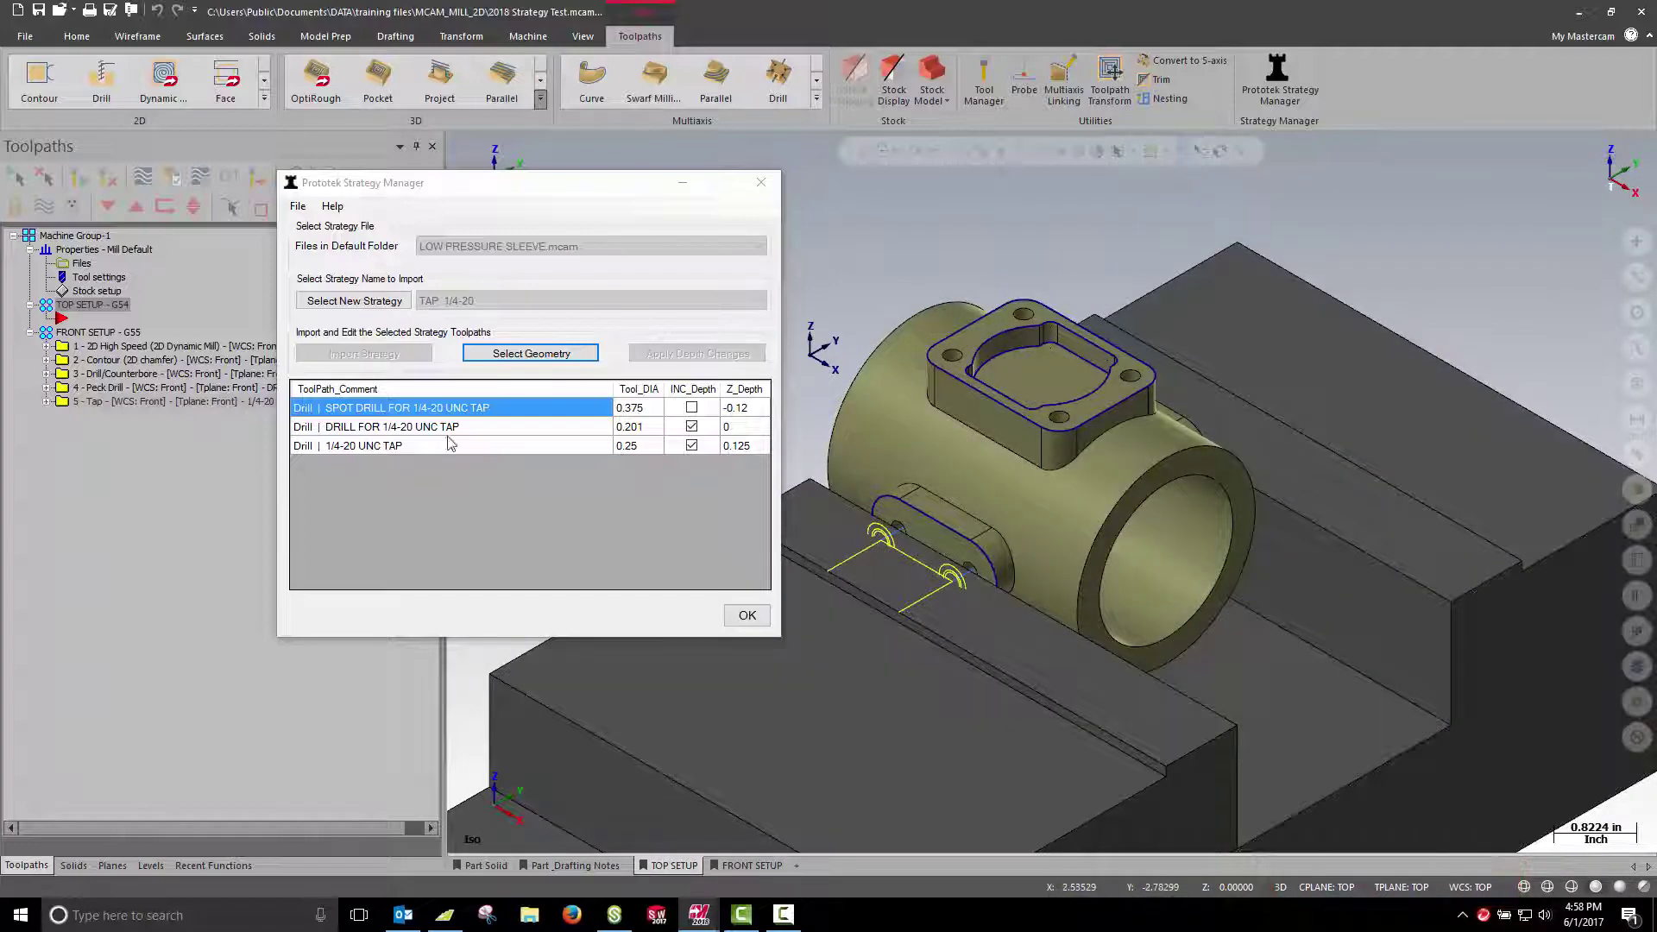
left_click(349, 302)
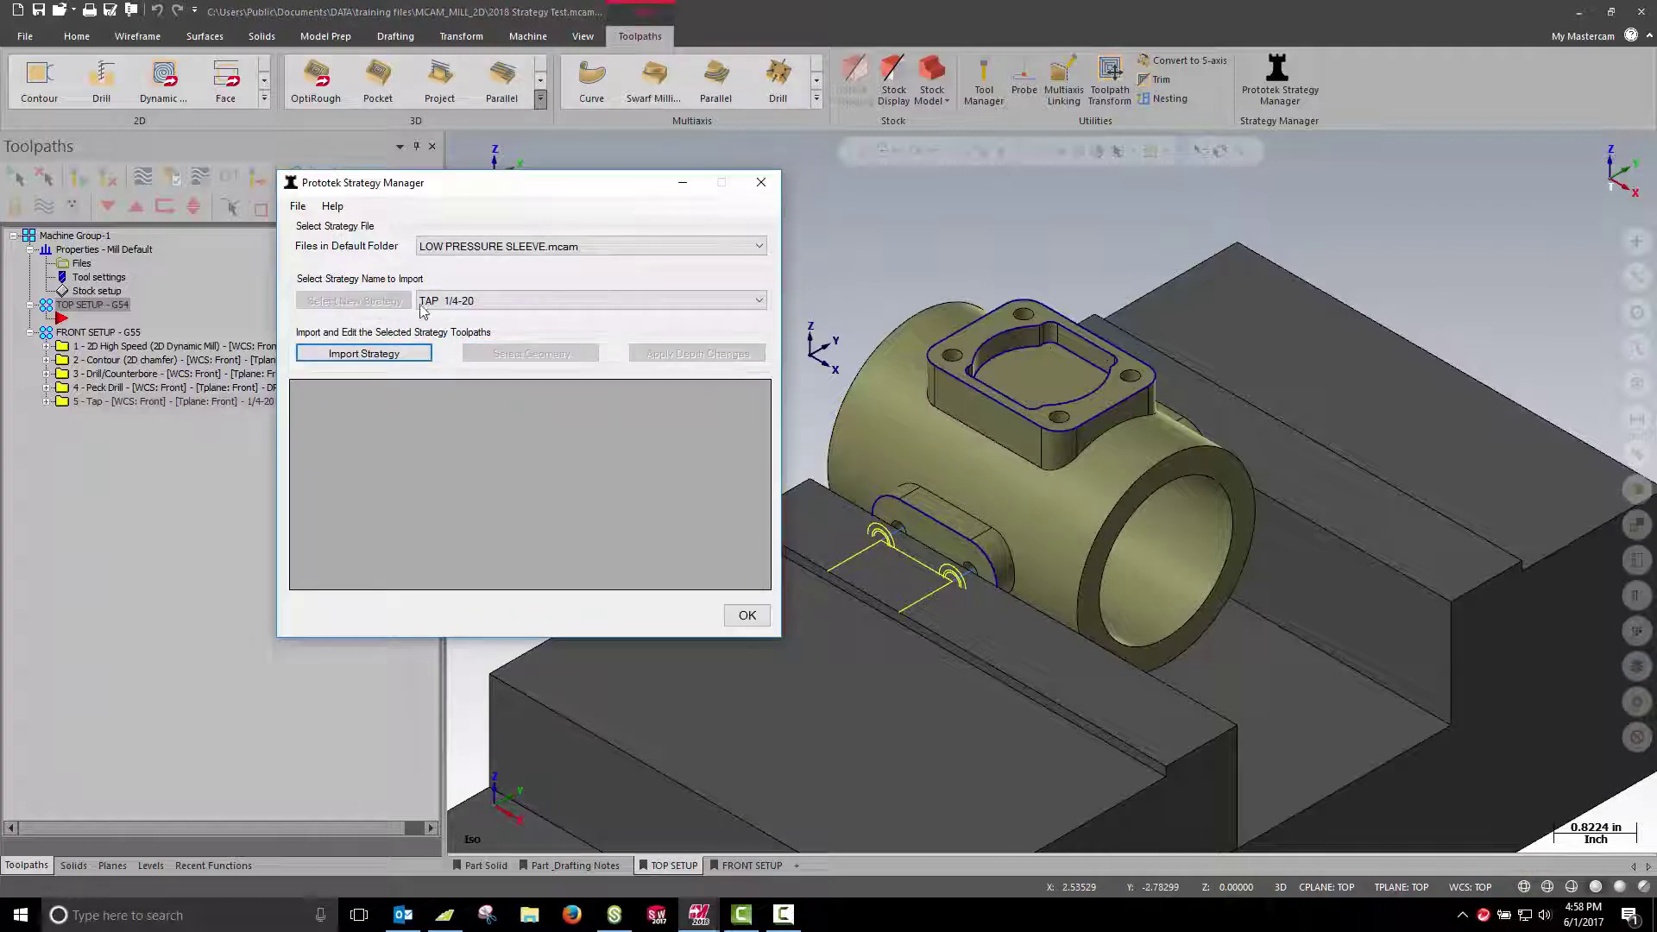
left_click(437, 302)
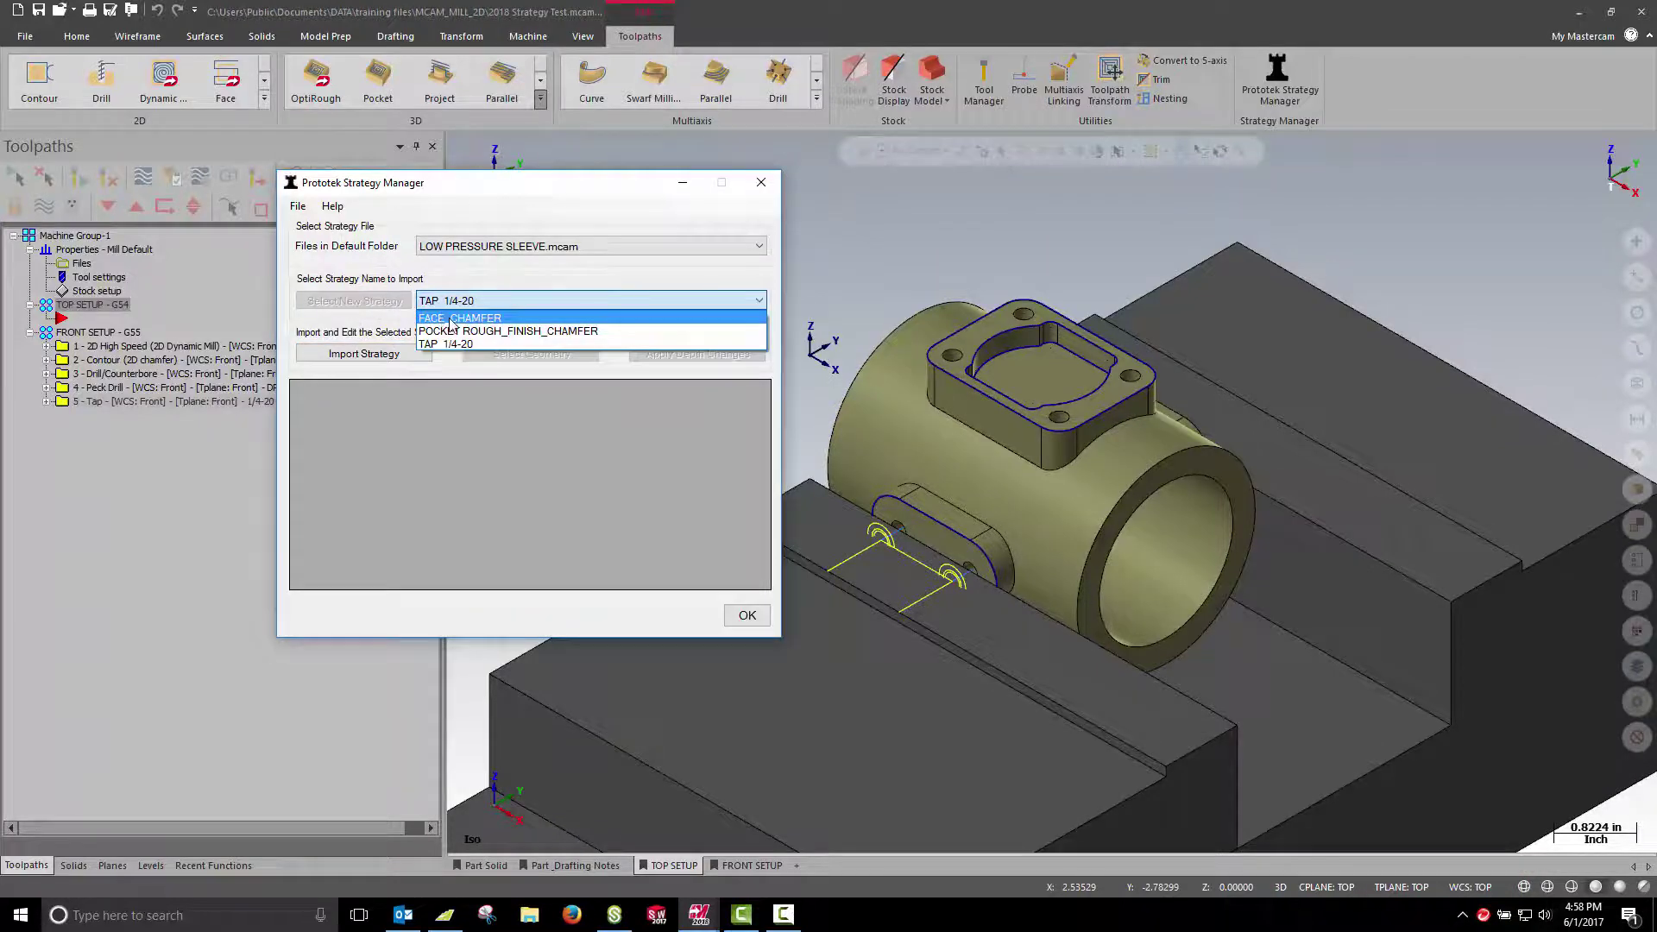
left_click(450, 320)
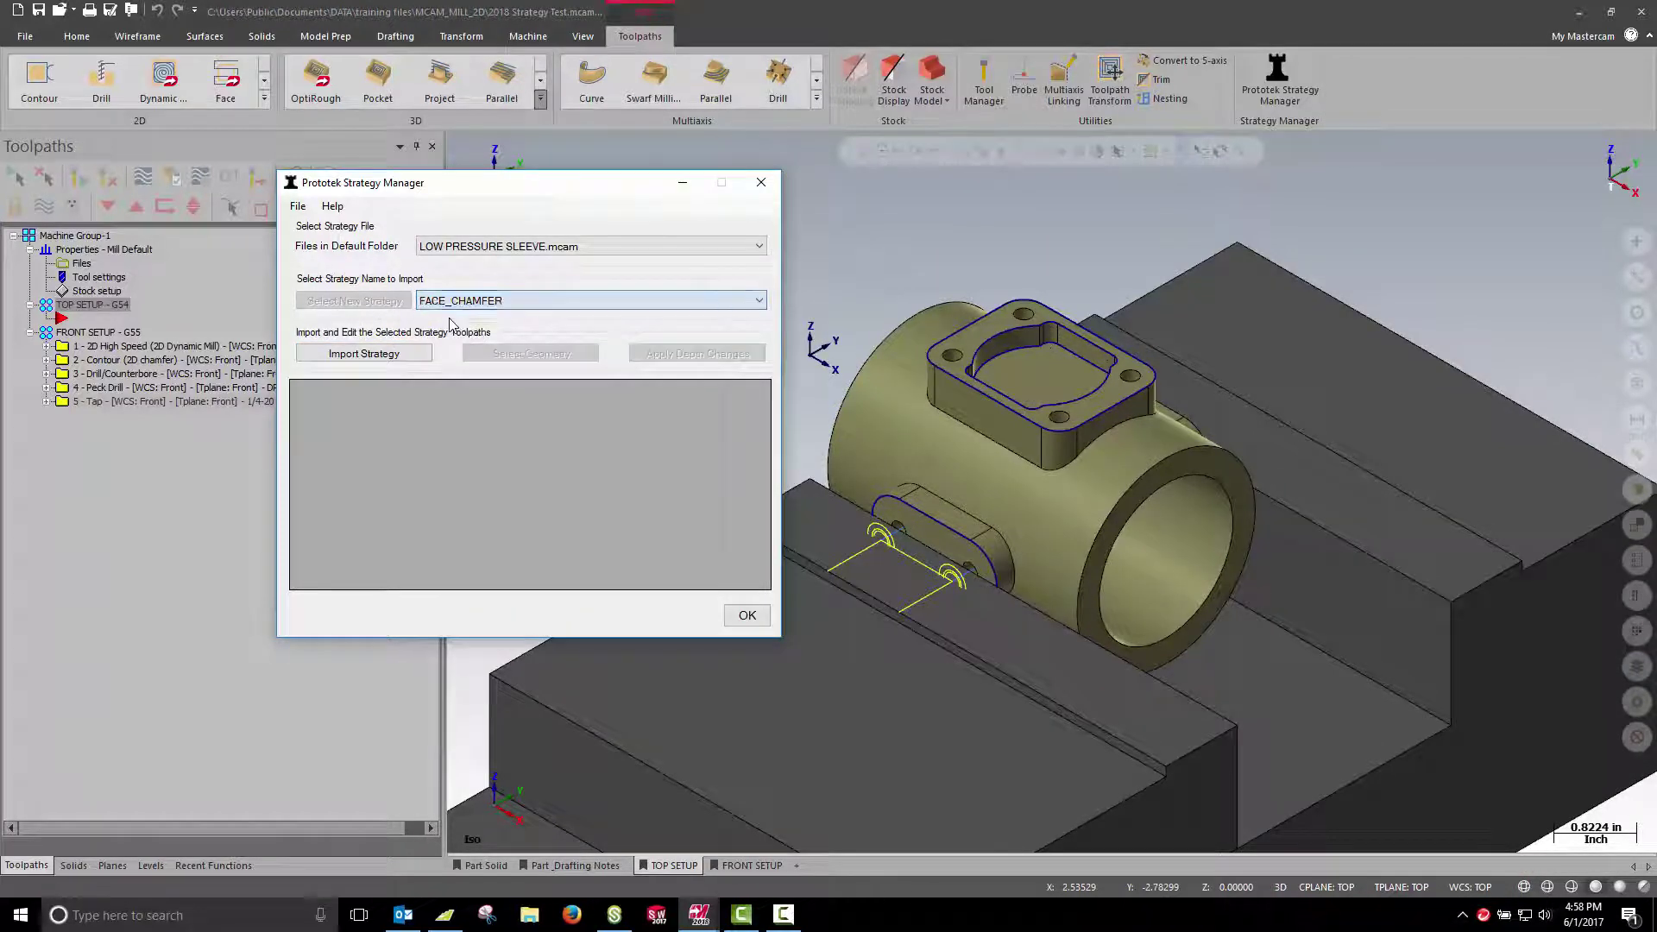
Import FACE_CHAMFER toolpaths chained to the top boss outline, hiding their preview lines.
left_click(354, 352)
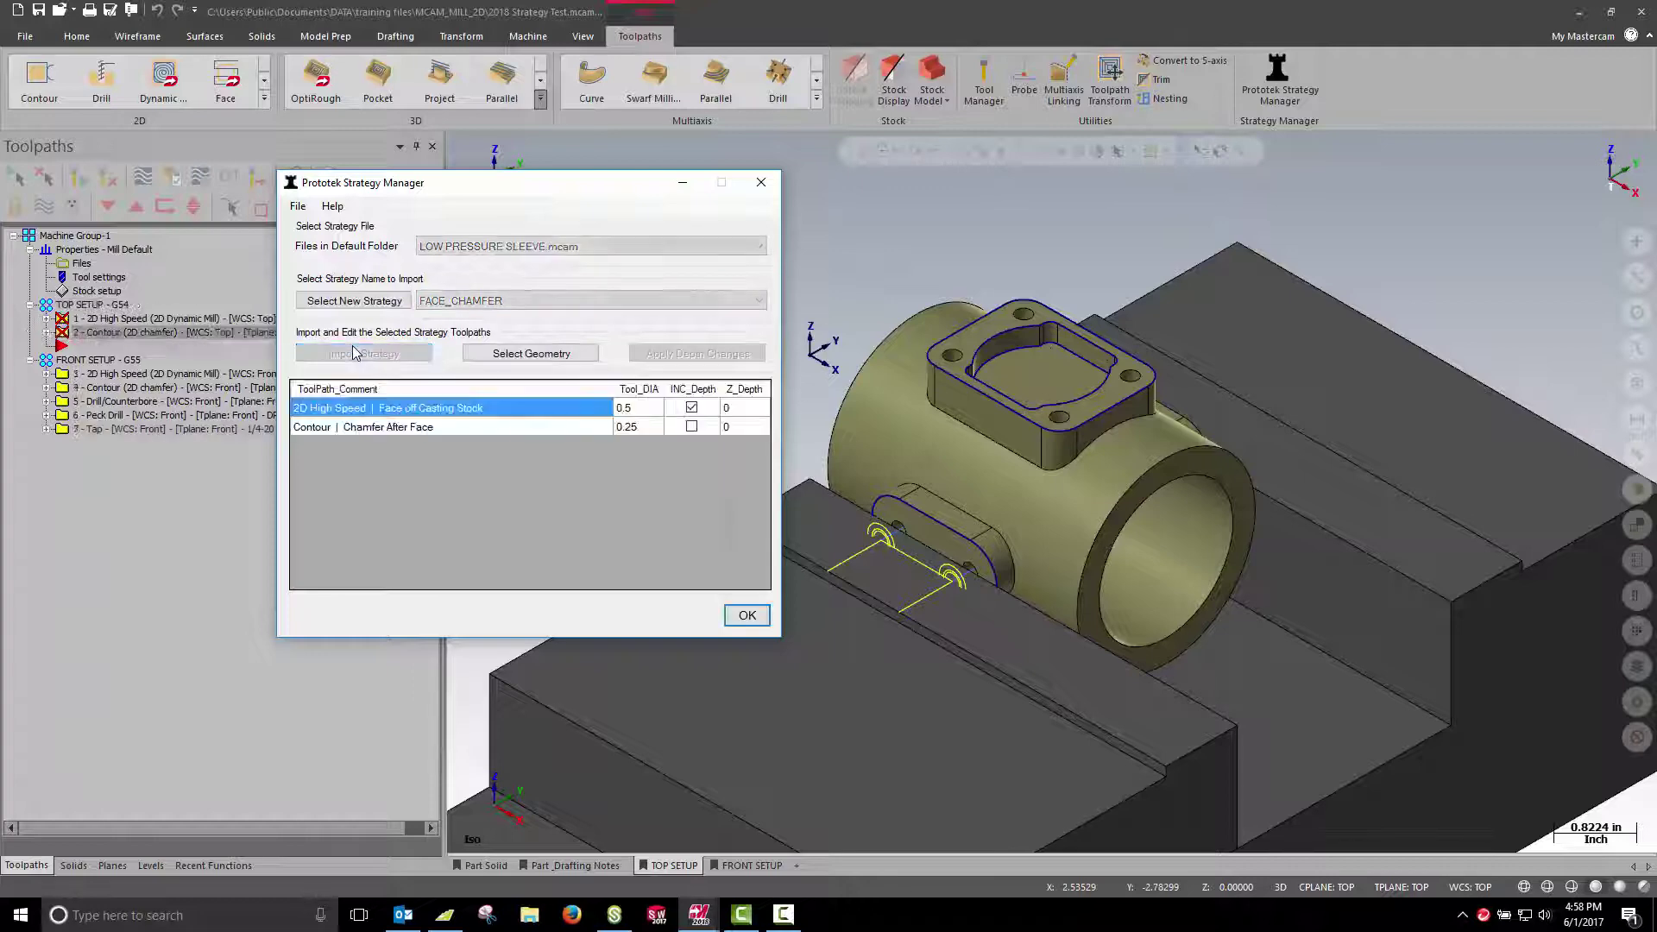
left_click(532, 354)
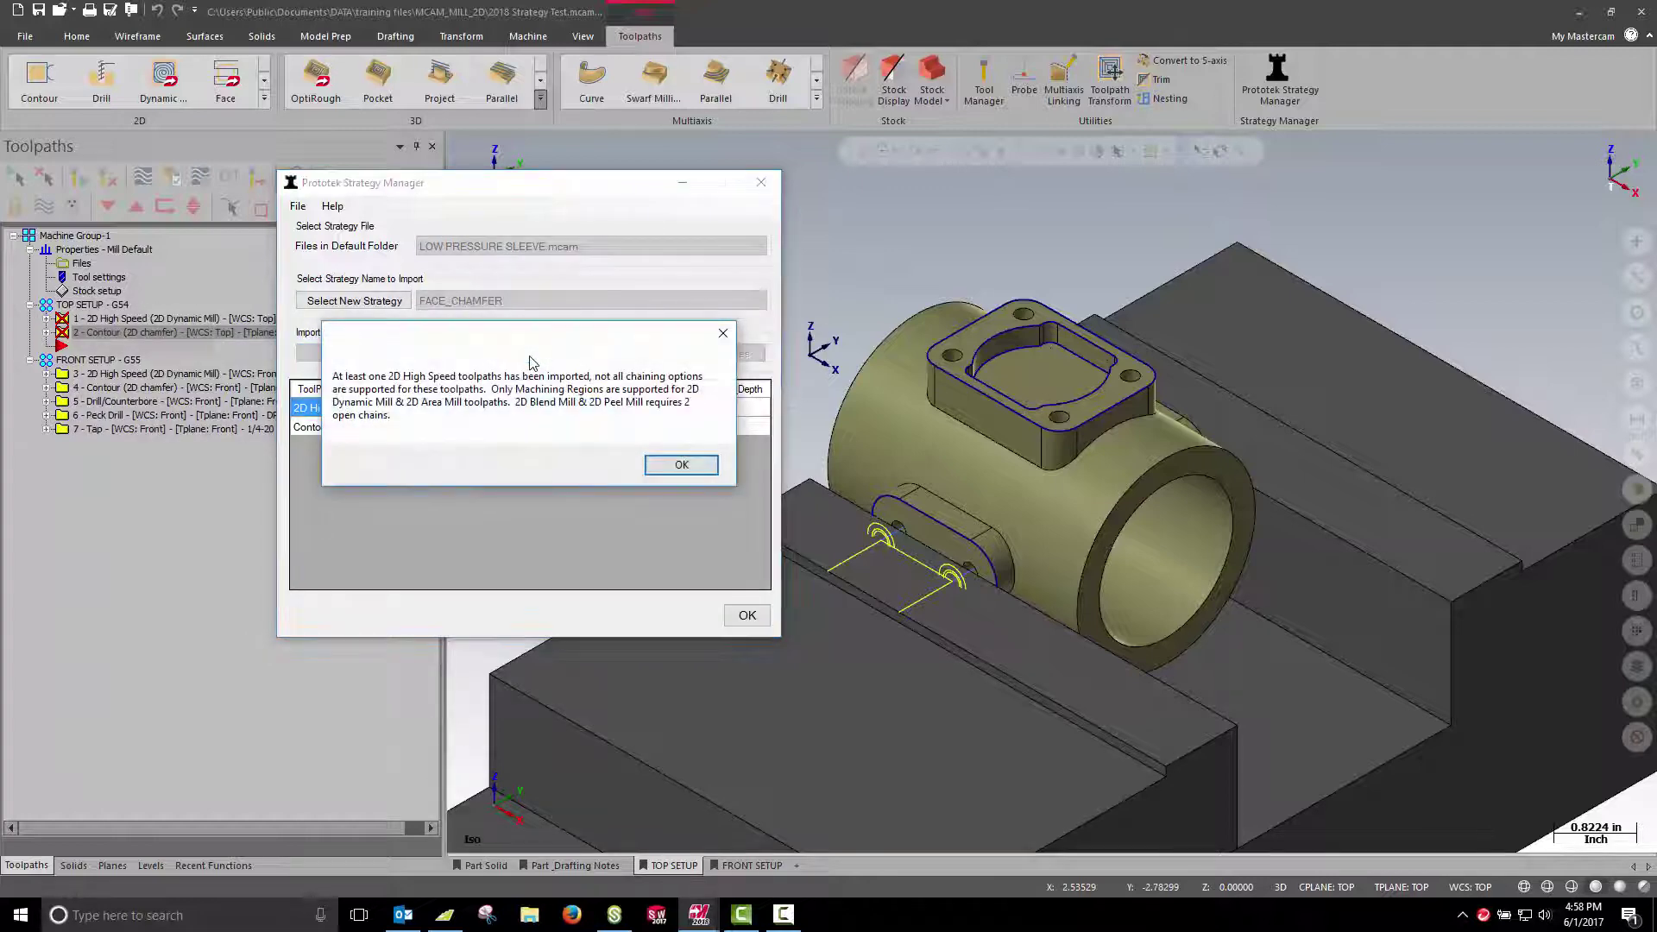
left_click(681, 466)
left_click(1001, 412)
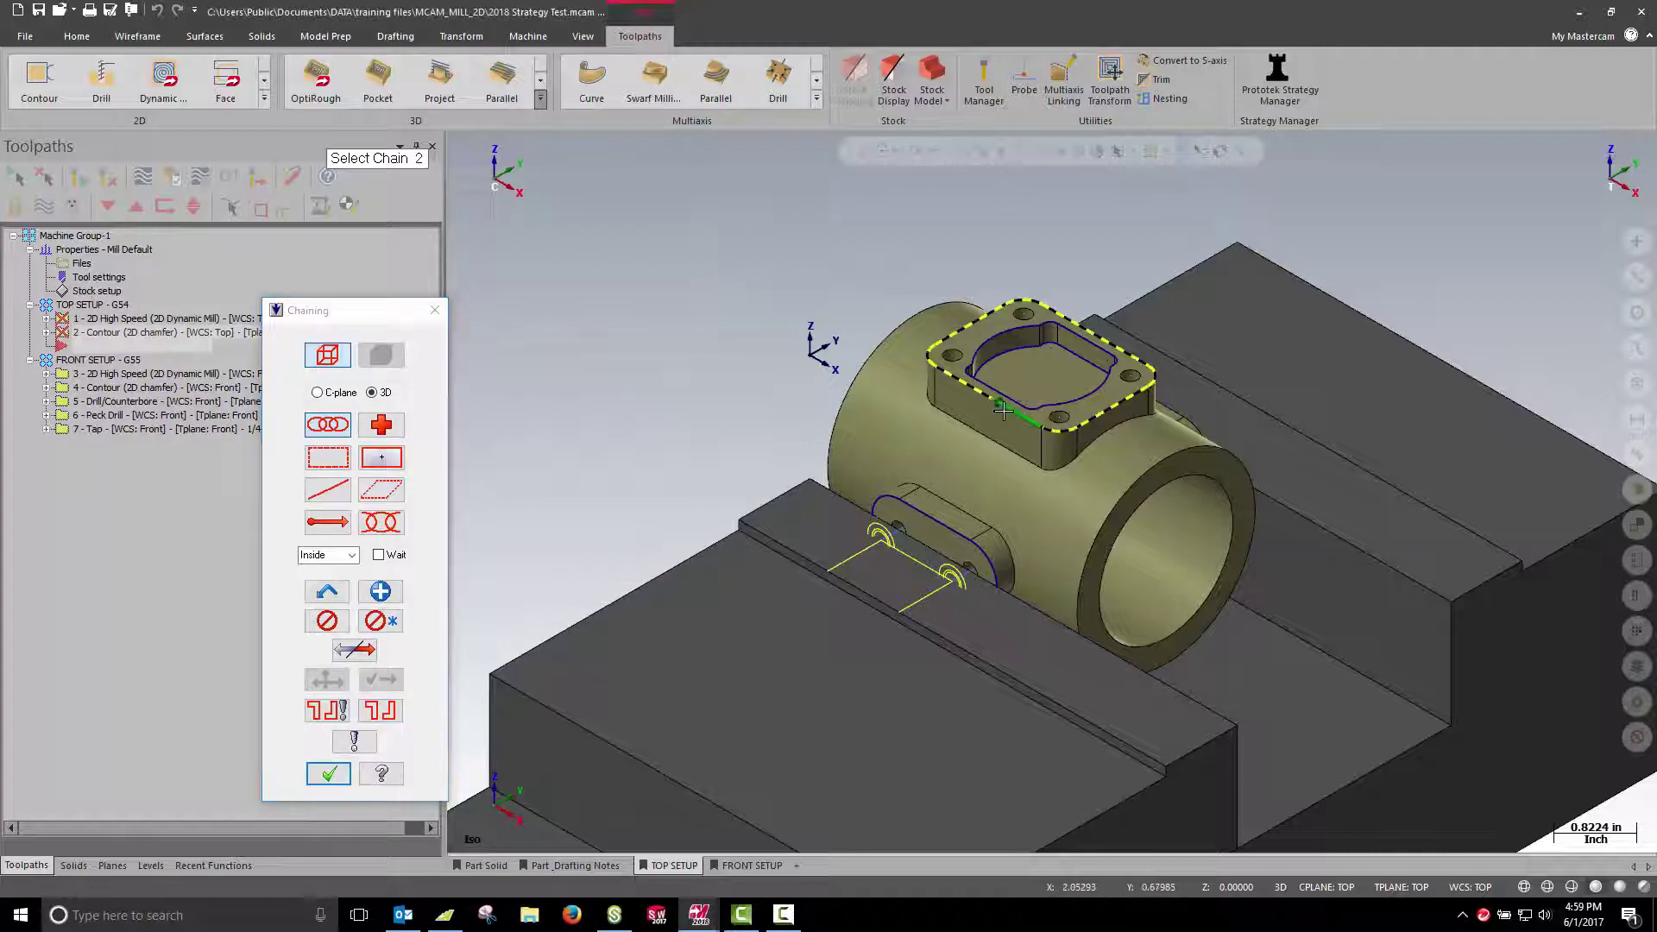
left_click(327, 777)
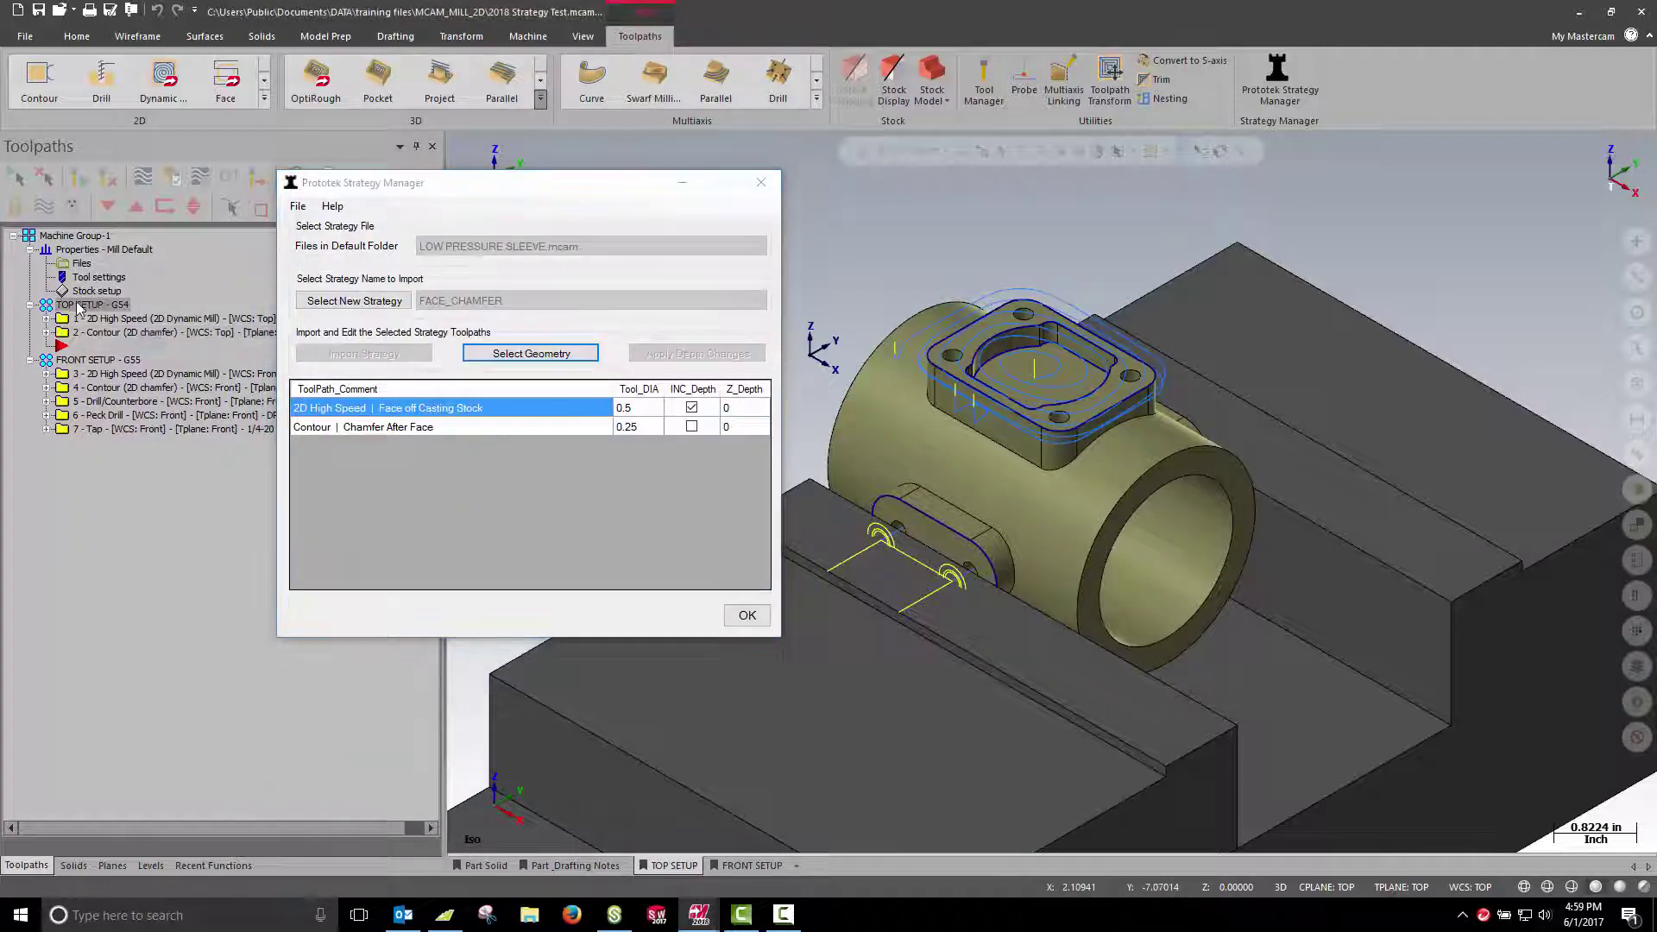
left_click(44, 212)
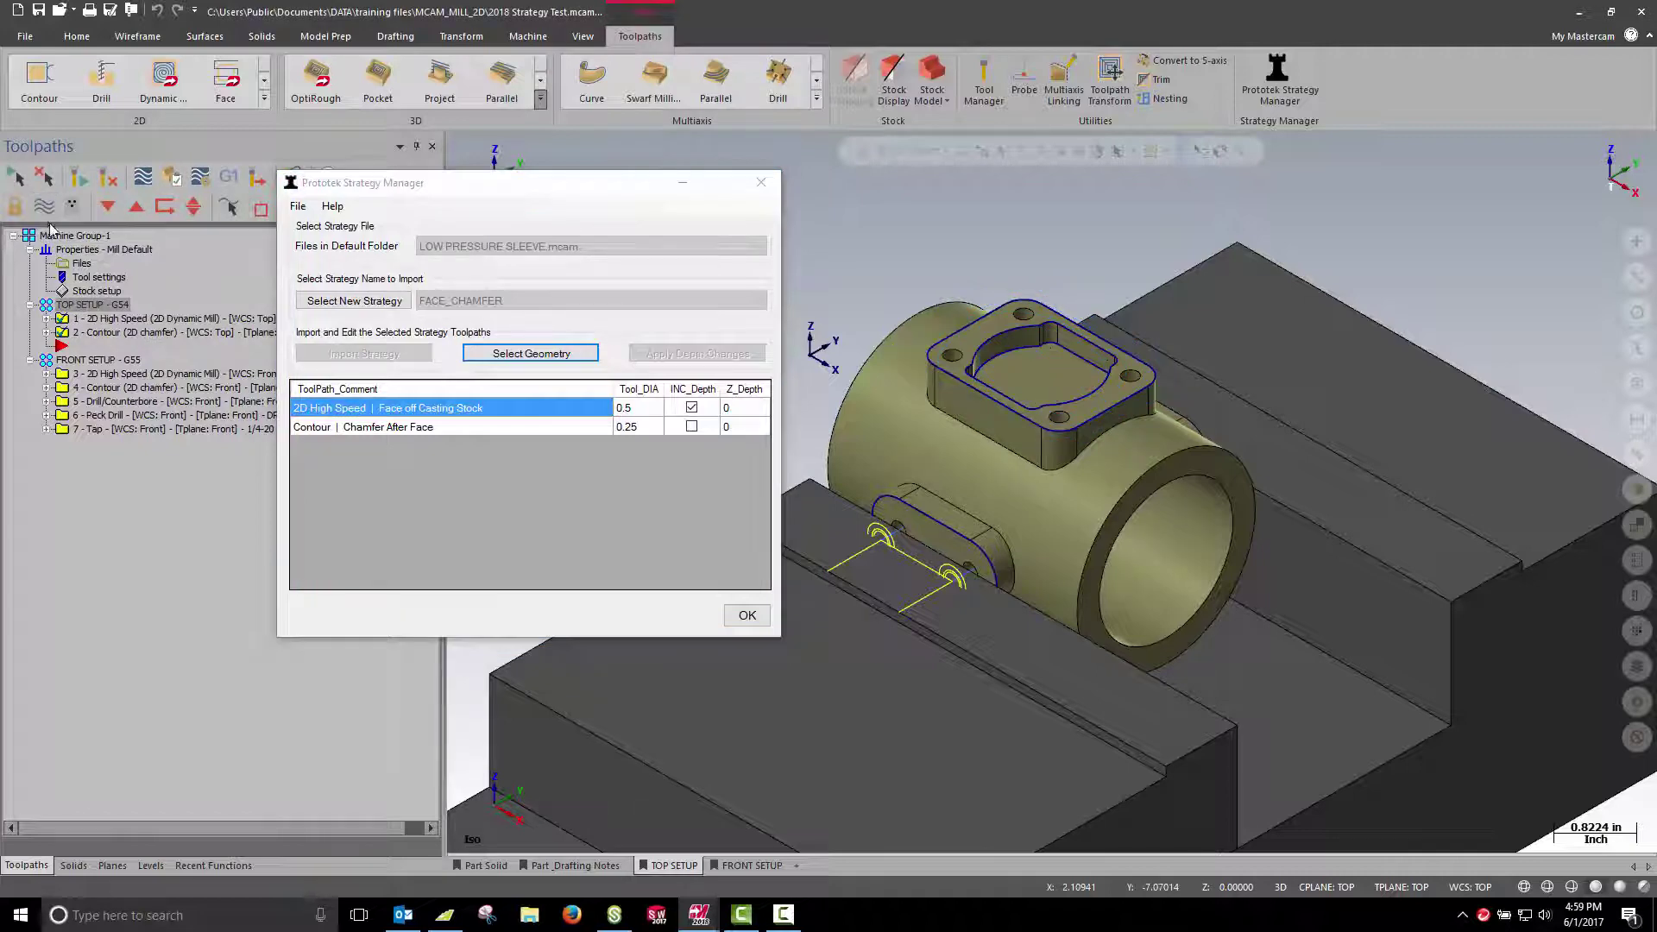
Import POCKET ROUGH_FINISH_CHAMFER into the top setup, chained to the pocket edge inside the boss.
left_click(387, 307)
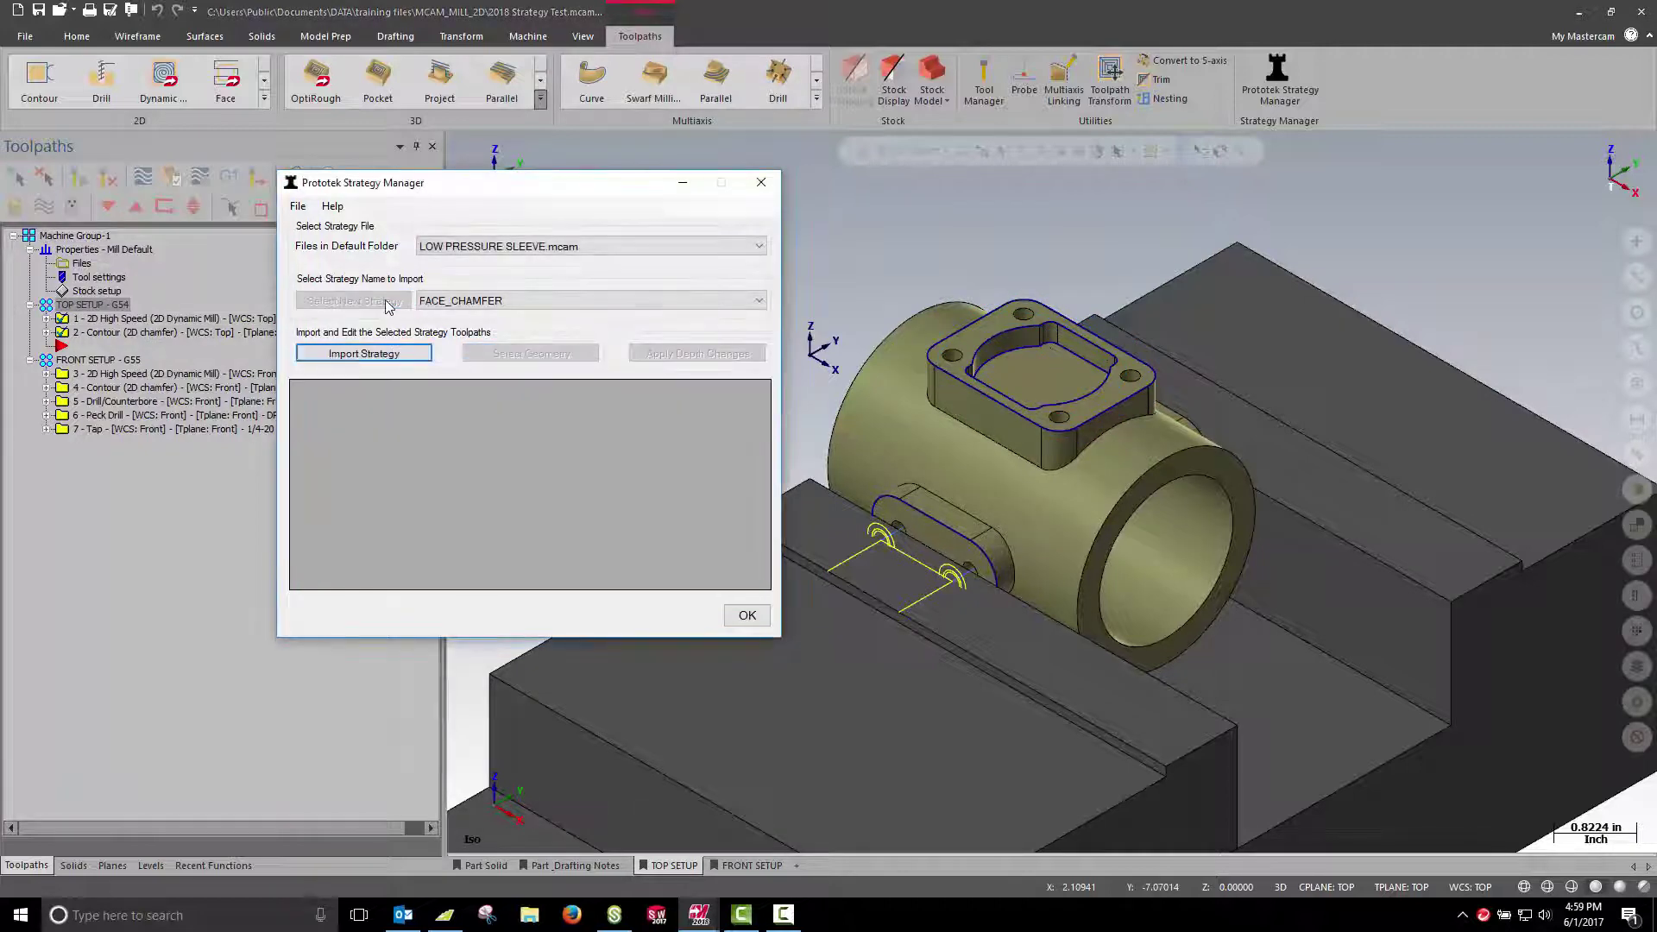
left_click(455, 302)
left_click(458, 331)
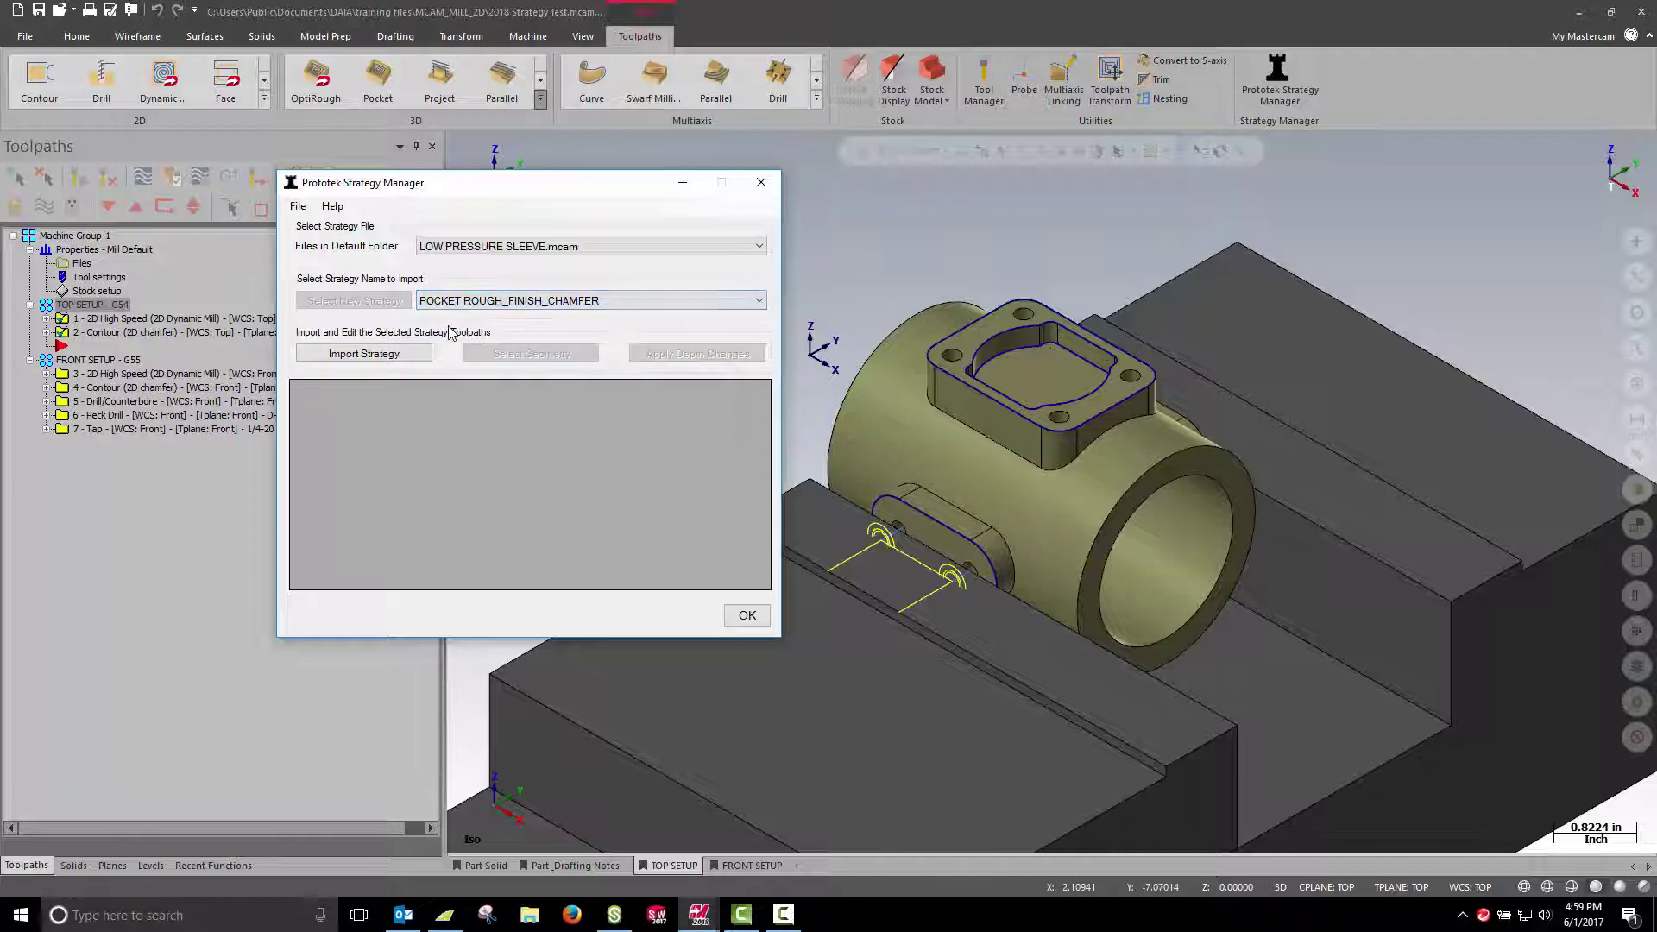
left_click(380, 355)
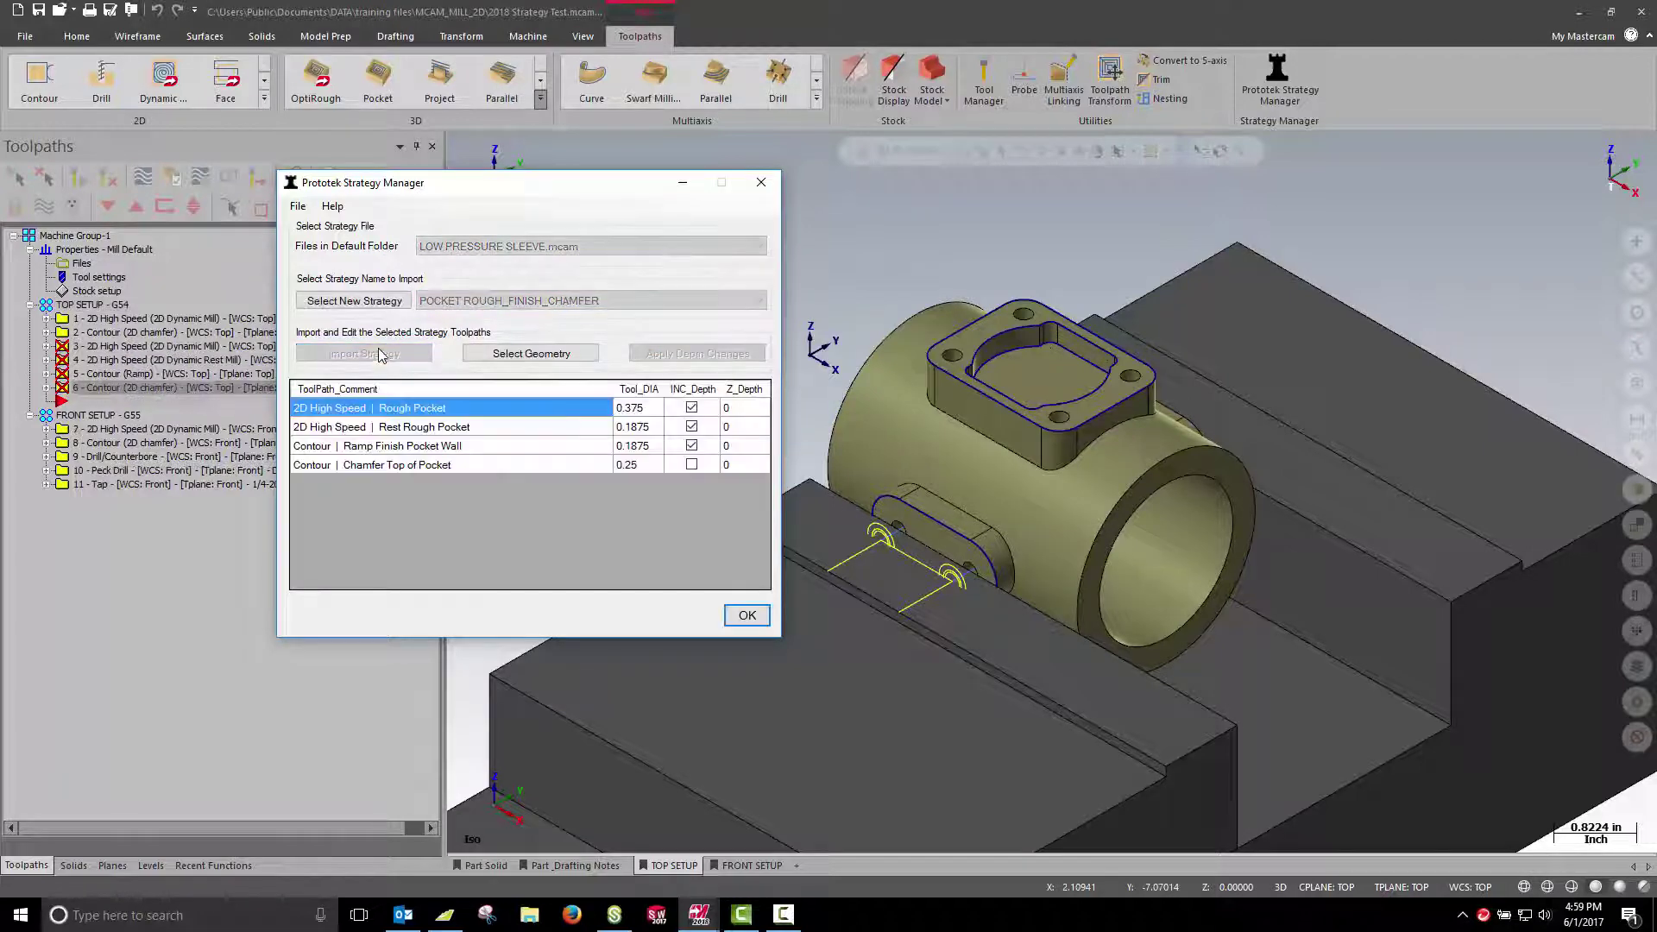
left_click(530, 354)
left_click(692, 466)
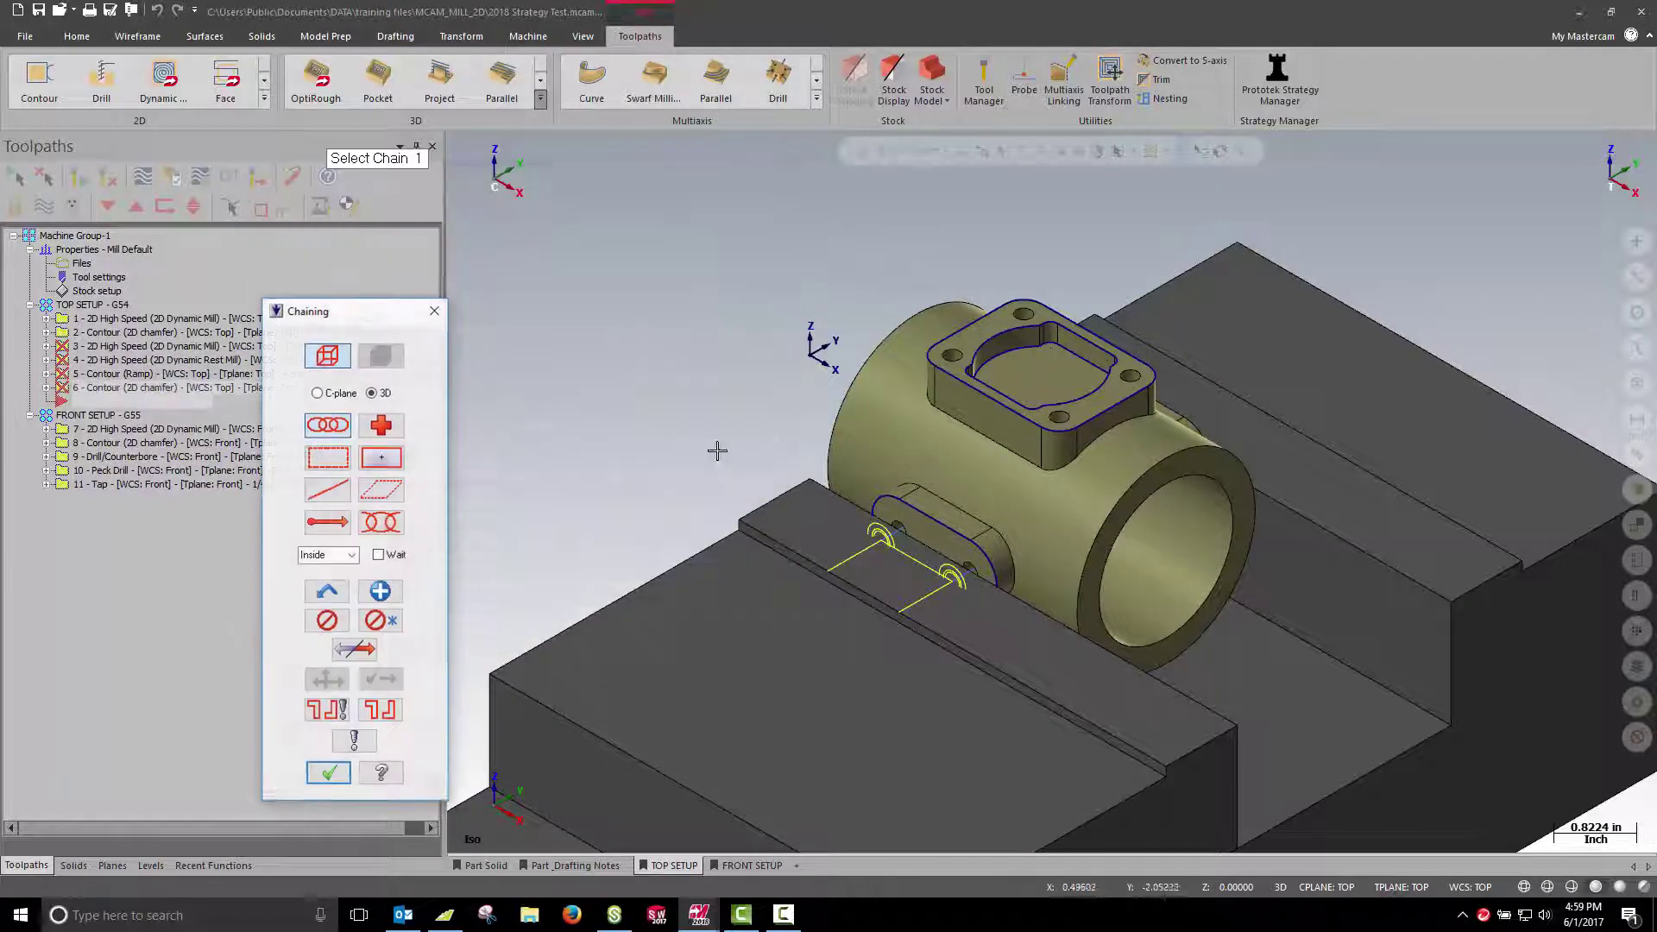
left_click(1094, 369)
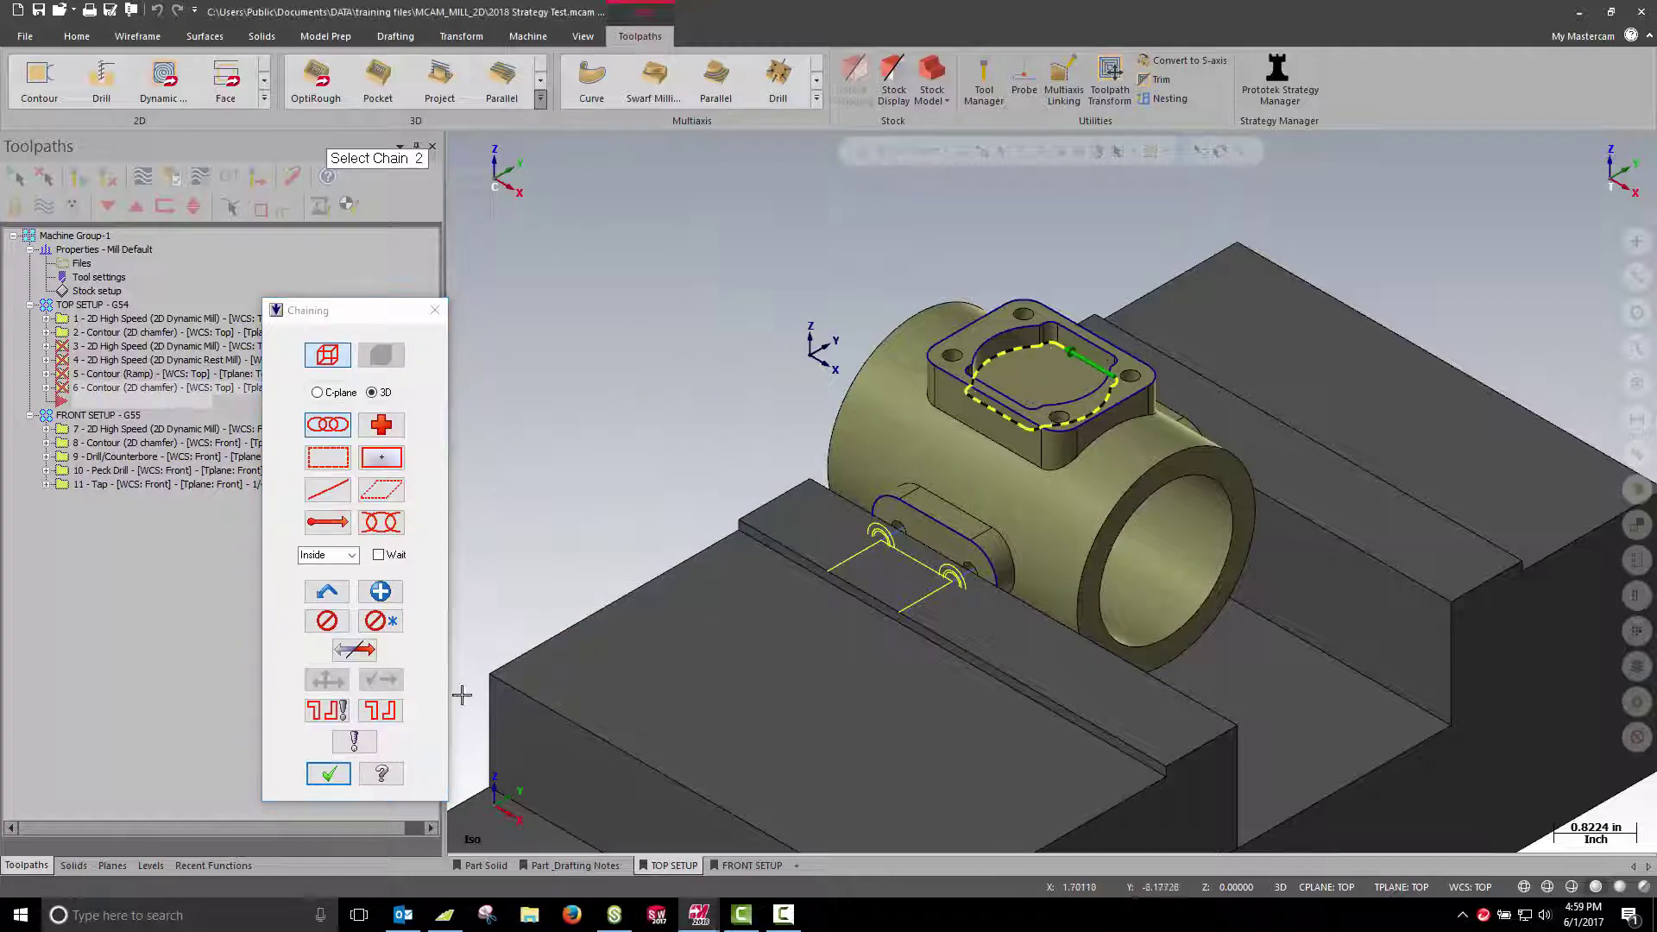
left_click(330, 773)
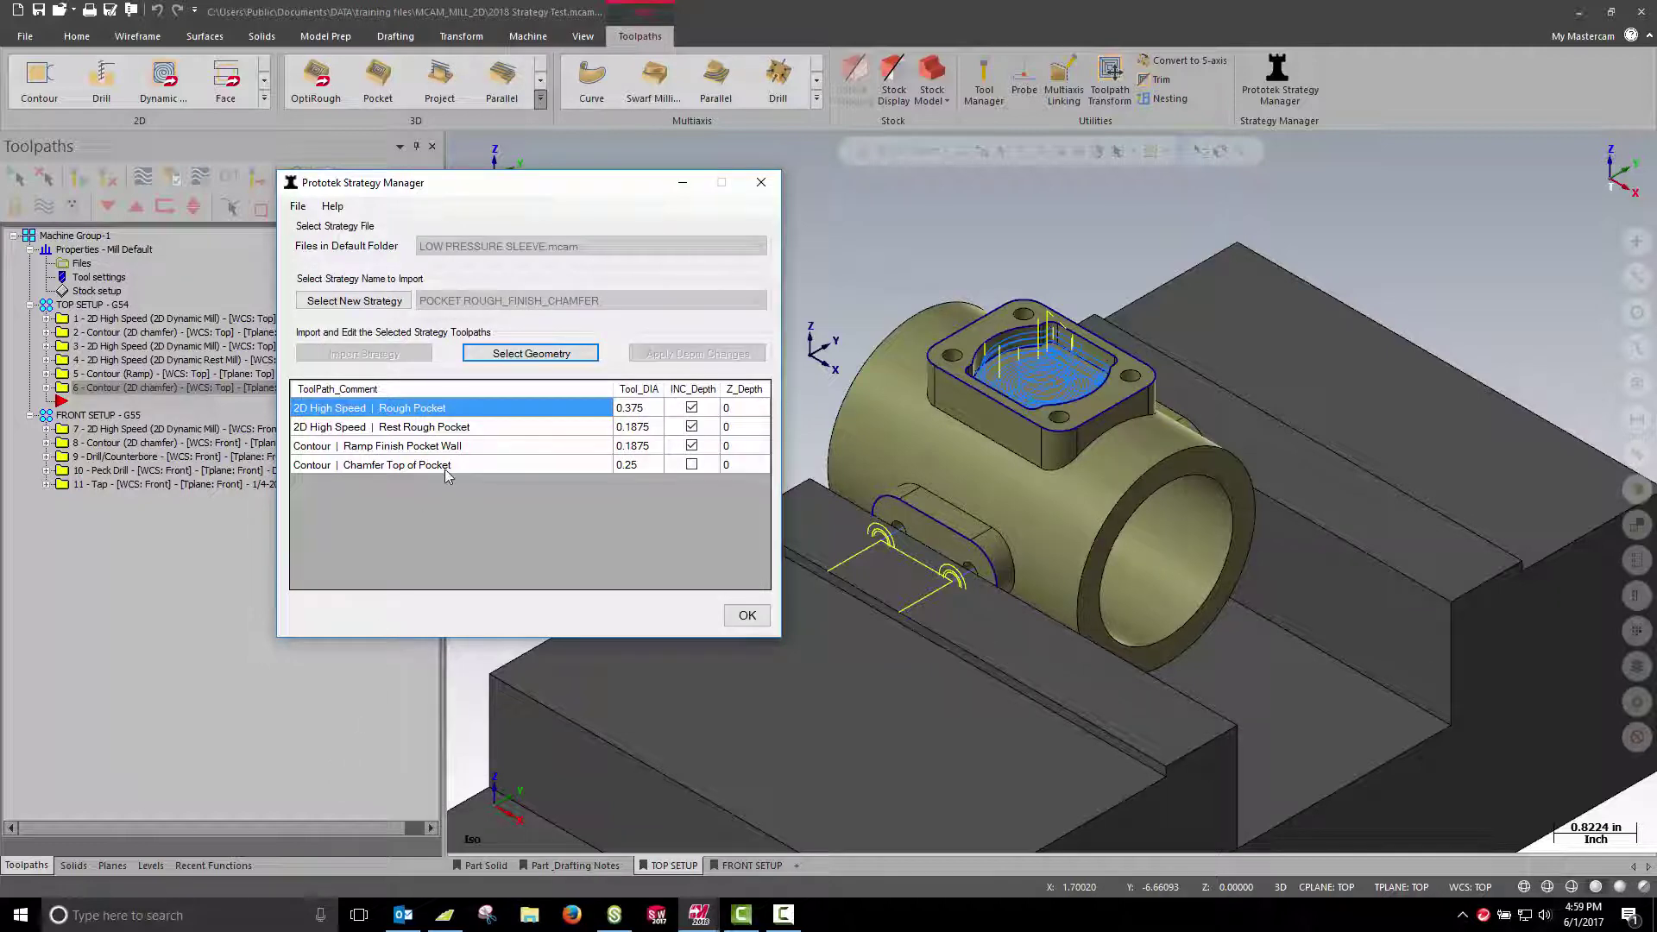
Import the TAP 1/4-20 strategy into the top setup to add tapping toolpaths.
left_click(336, 302)
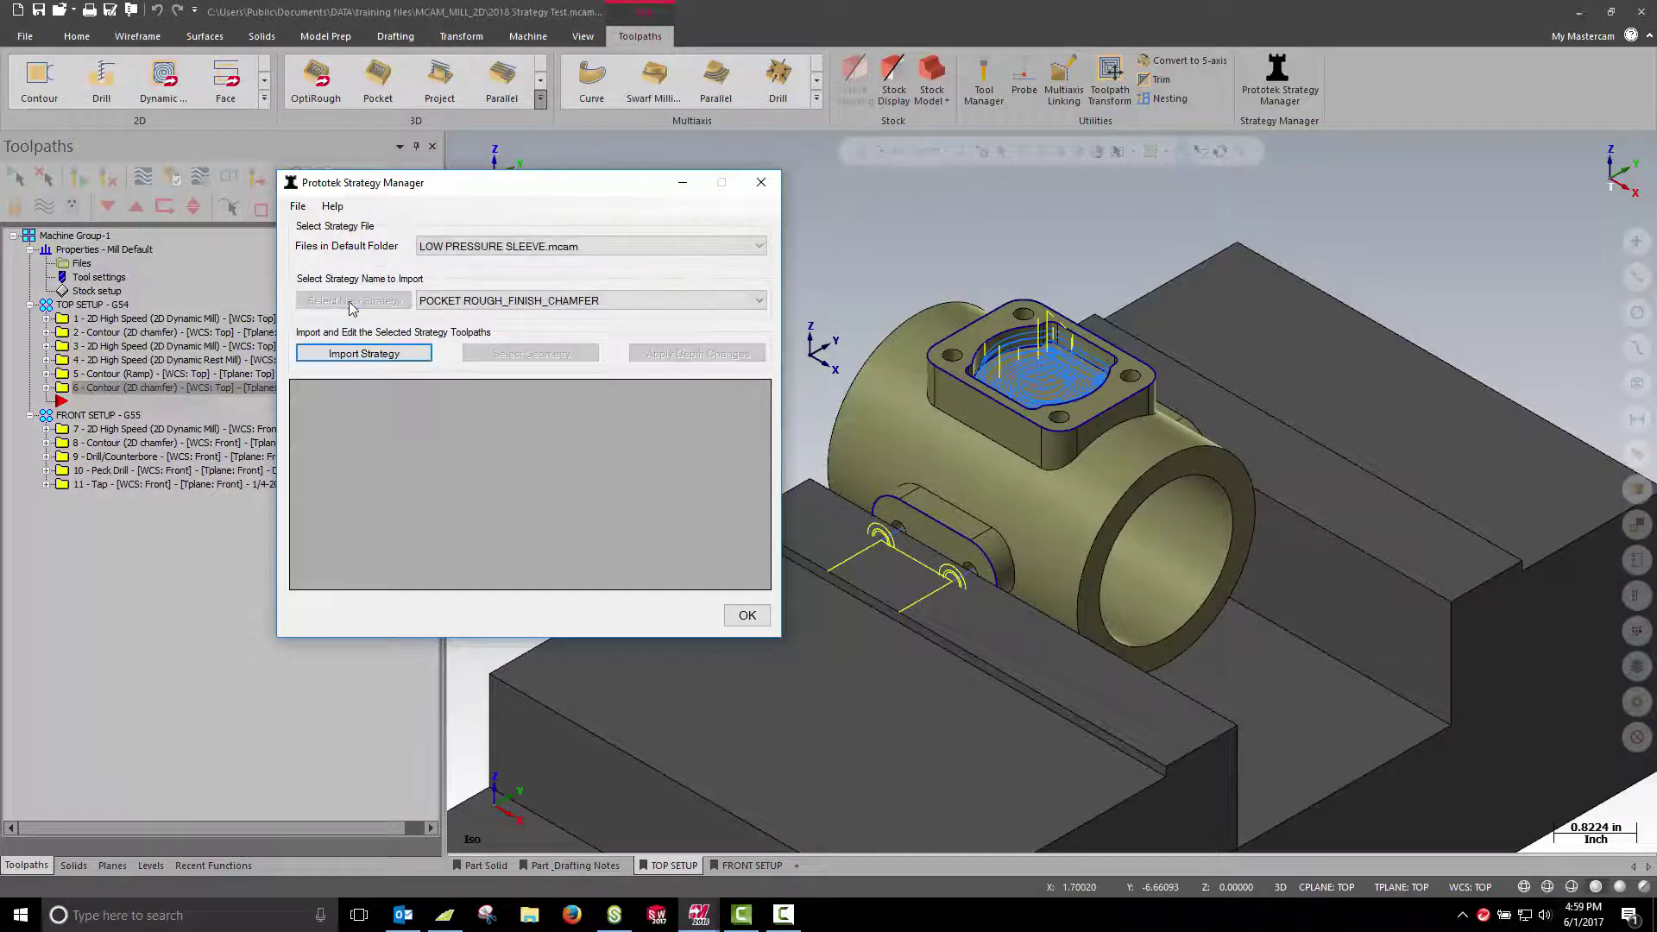
left_click(425, 302)
left_click(442, 344)
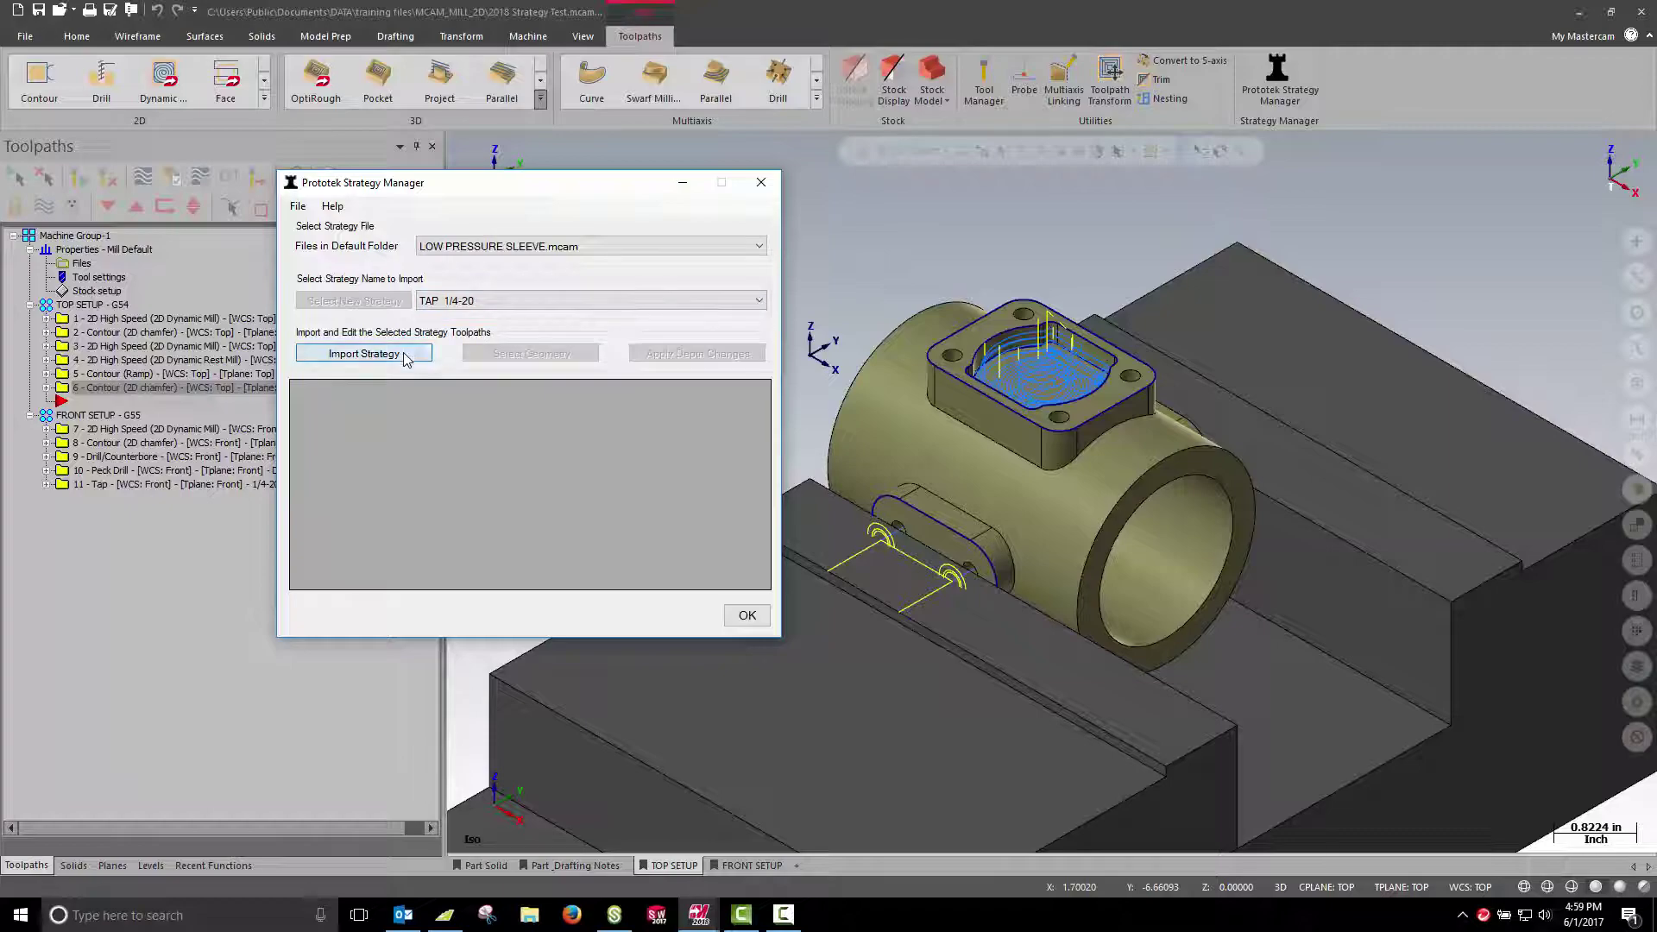
left_click(405, 355)
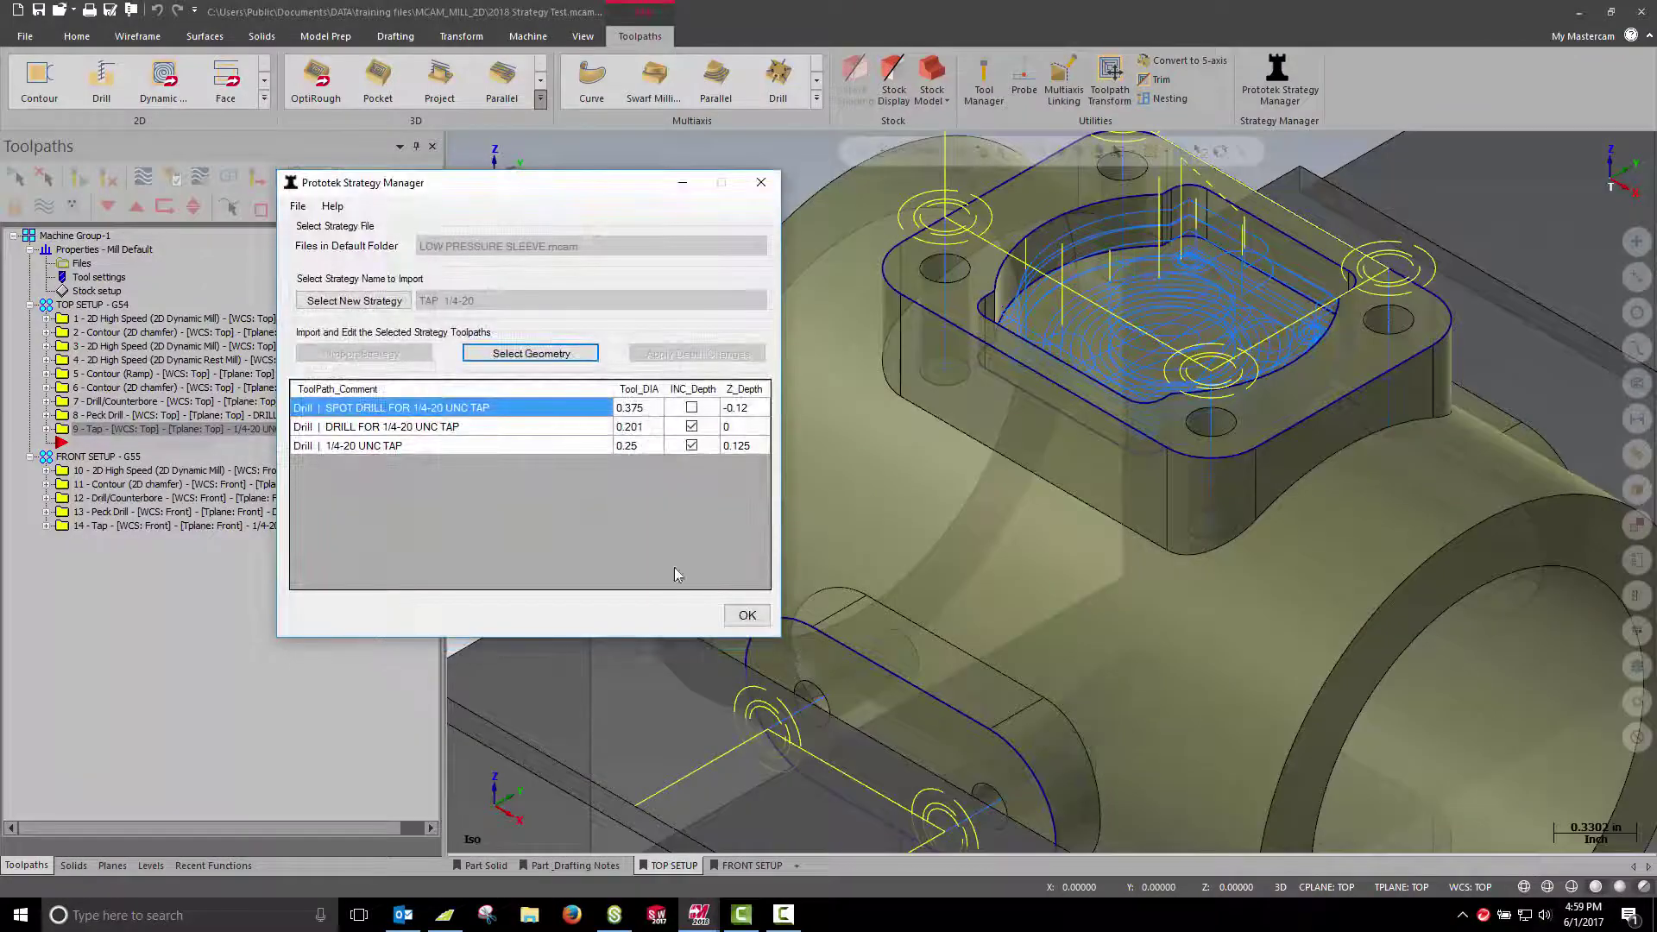
left_click(747, 616)
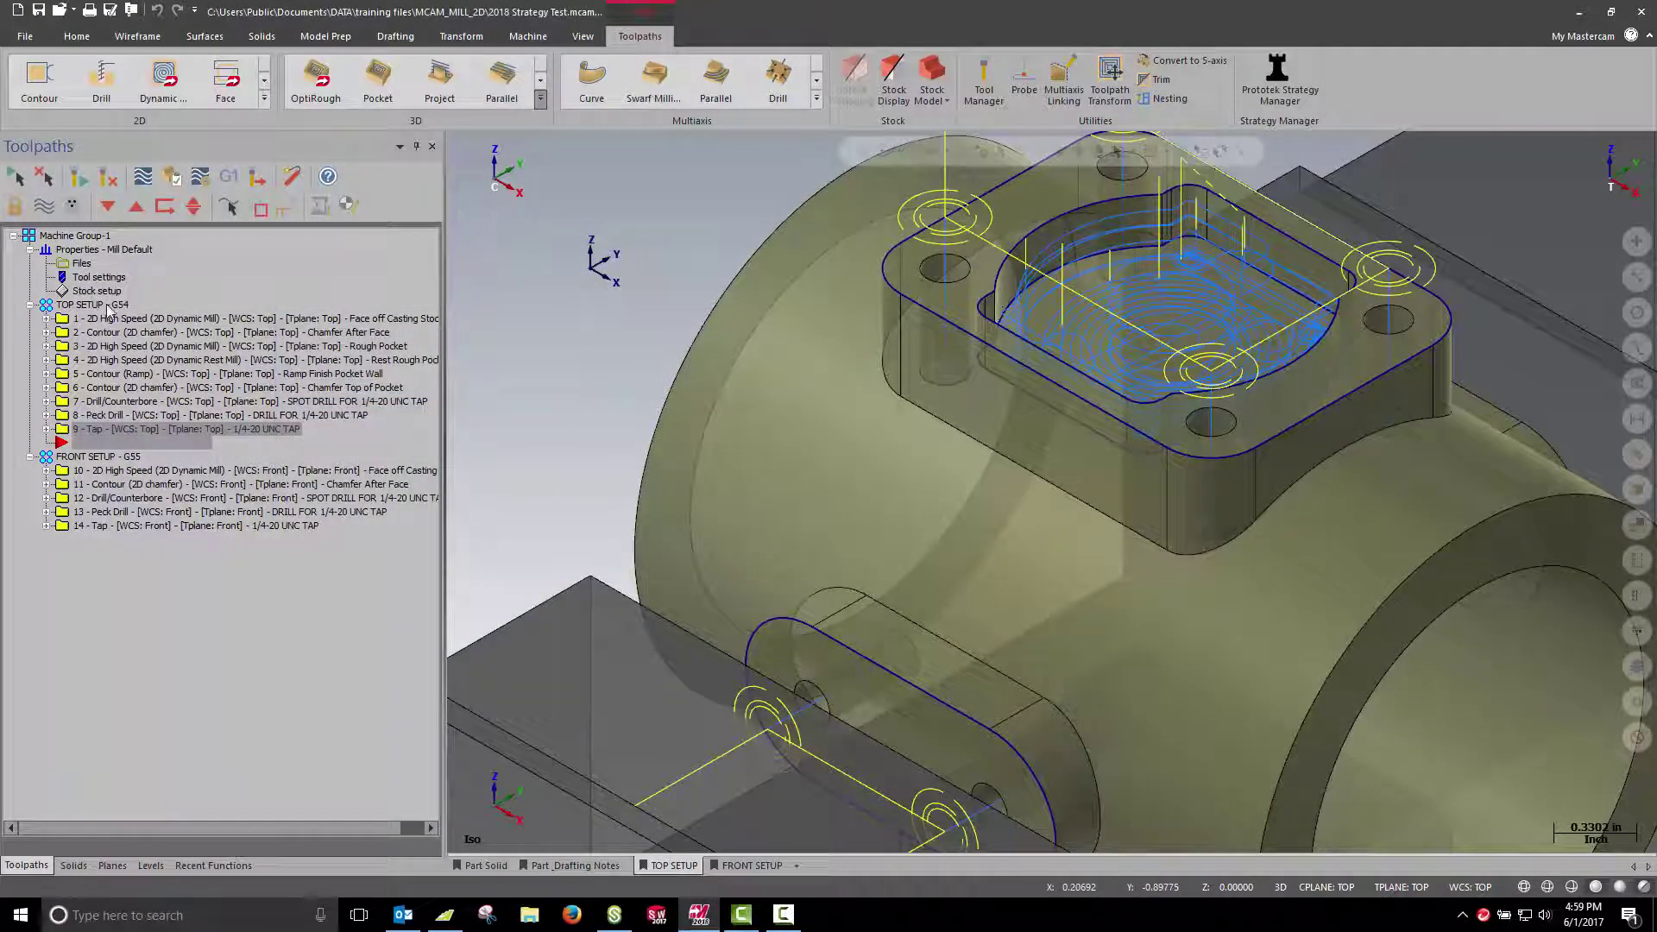
Select all top-setup operations and accept the Simulator stock and fixture options.
left_click(108, 306)
left_click(198, 205)
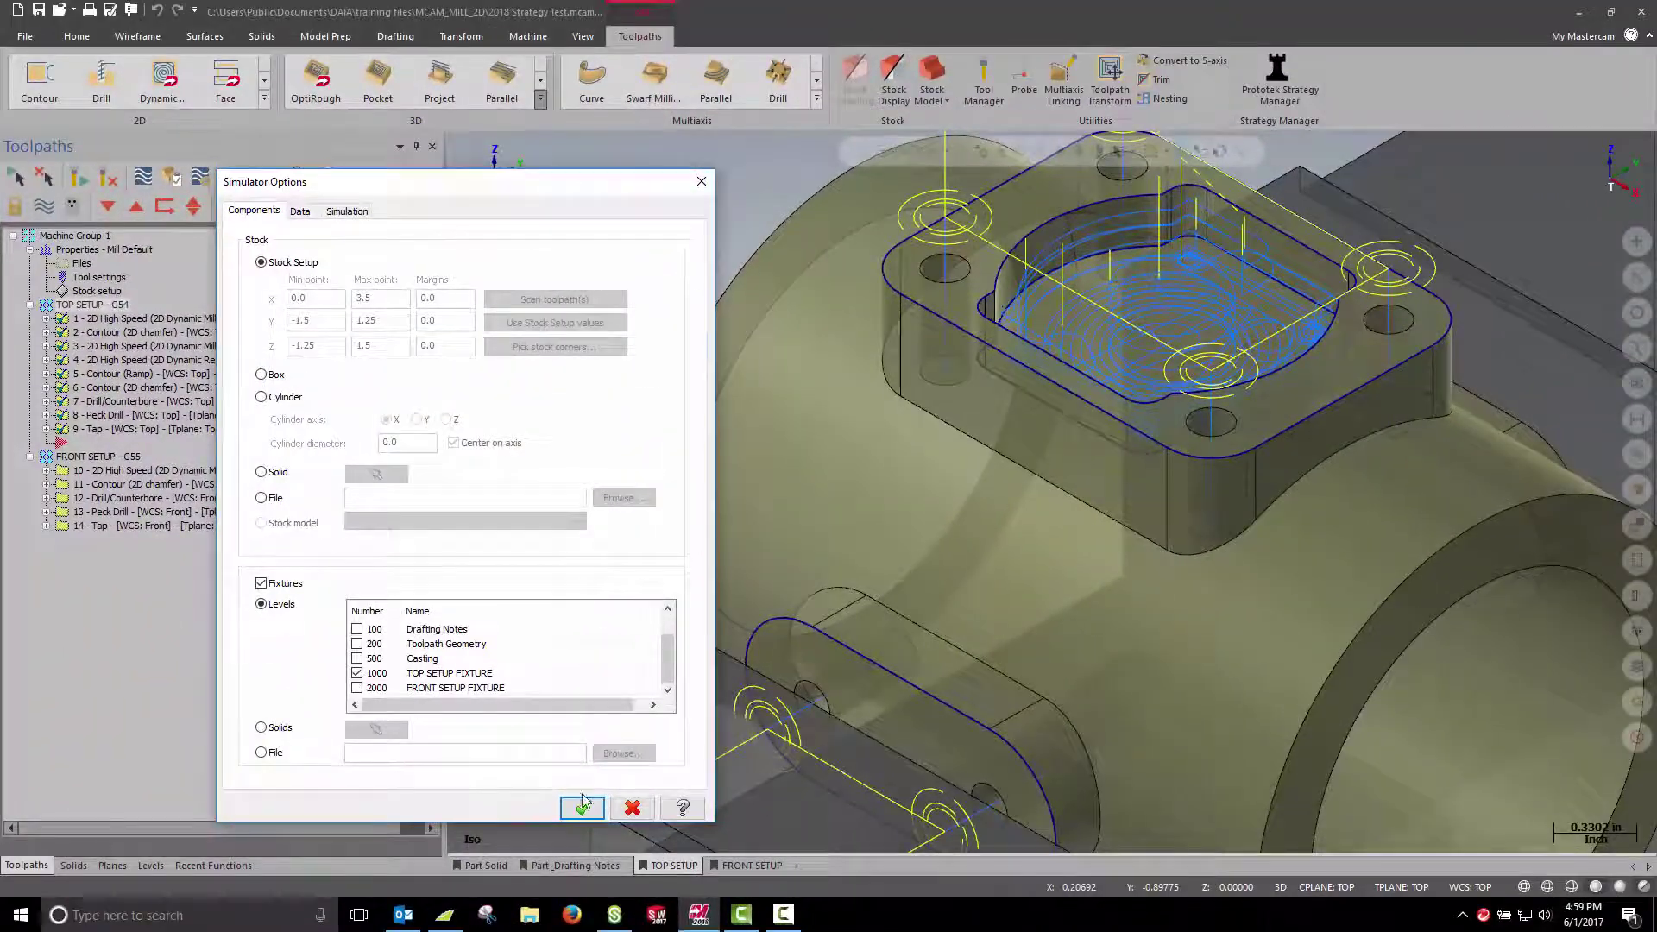
left_click(582, 809)
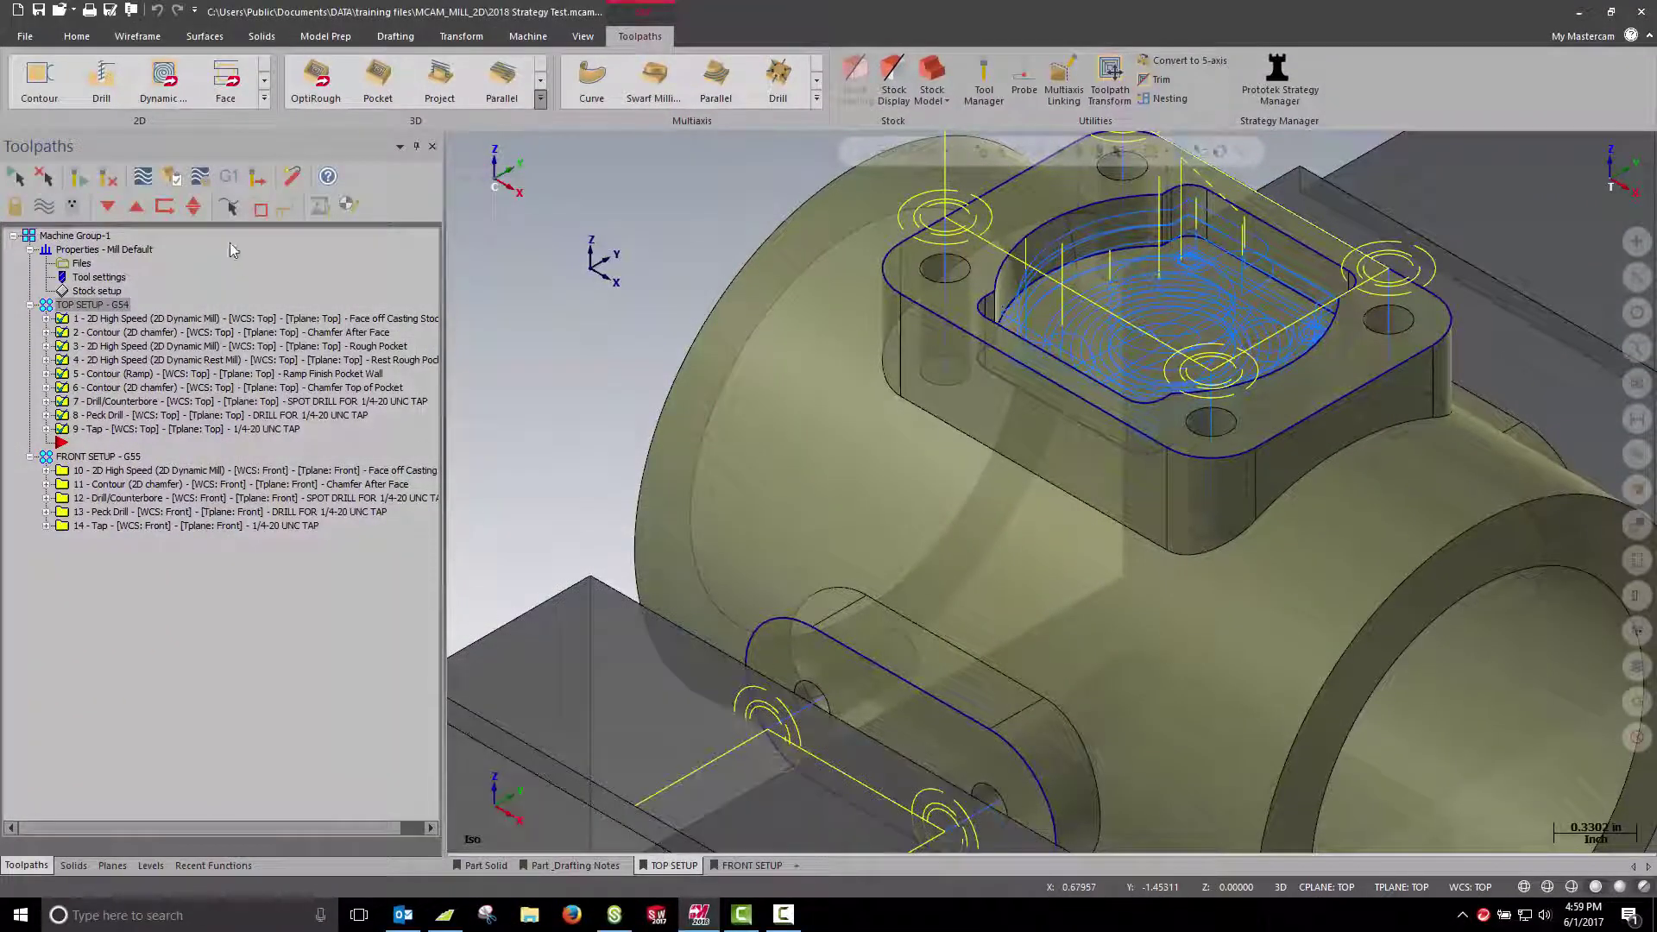
Verify the nine selected top-setup operations in Mastercam Simulator.
left_click(179, 183)
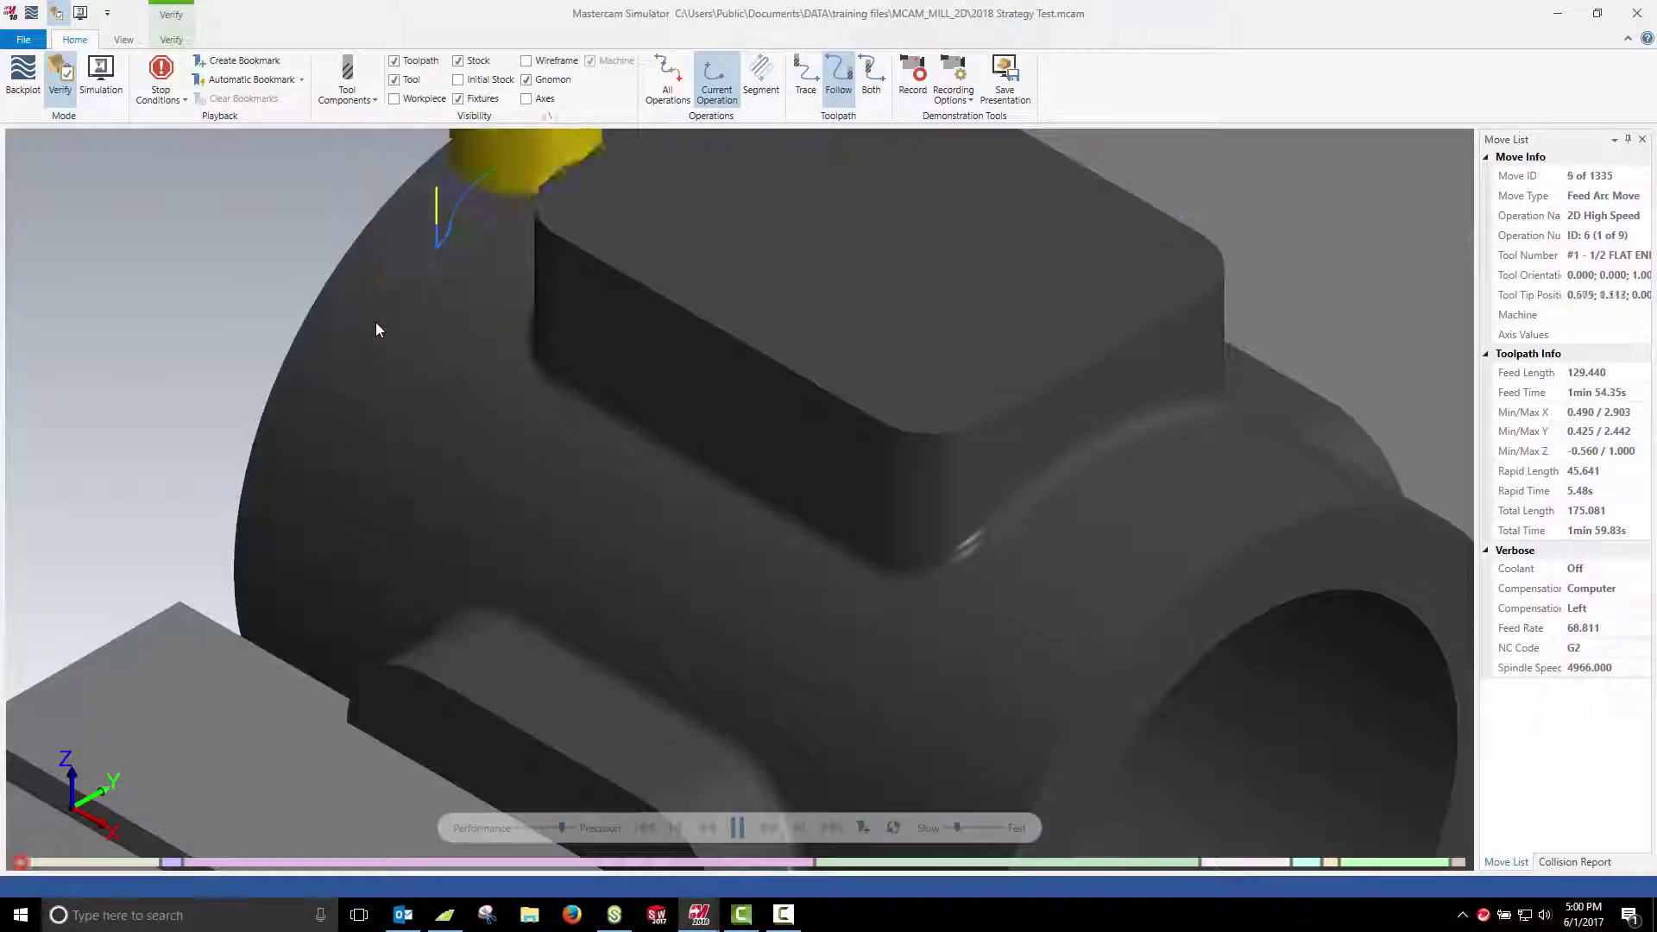